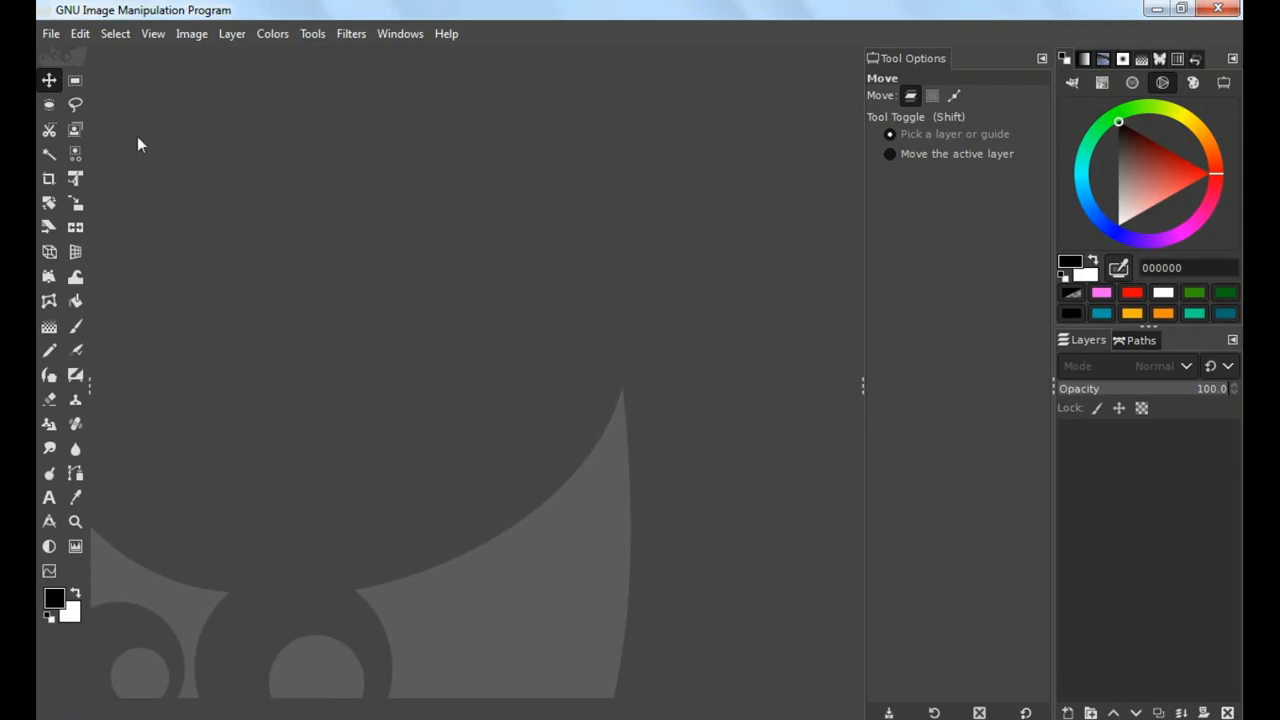
Start a new image measured in centimetres with a width of 60 and a height of 160
click(52, 44)
key(Right)
key(Left)
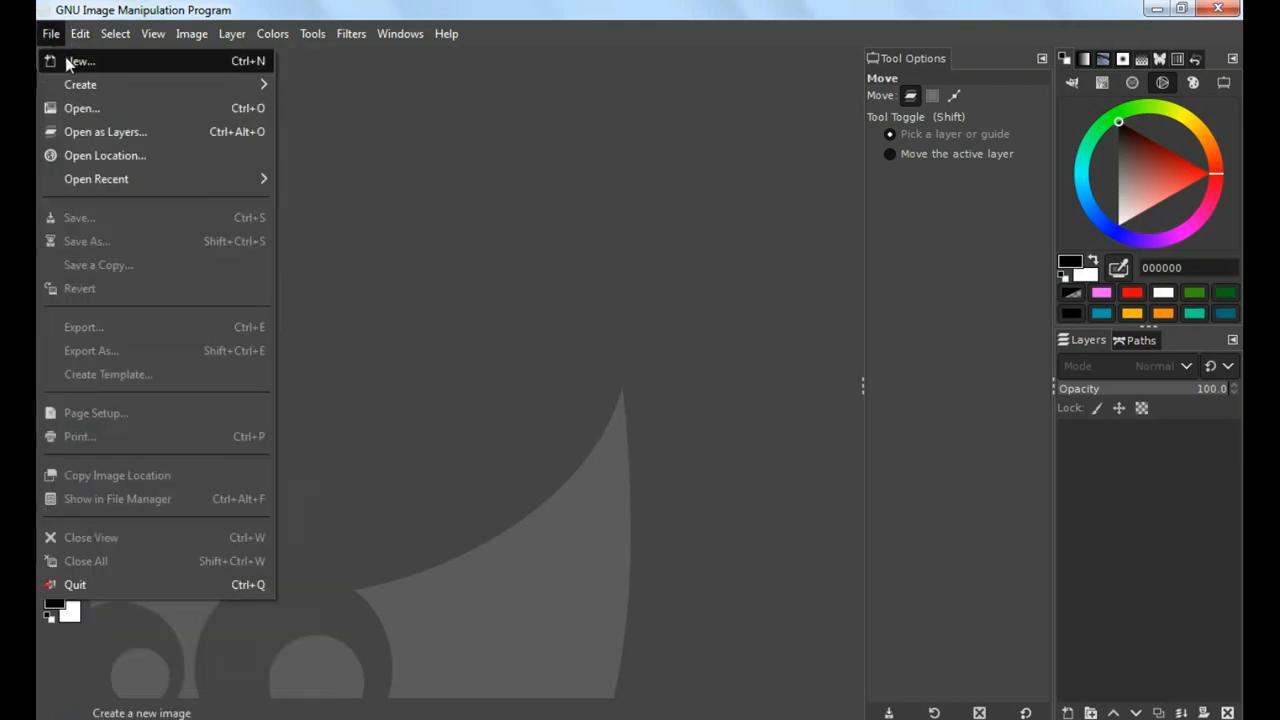
key(Escape)
click(636, 196)
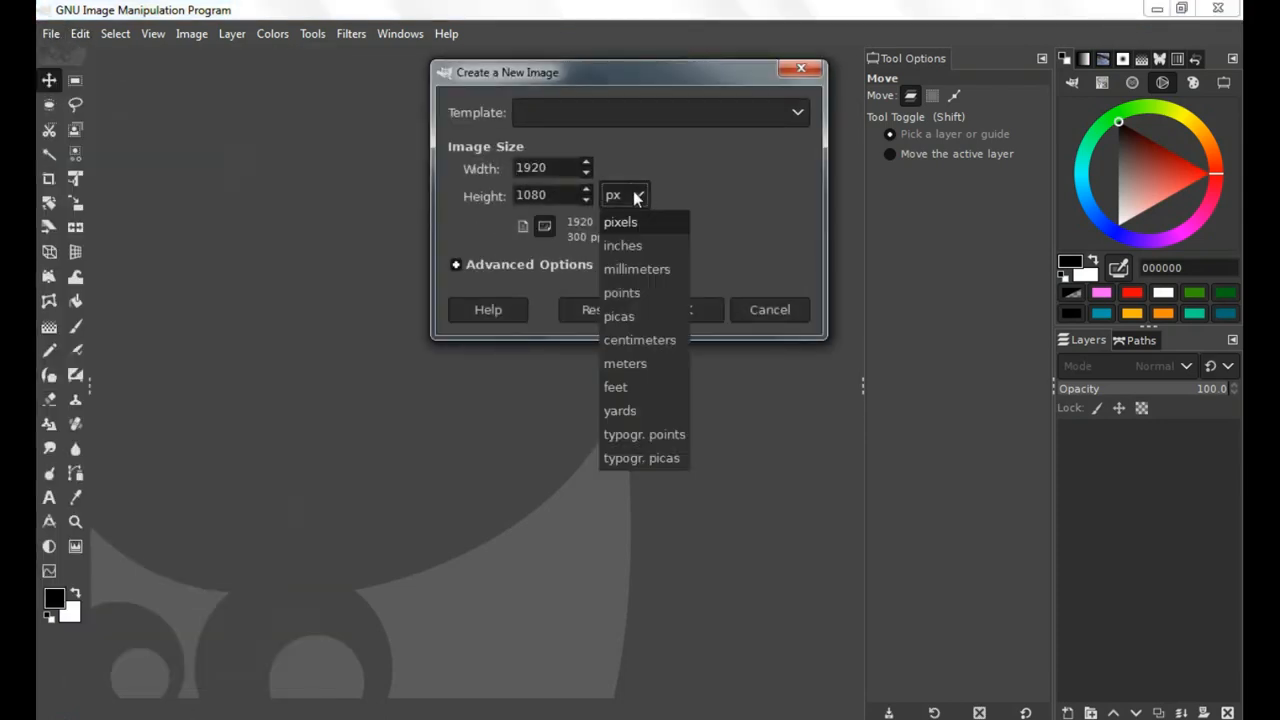
click(630, 340)
drag(558, 168, 497, 178)
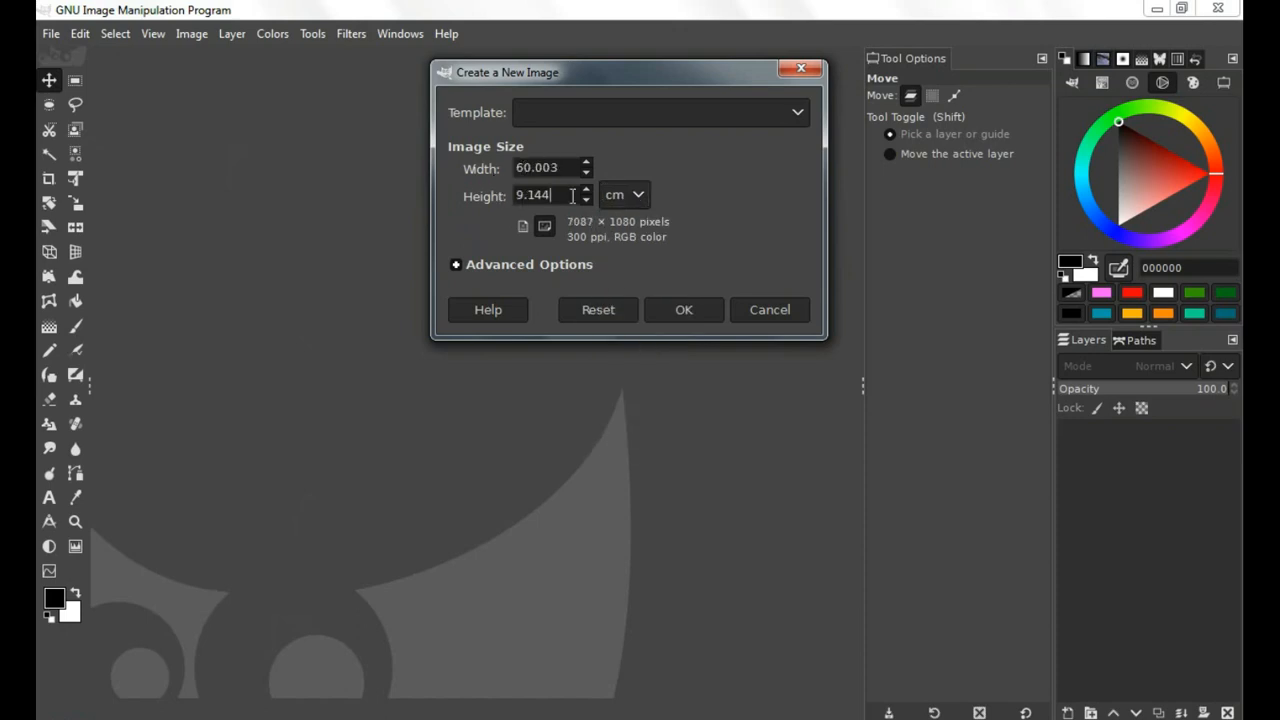
text(160)
Set the X and Y resolution to 72 pixels/in in the advanced options and create the image
click(532, 265)
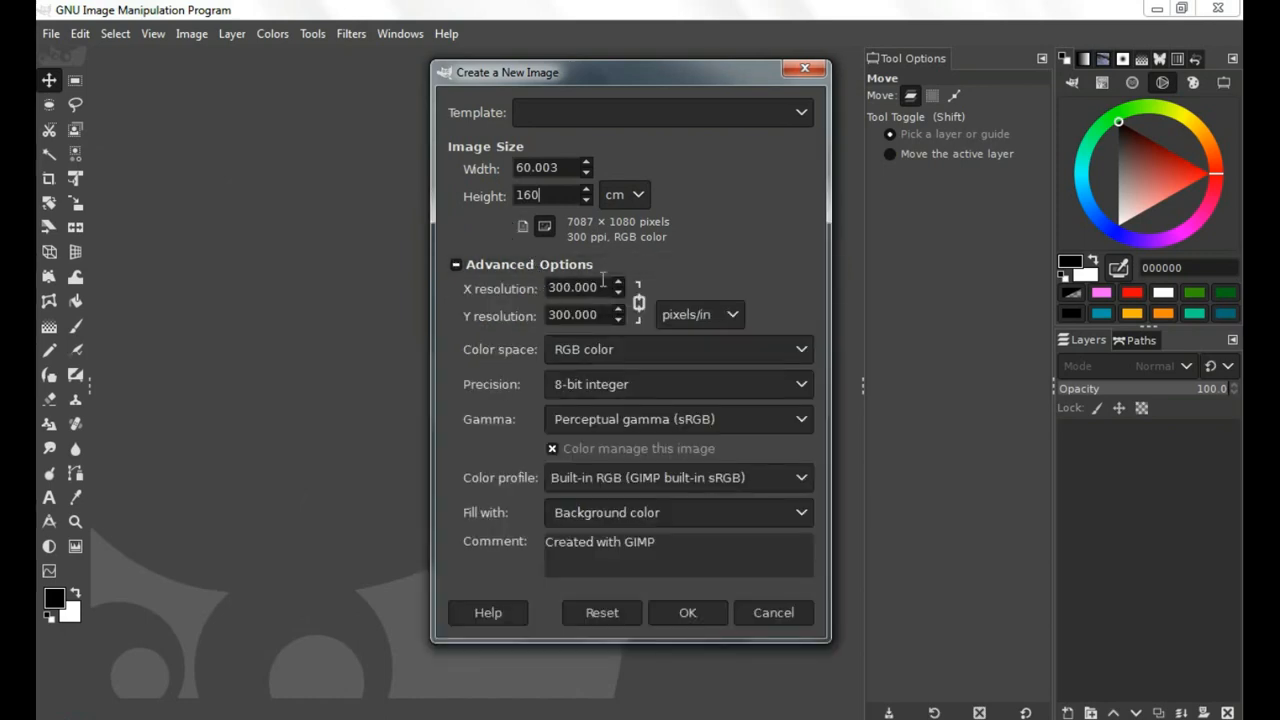
key(Tab)
text(2)
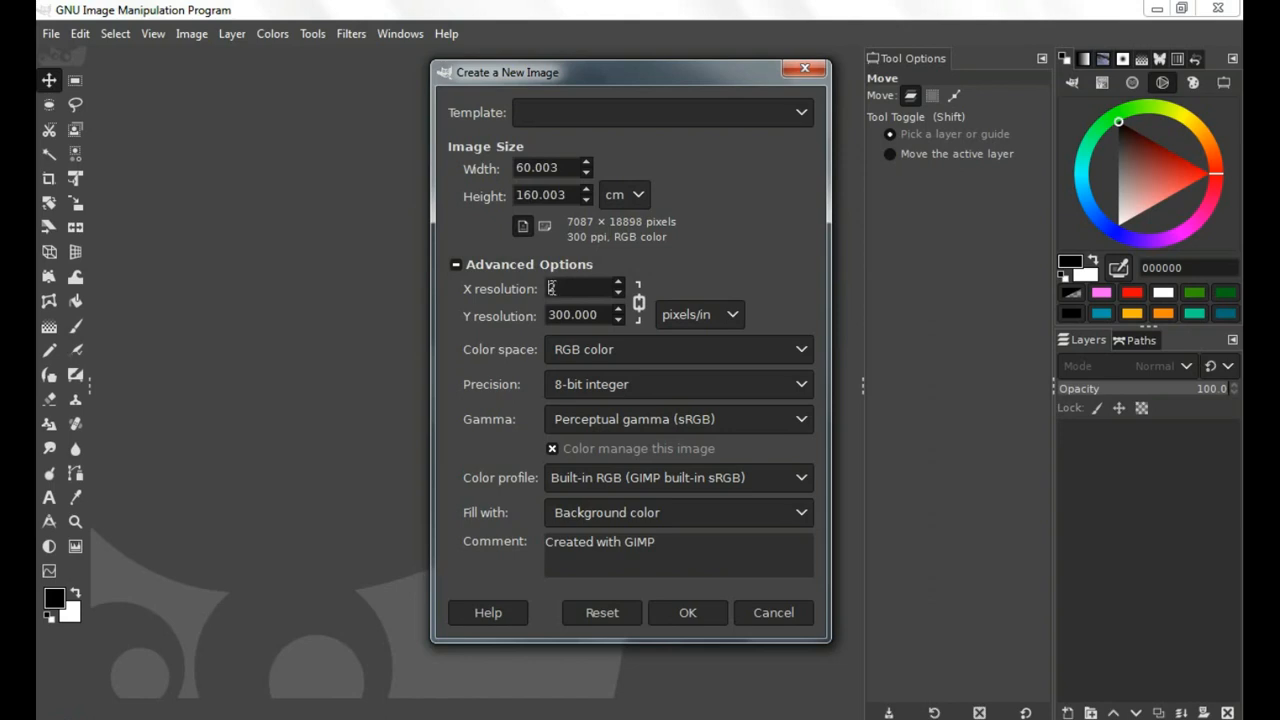
click(603, 314)
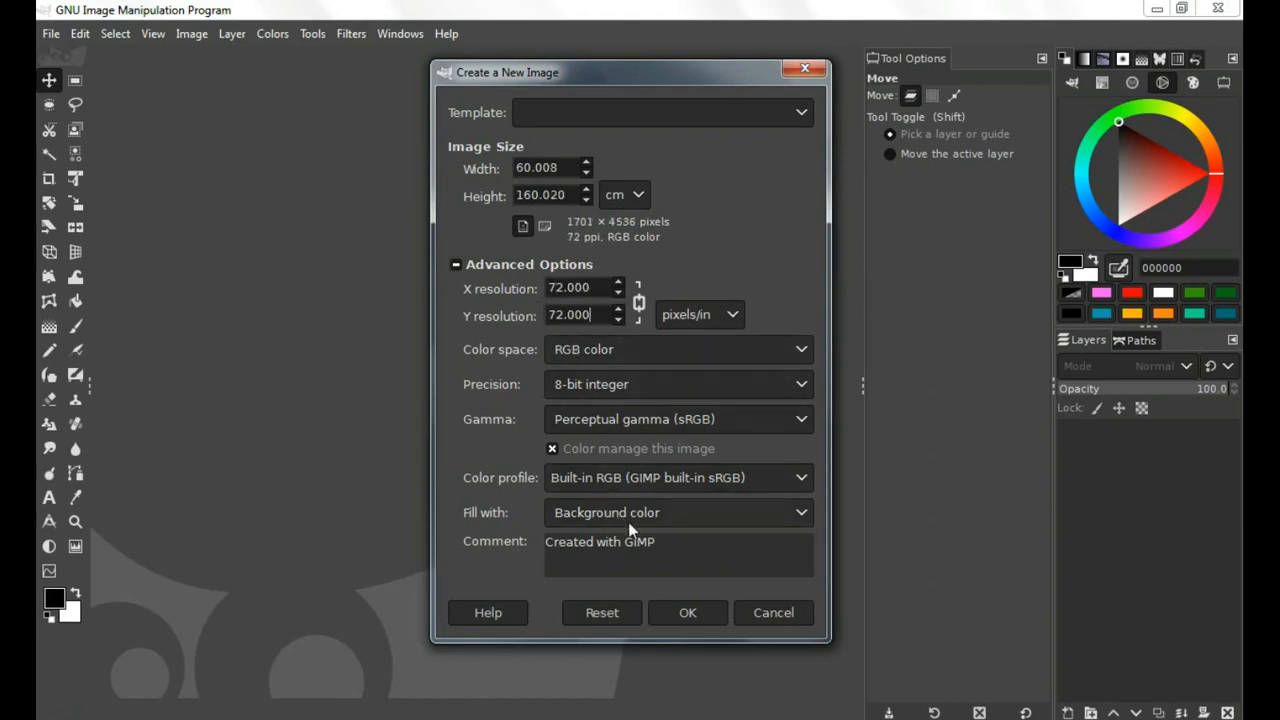
click(699, 612)
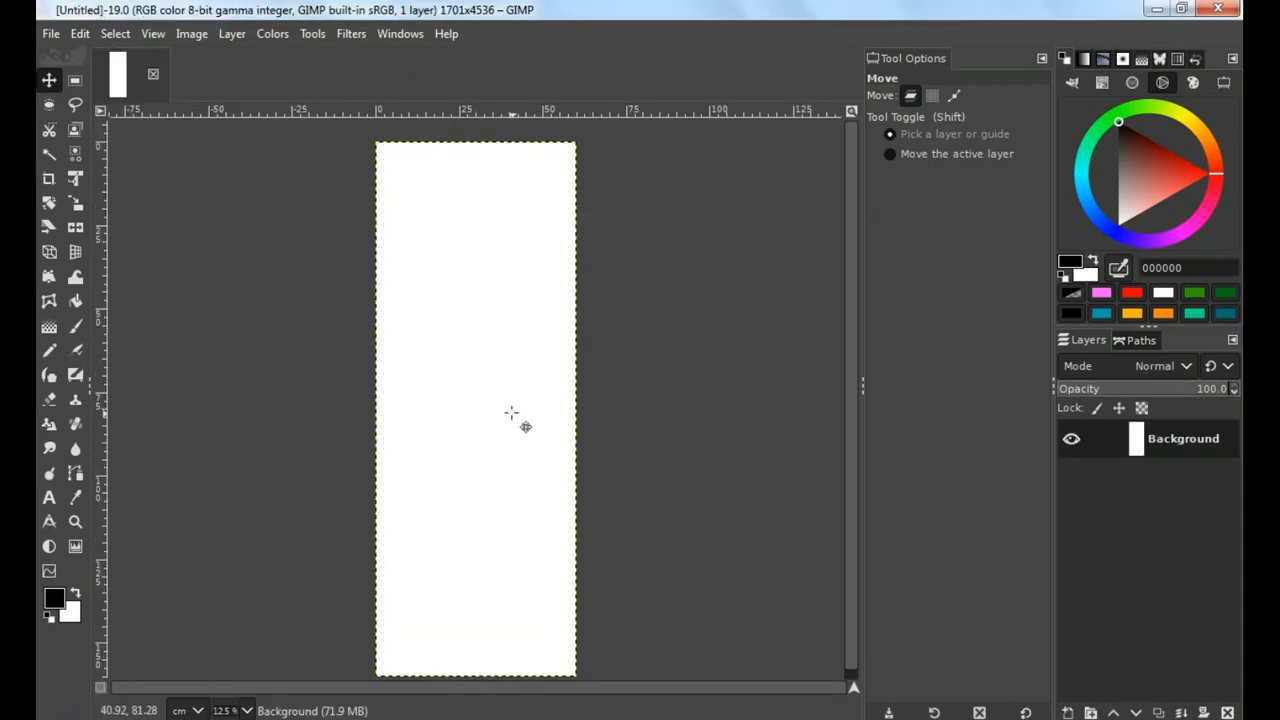
Add a transparent layer and draw a closed path around the canvas's lower part, with an angled upper edge bent at one anchor
click(1067, 712)
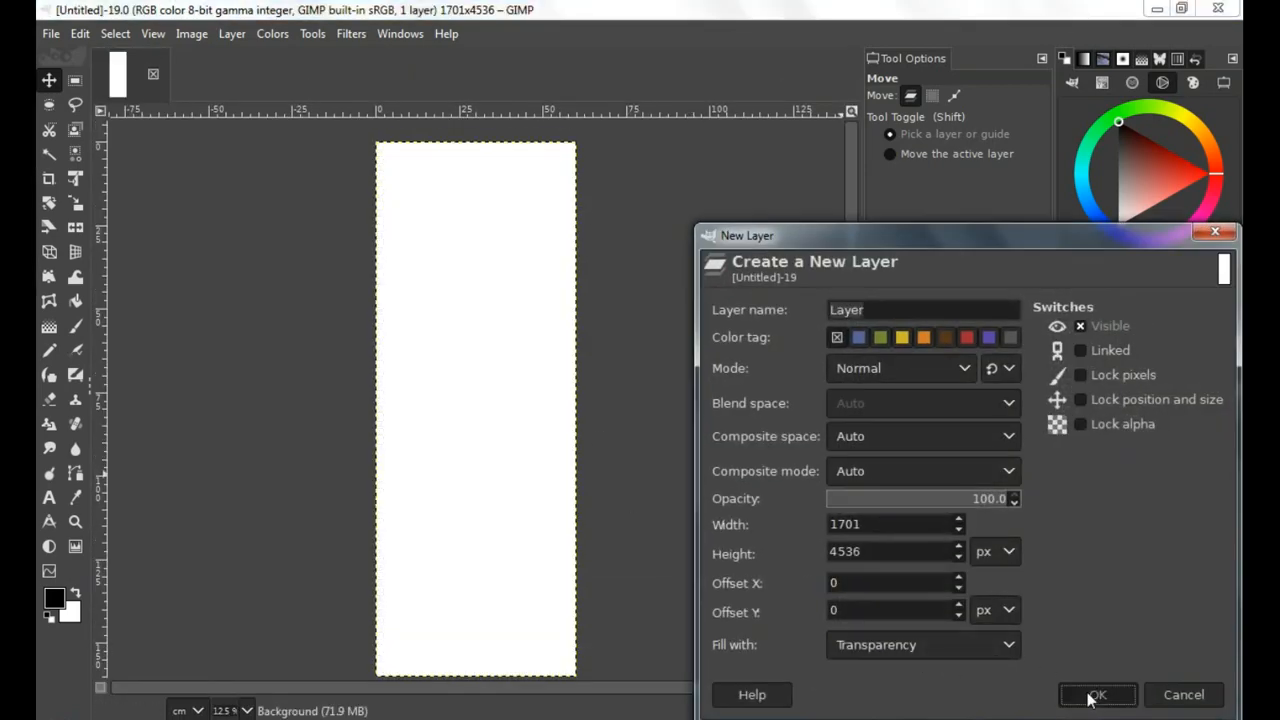
click(1094, 694)
click(75, 473)
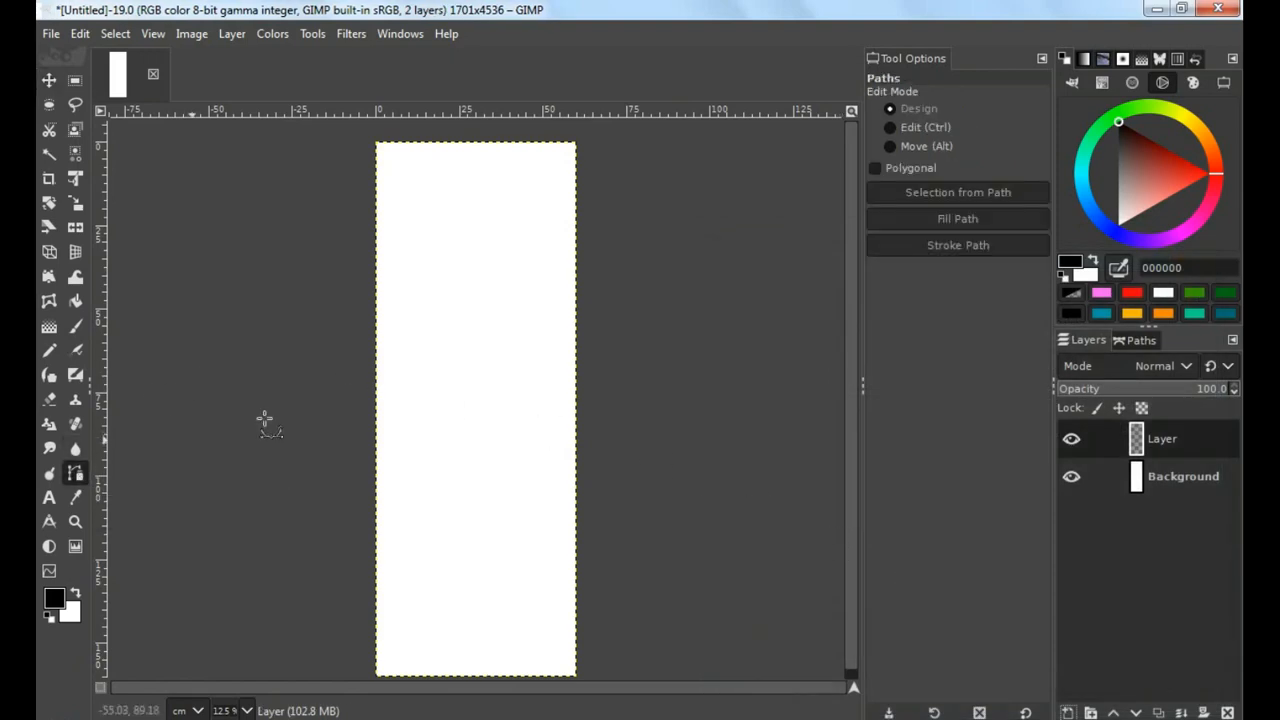
click(527, 275)
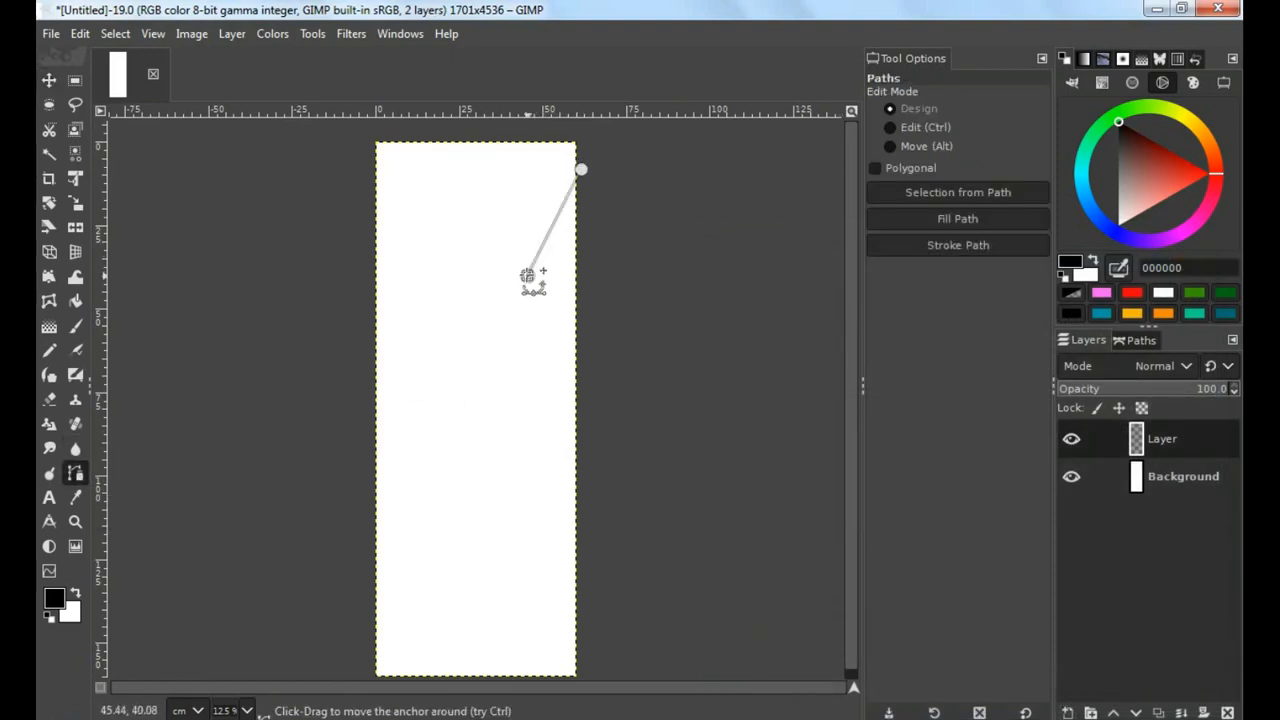
click(364, 324)
scroll(364, 652, down, 1)
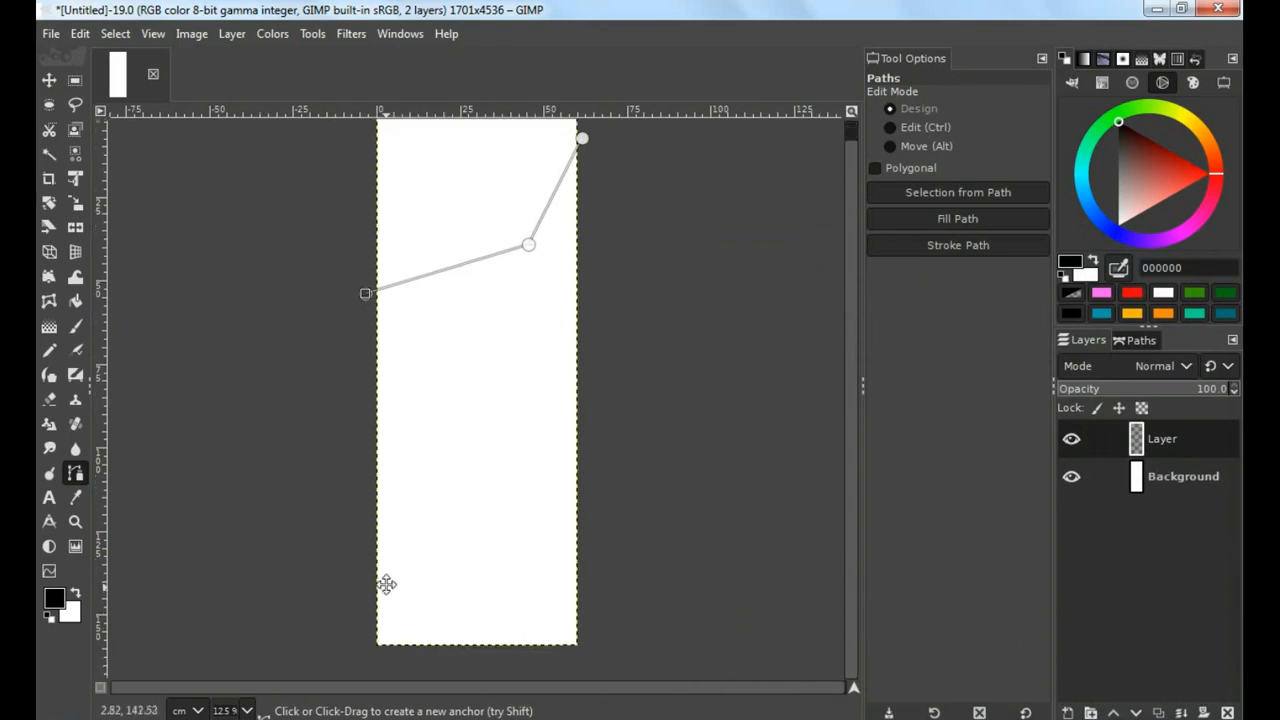
click(368, 657)
click(593, 646)
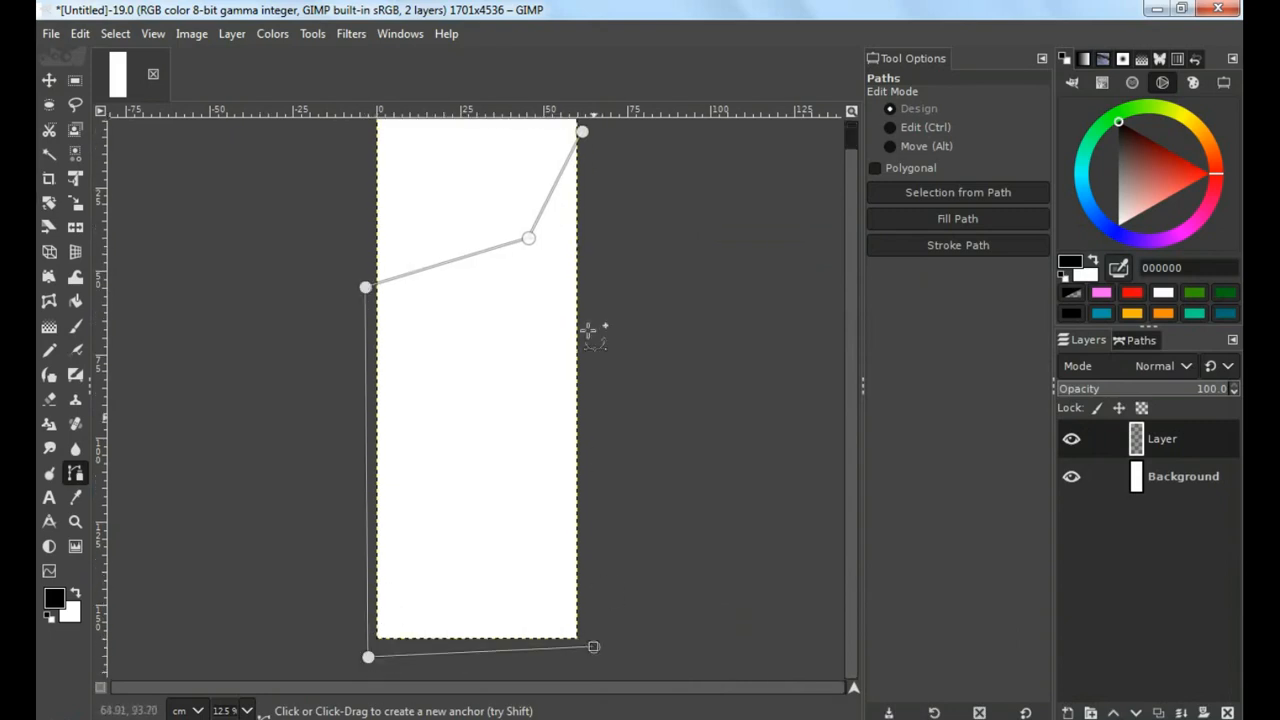
ctrl+click(584, 131)
Adjust the three anchors of the path's angled upper edge, lowering the left end and raising the right end
drag(529, 240, 518, 228)
scroll(518, 240, up, 1)
scroll(518, 289, up, 1)
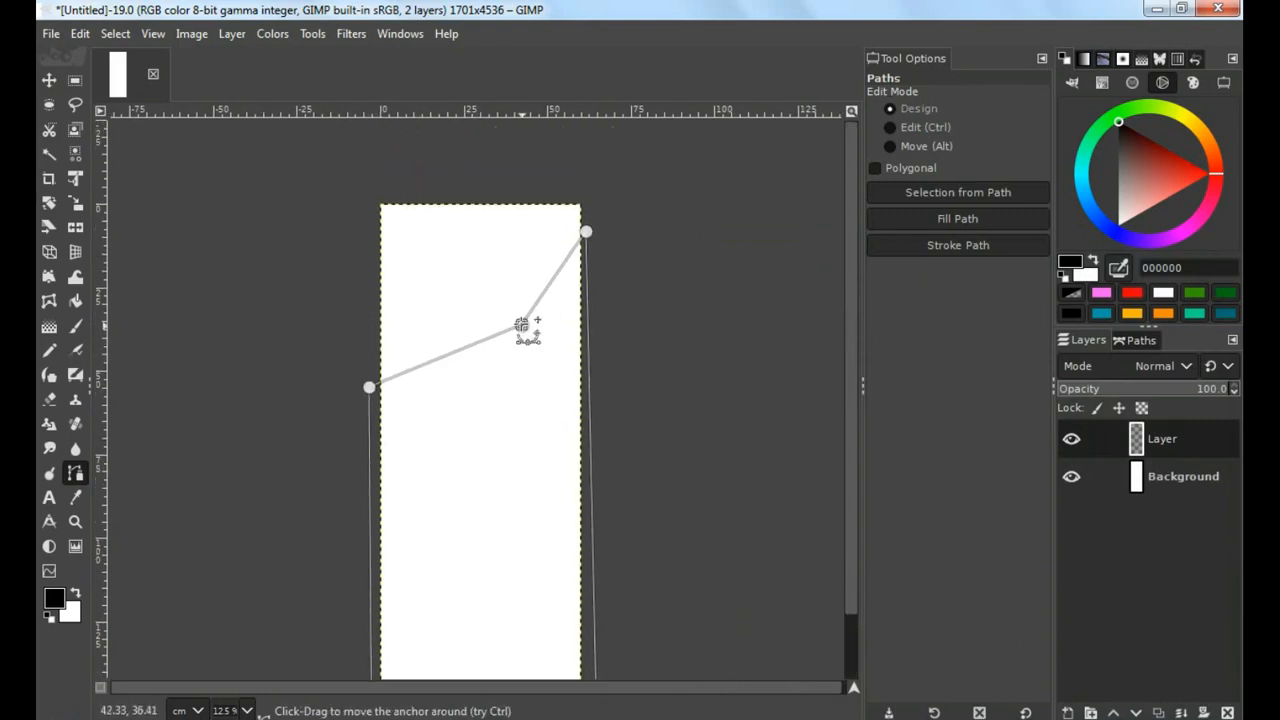
drag(370, 388, 370, 404)
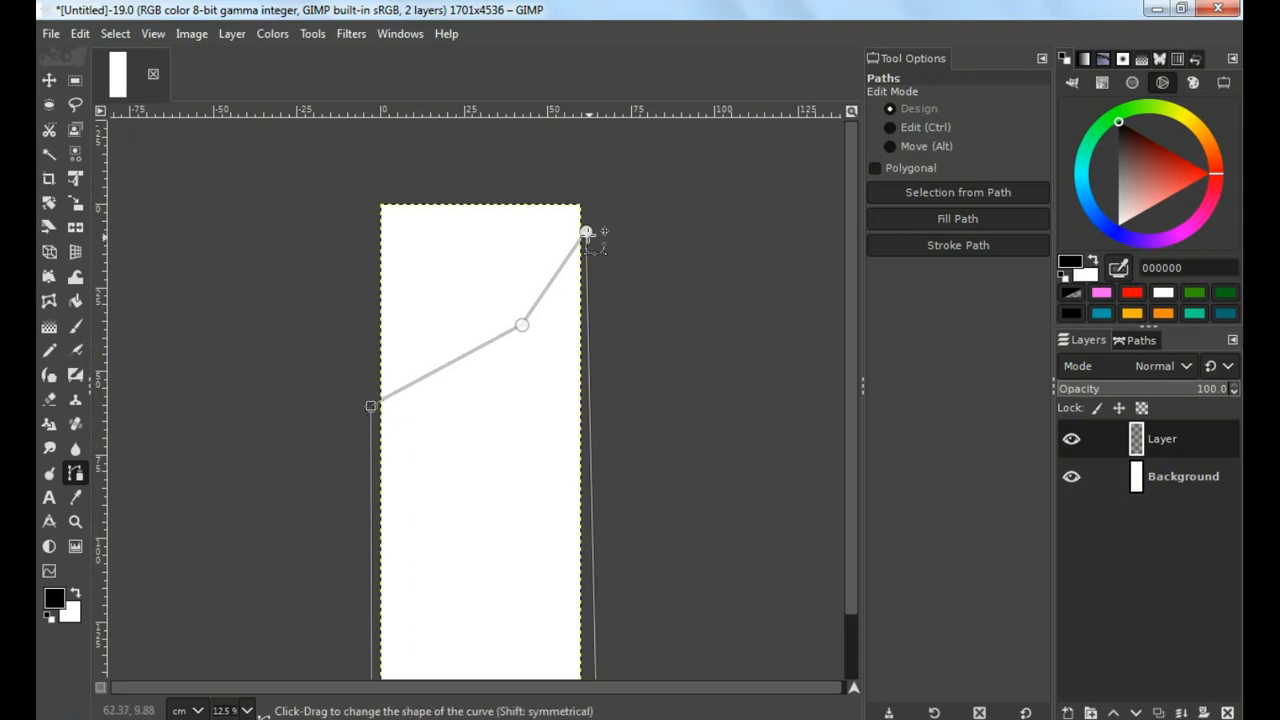
drag(586, 232, 588, 218)
drag(522, 321, 518, 331)
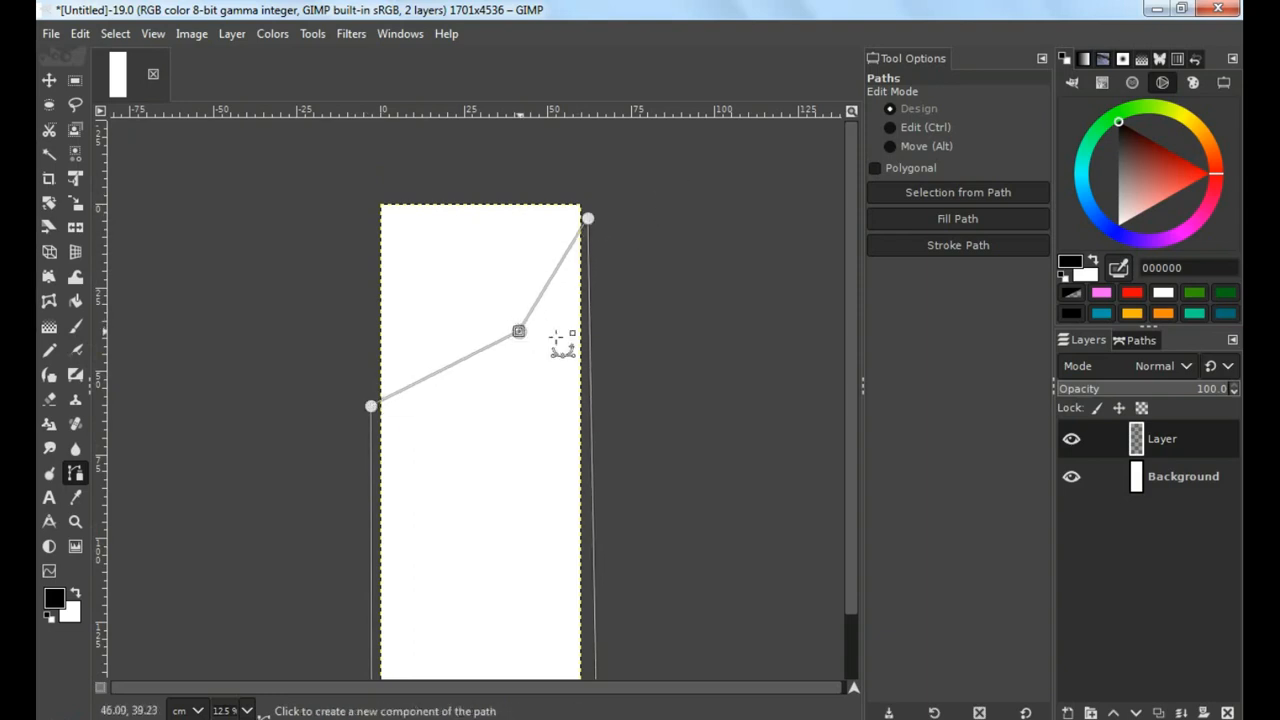
Convert the closed path to a selection
click(1130, 341)
right_click(1119, 398)
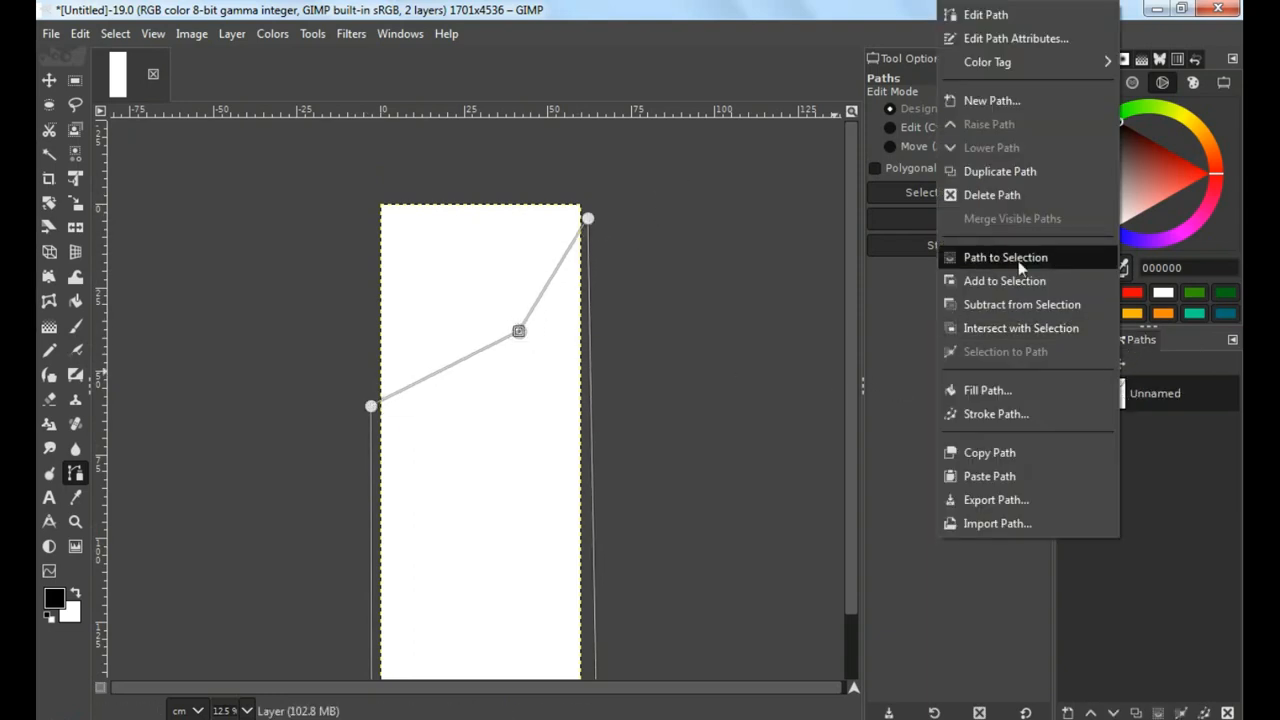
click(990, 258)
Bucket-fill the whole selection with light pink ffd2ee on the new layer and clear the selection
click(74, 301)
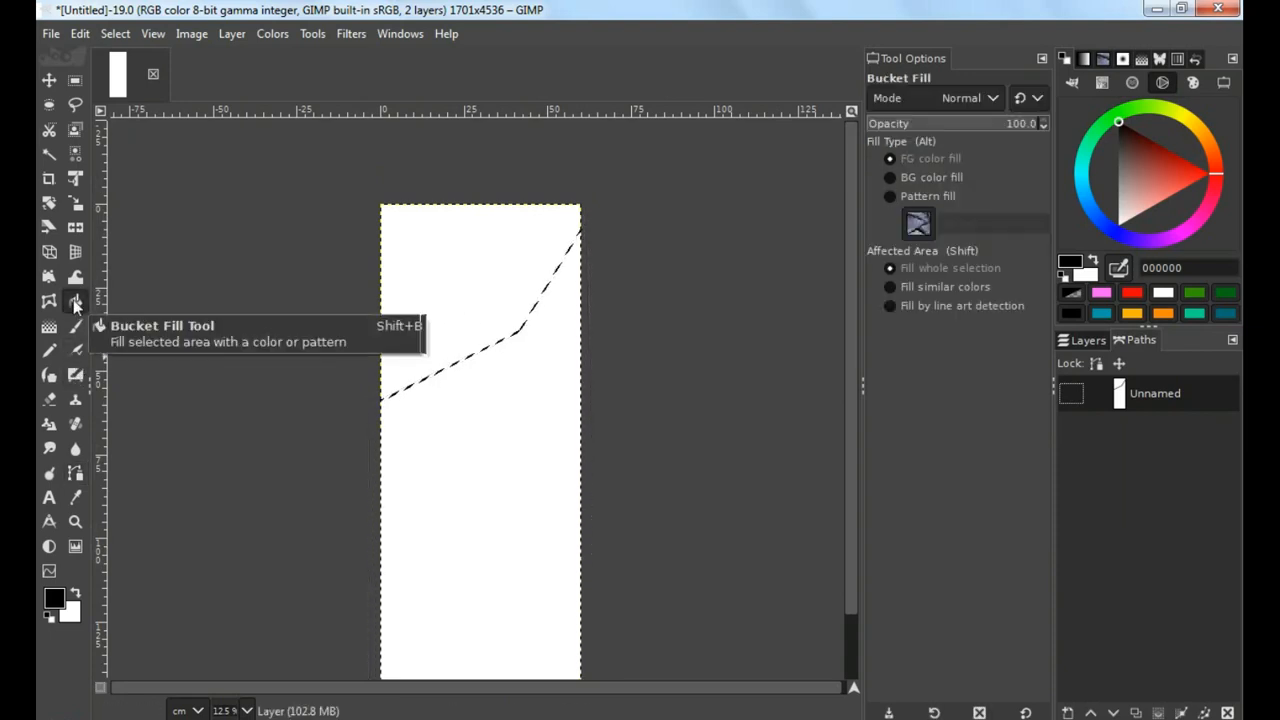
click(1146, 199)
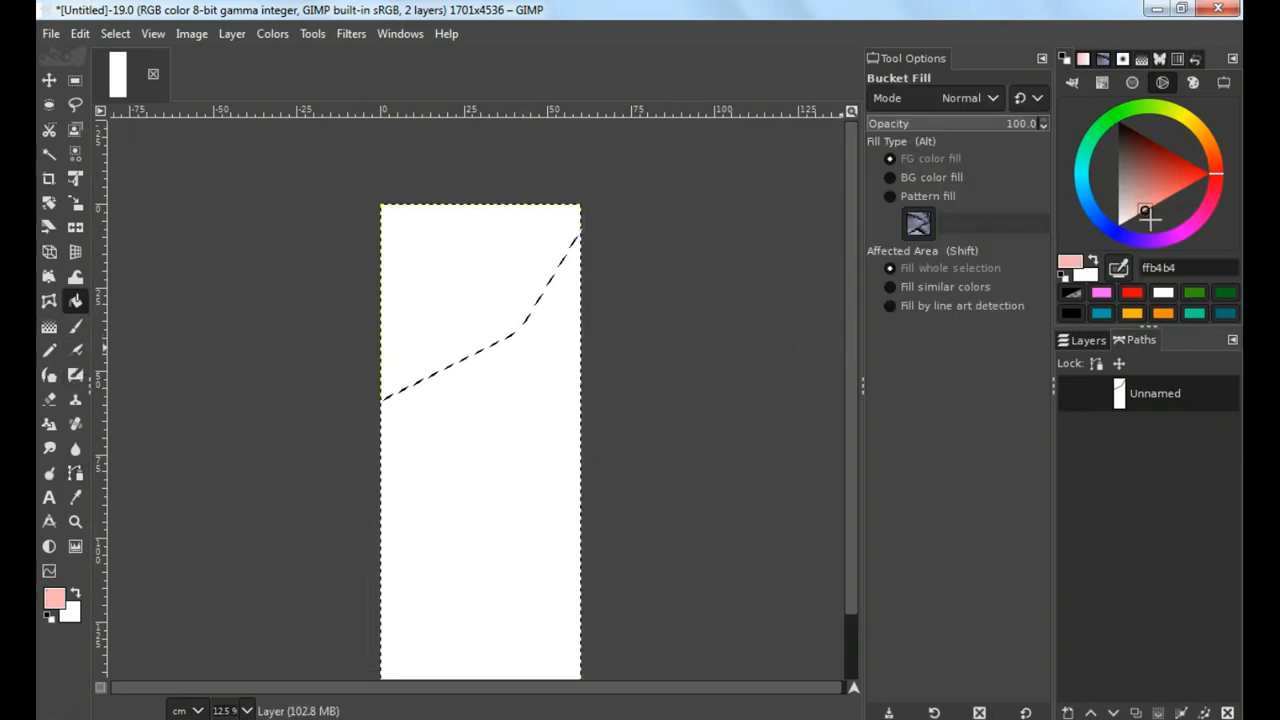
drag(1215, 182, 1217, 225)
click(1111, 198)
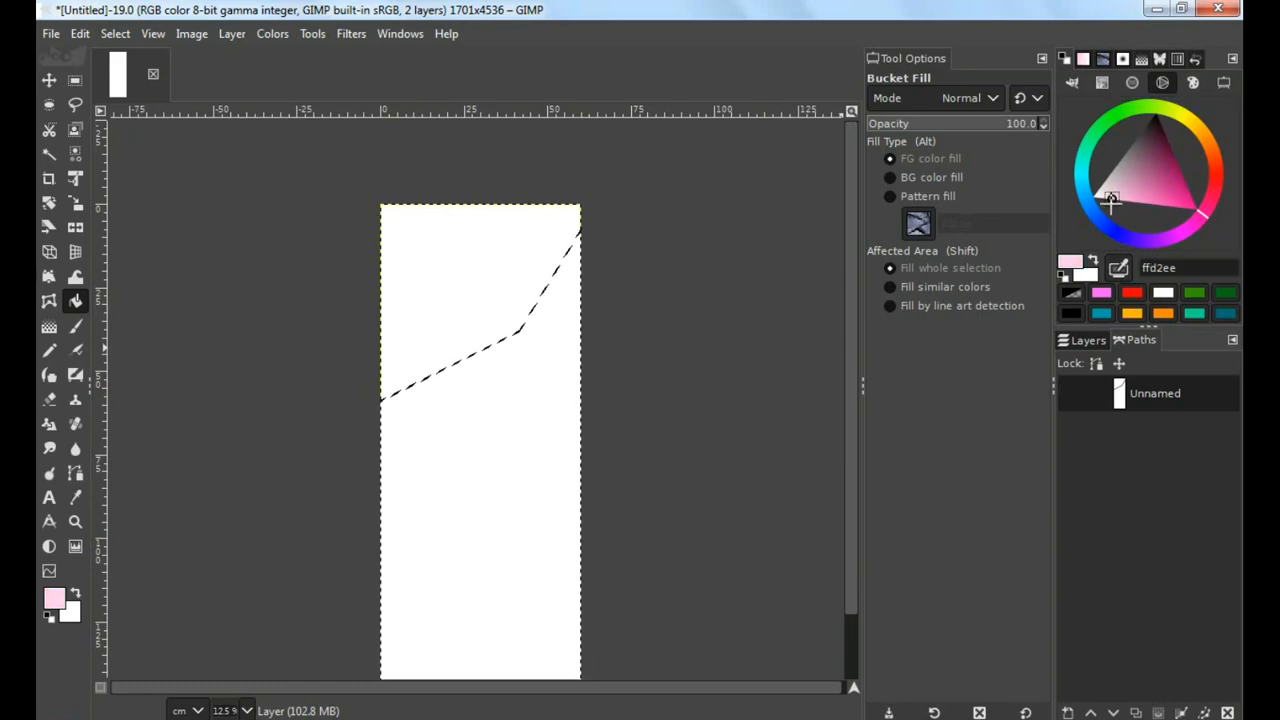
click(484, 401)
scroll(482, 370, down, 1)
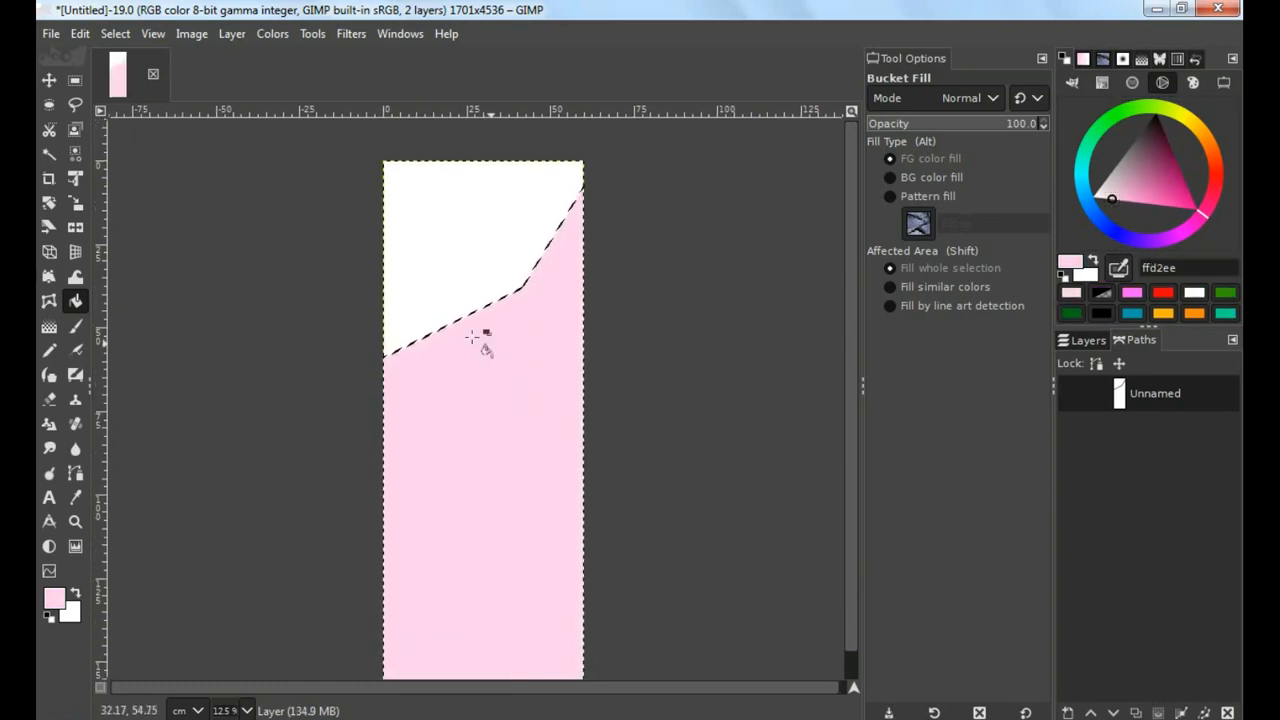
click(115, 33)
click(135, 89)
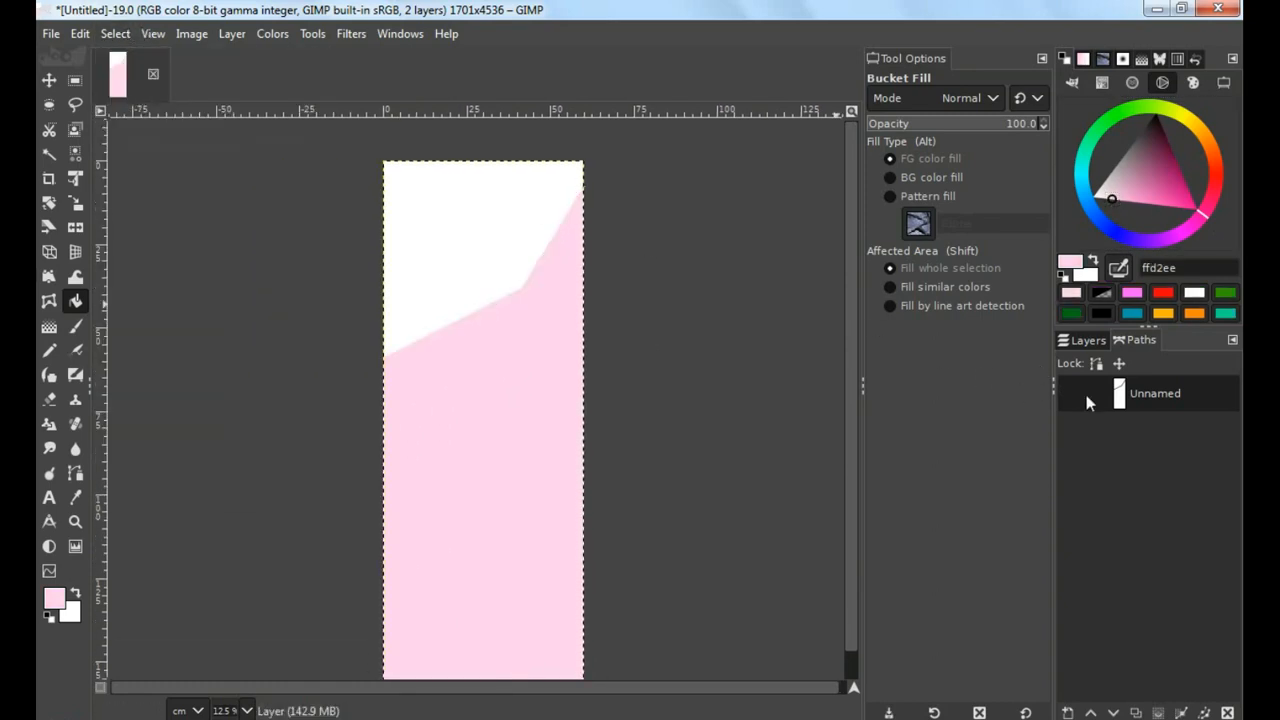
Show the path again and move its middle and left anchors down so a light pink band remains above it
click(1071, 393)
click(75, 473)
click(377, 385)
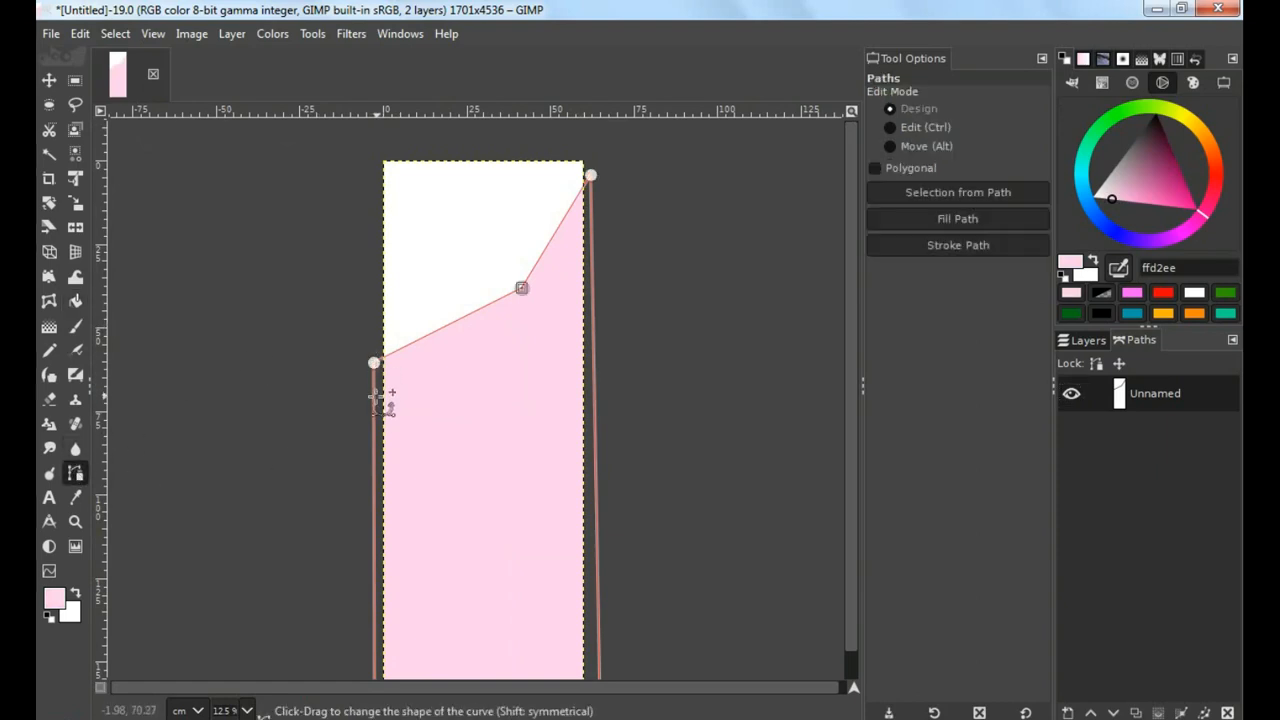
scroll(516, 279, up, 2)
scroll(522, 356, up, 2)
drag(533, 388, 573, 346)
drag(250, 445, 250, 525)
Convert the reshaped path to a selection and hide the path
right_click(1142, 396)
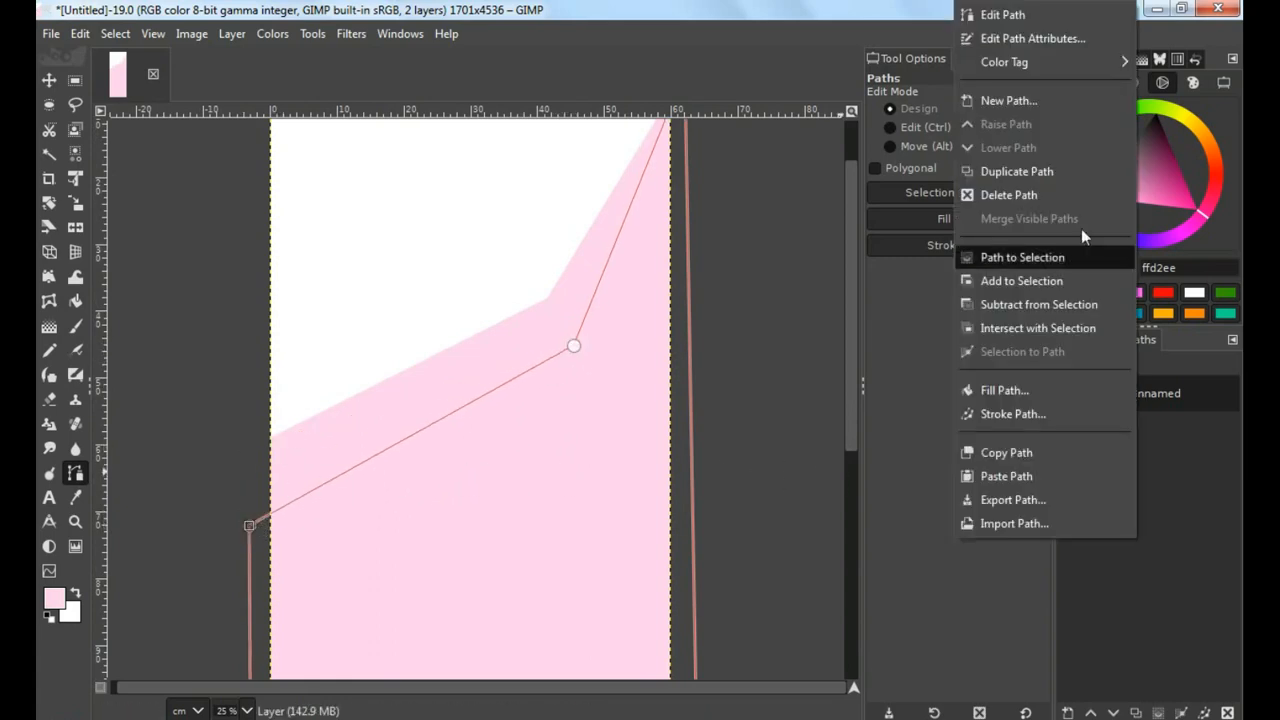
click(1005, 262)
scroll(508, 366, down, 3)
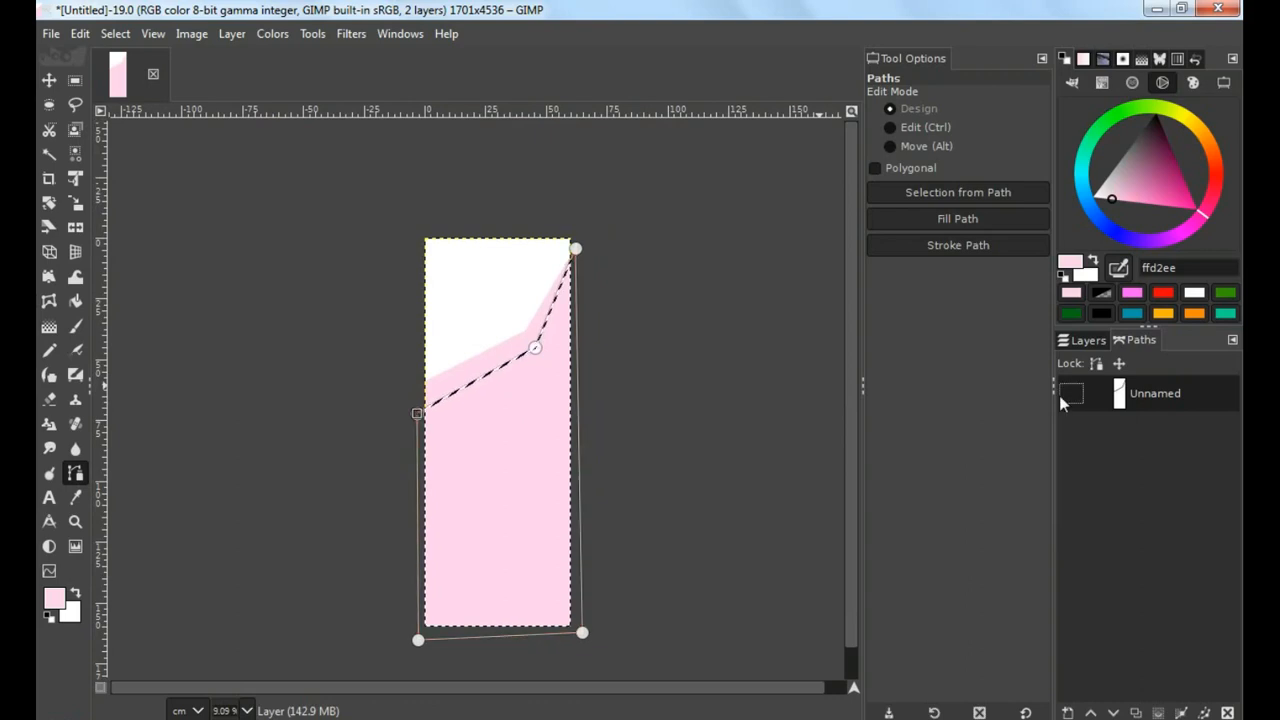
Set up the Gradient tool with an FG to BG (HSV) gradient, radial shape and instant mode off
click(49, 327)
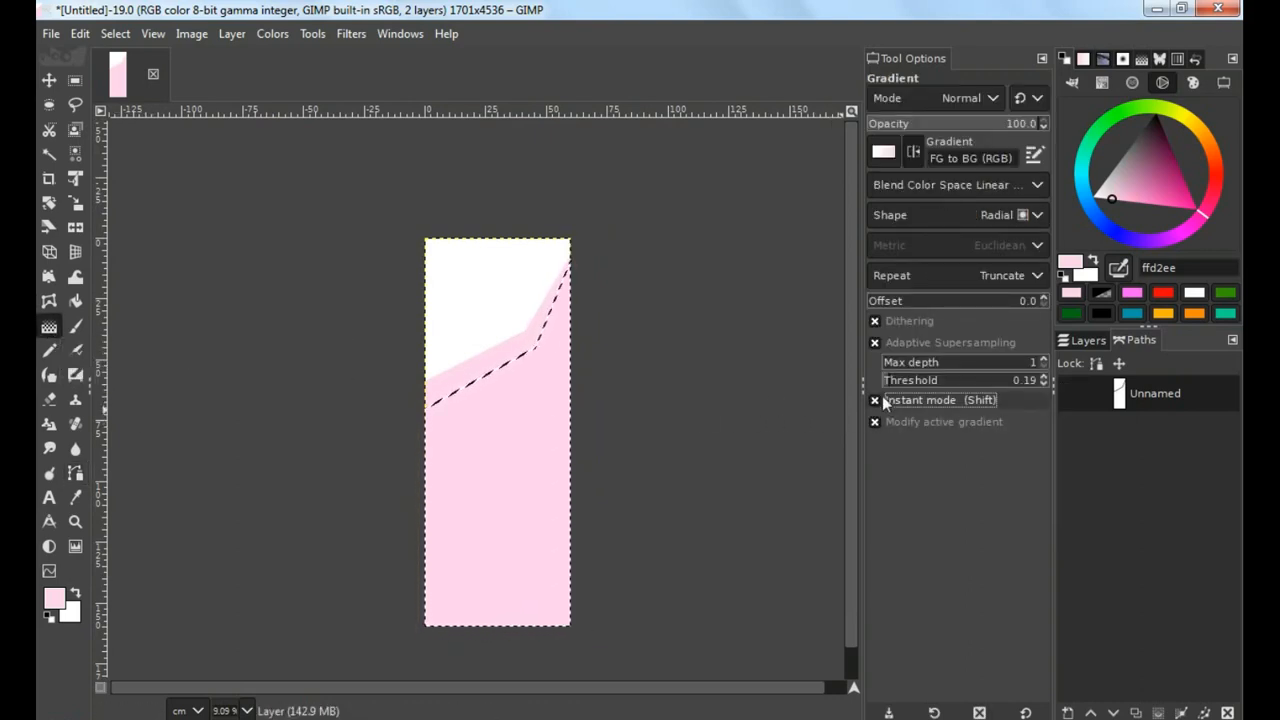
click(888, 152)
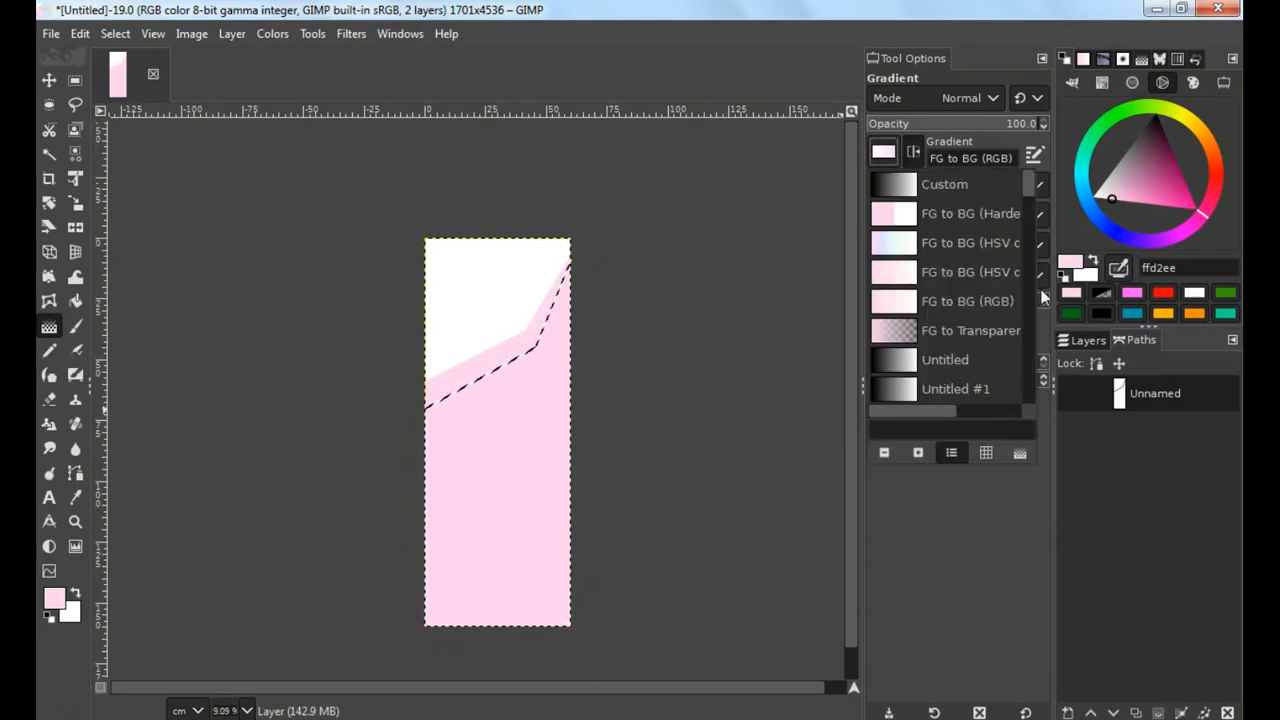
click(886, 274)
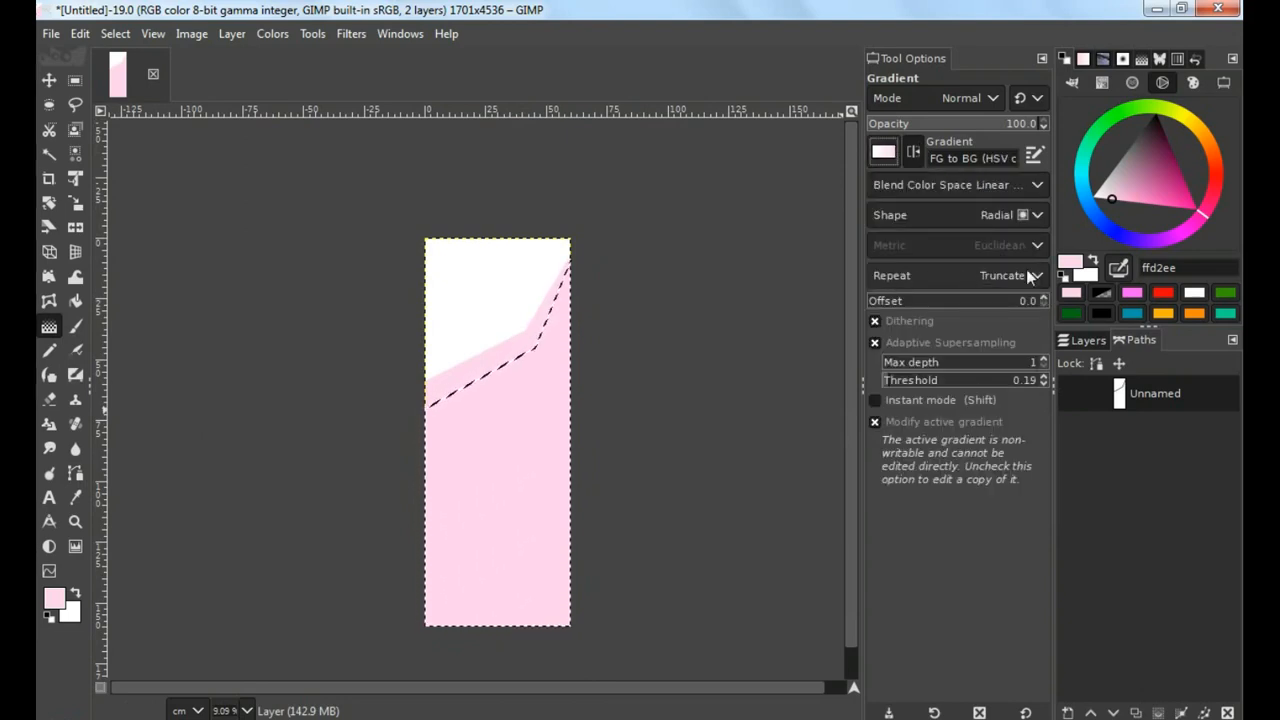
Set the foreground colour to deep pink ff009d and the background colour to light pink ffcdeb
drag(1170, 201, 1190, 207)
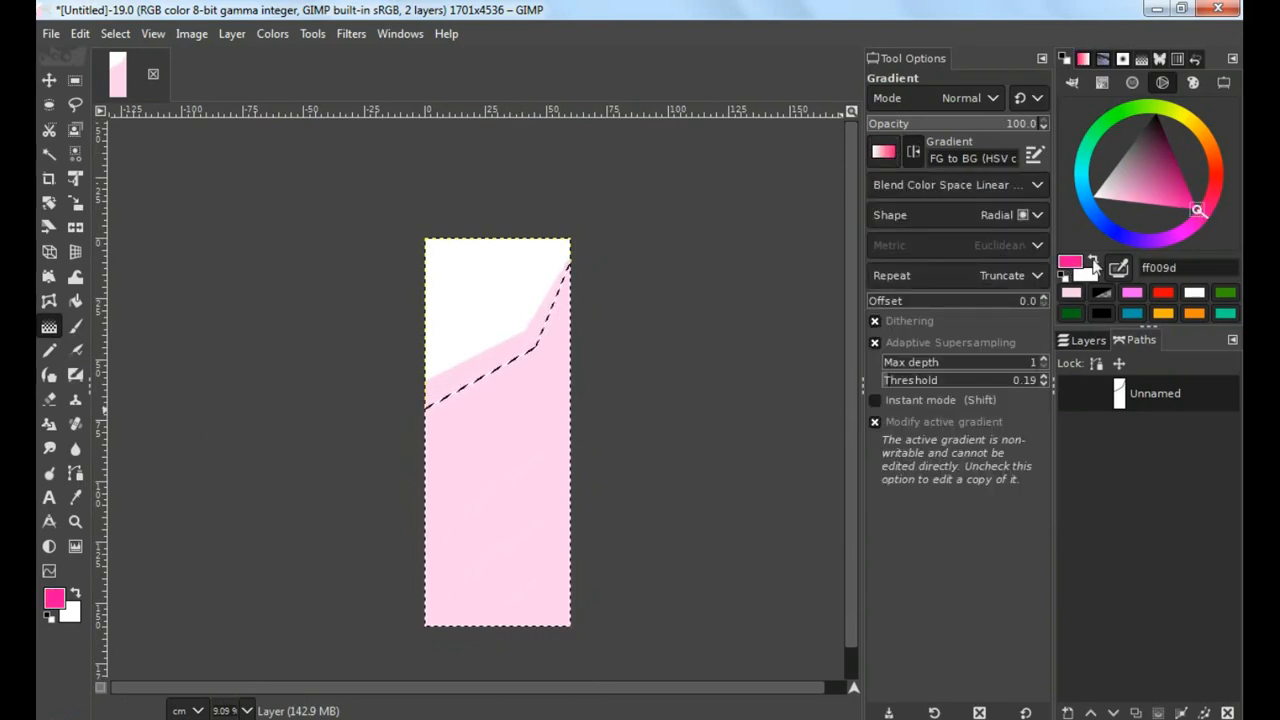
click(1094, 261)
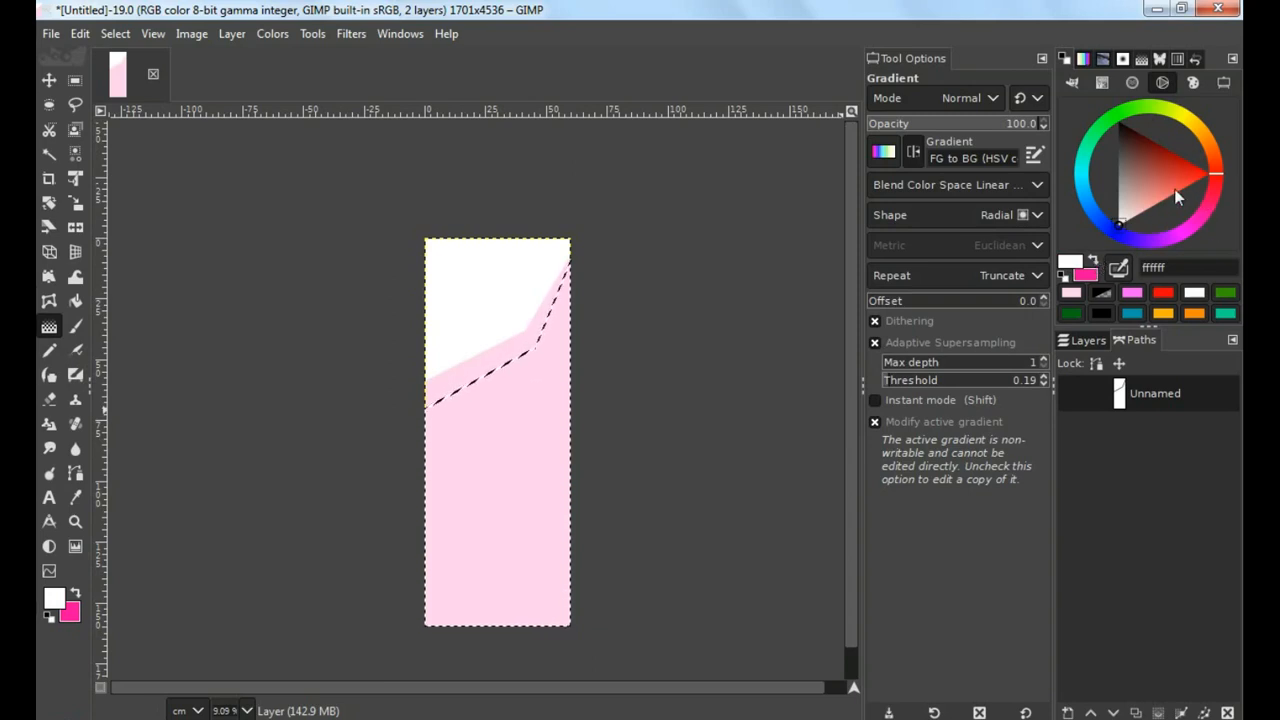
click(1205, 214)
click(1113, 204)
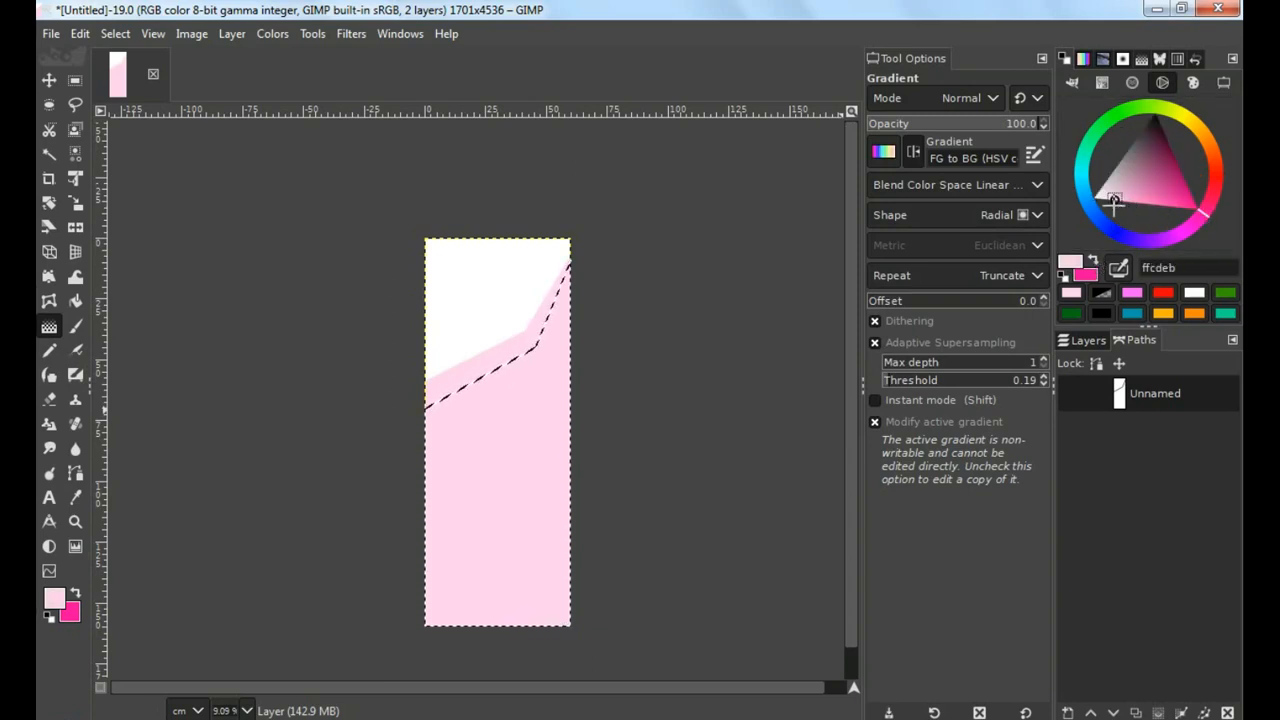
click(1093, 260)
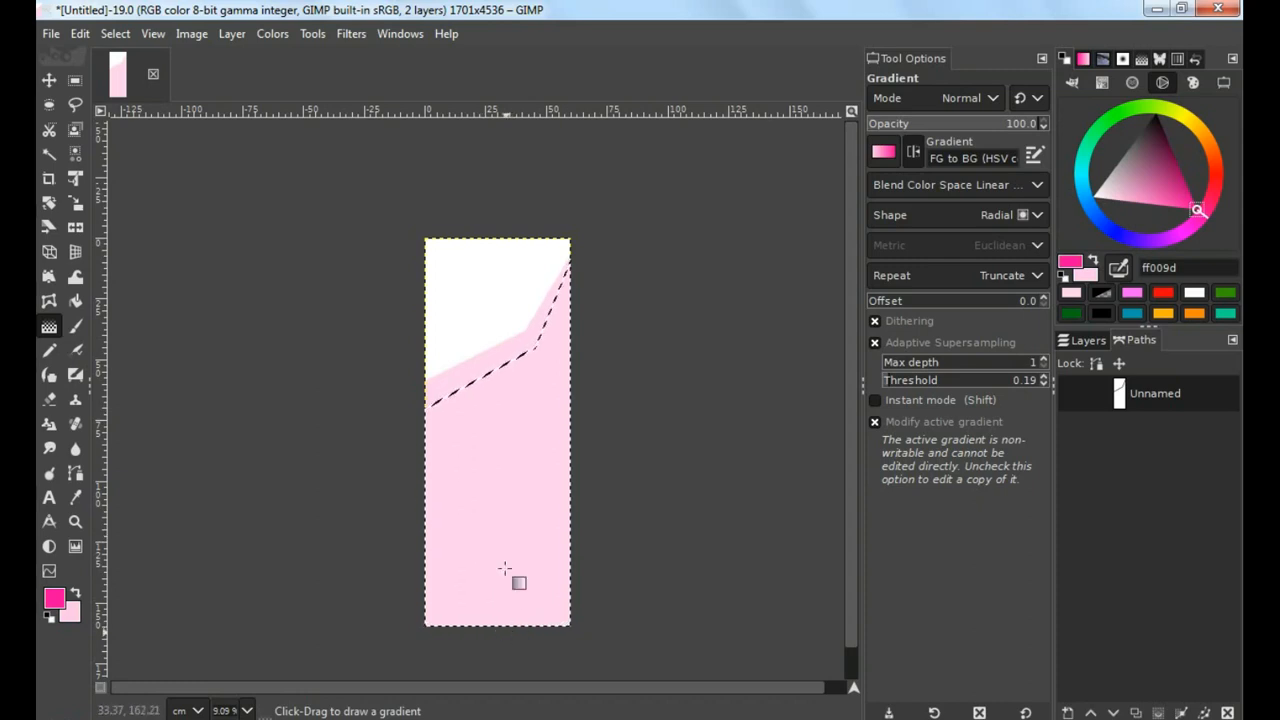
Fill the selection with a full-height gradient from deep pink at the top to light pink at the bottom, and clear the selection
drag(506, 630, 517, 226)
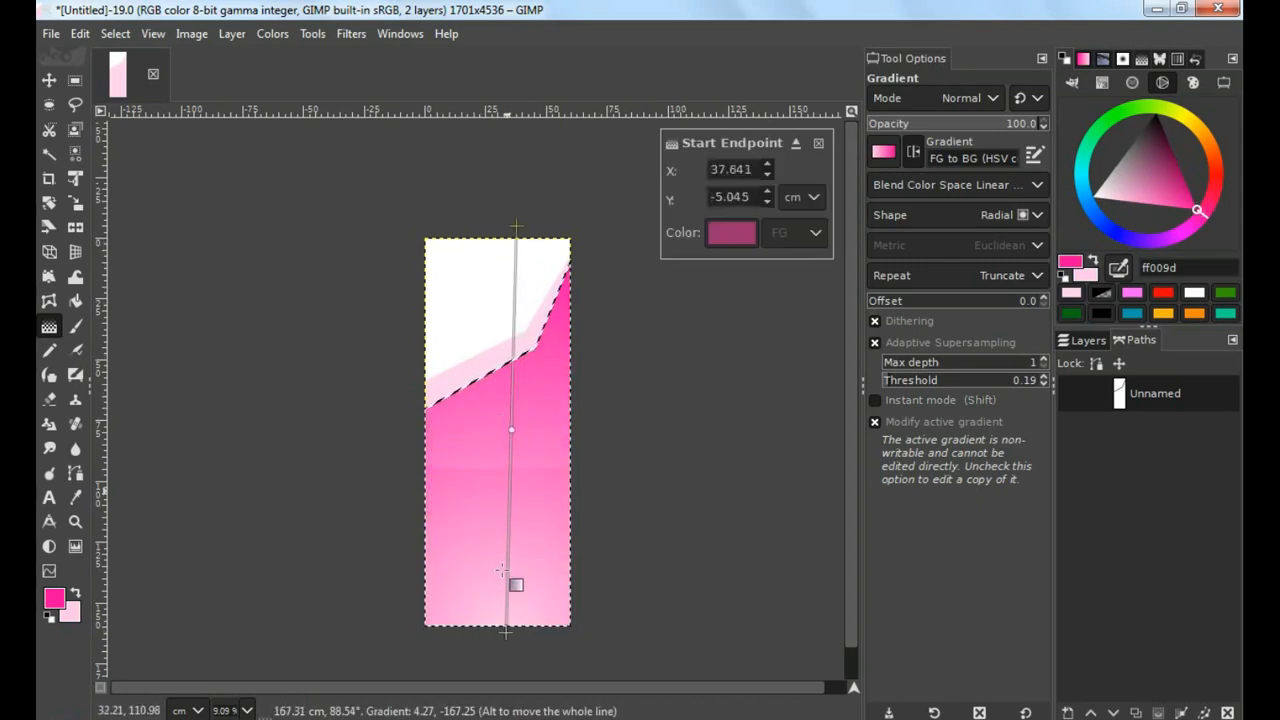
drag(507, 630, 509, 652)
click(49, 80)
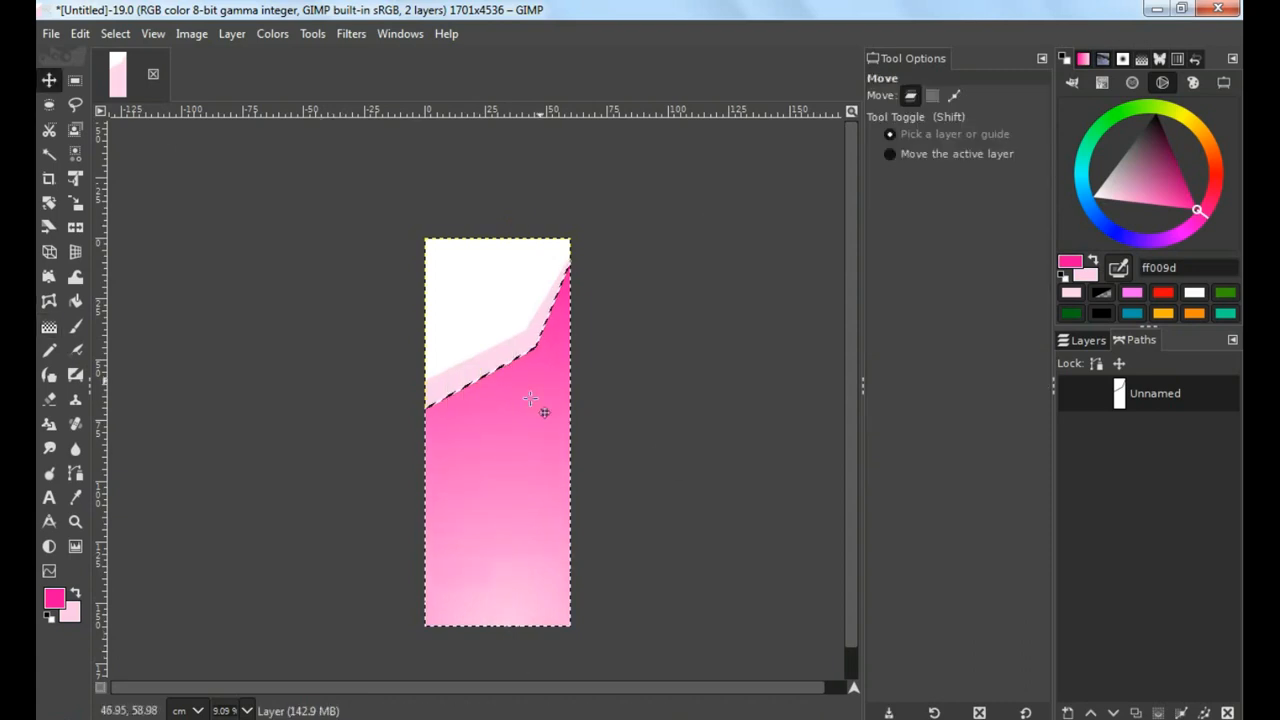
click(117, 35)
click(130, 82)
scroll(497, 383, up, 2)
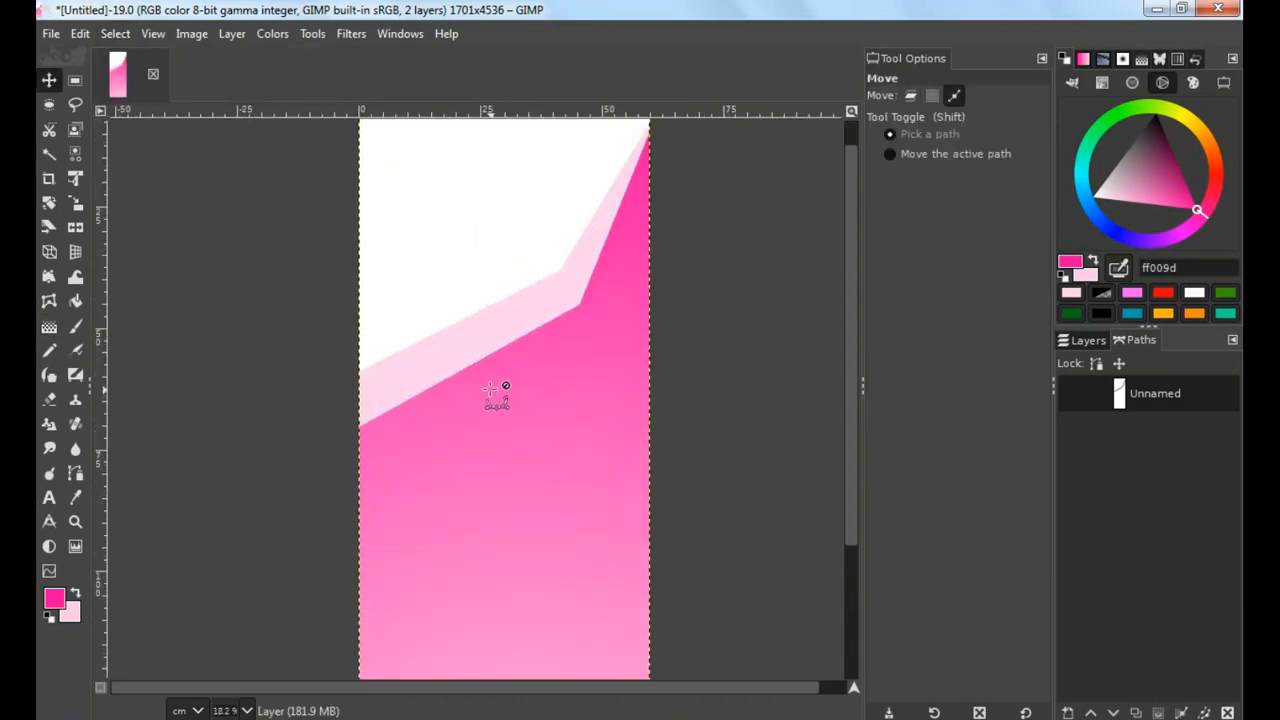
Open the cupcake photo from the BAHAN TUTOR folder as a new layer
click(1066, 341)
click(50, 34)
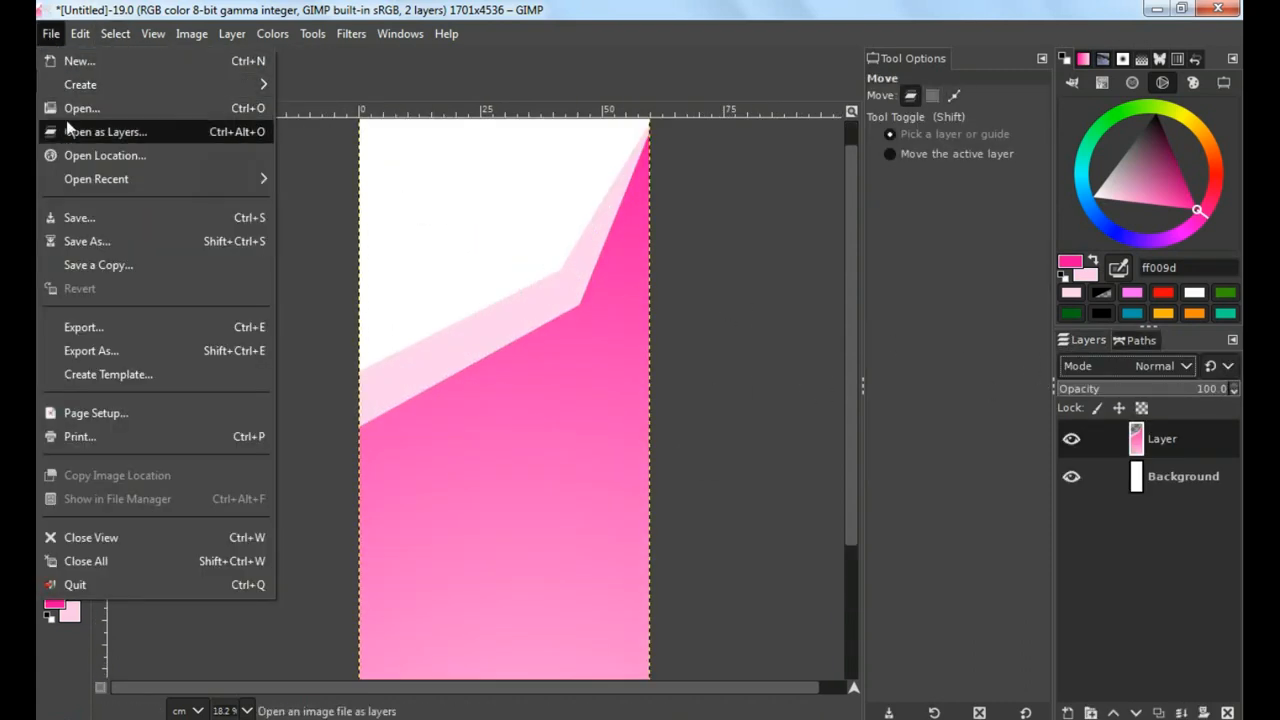
click(174, 132)
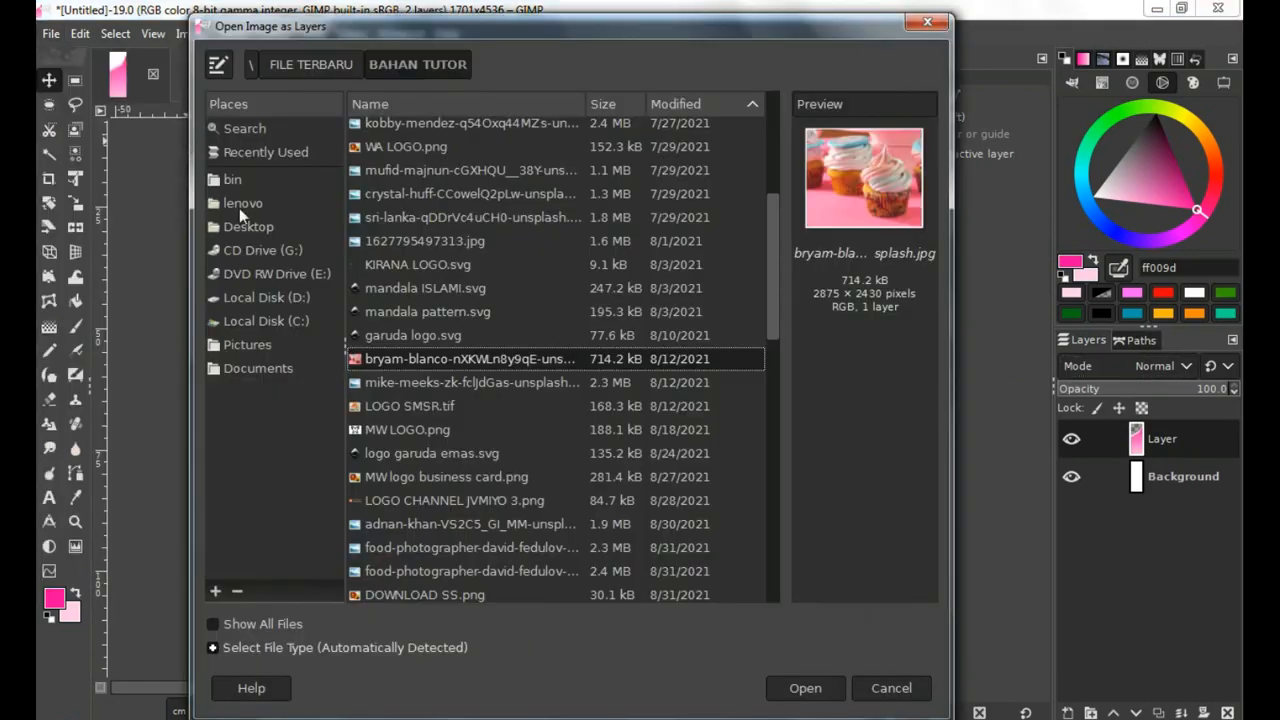
click(805, 688)
Move the cupcake photo to the banner's upper end and lower its layer beneath the pink shape layer
scroll(555, 415, down, 1)
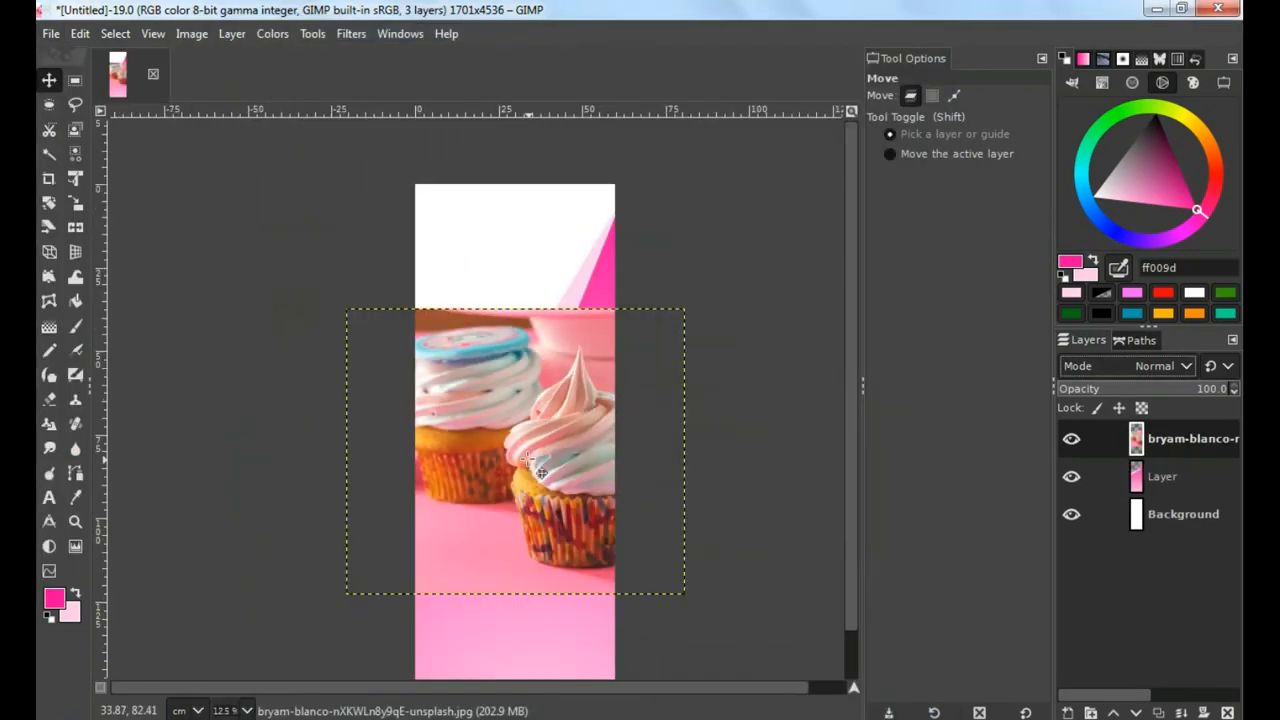
drag(545, 473, 566, 177)
click(1136, 712)
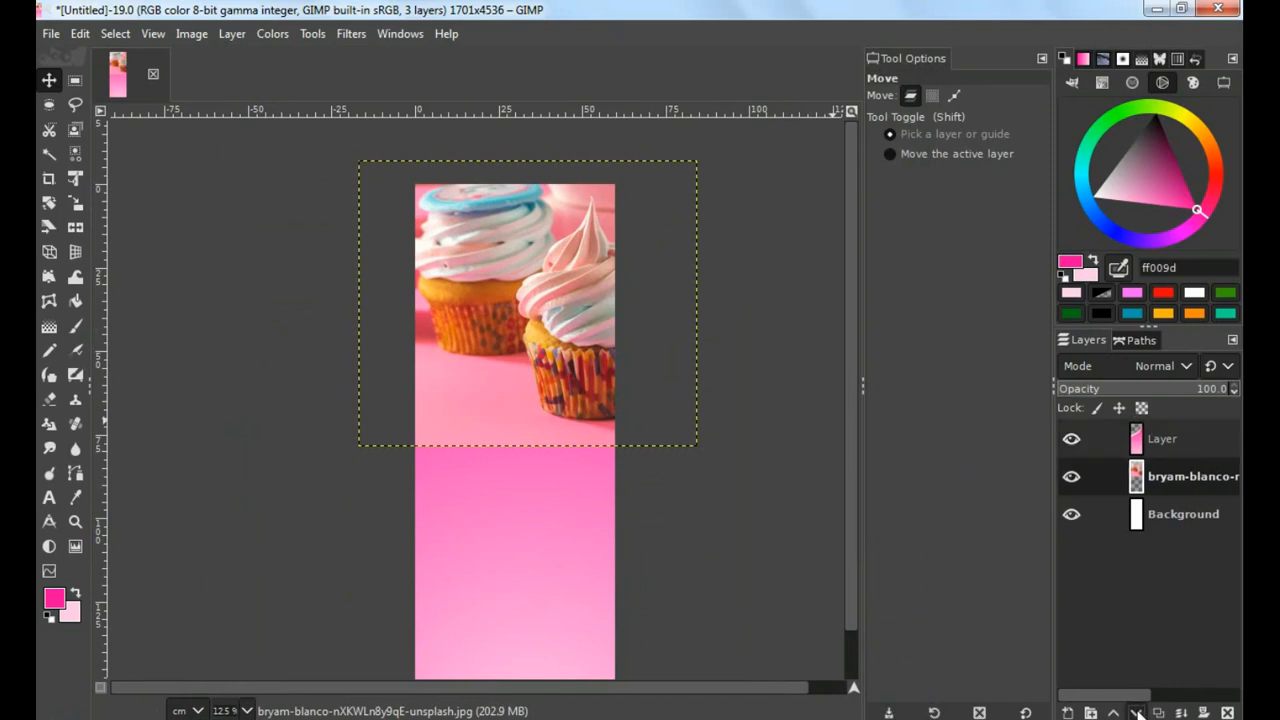
drag(723, 391, 699, 382)
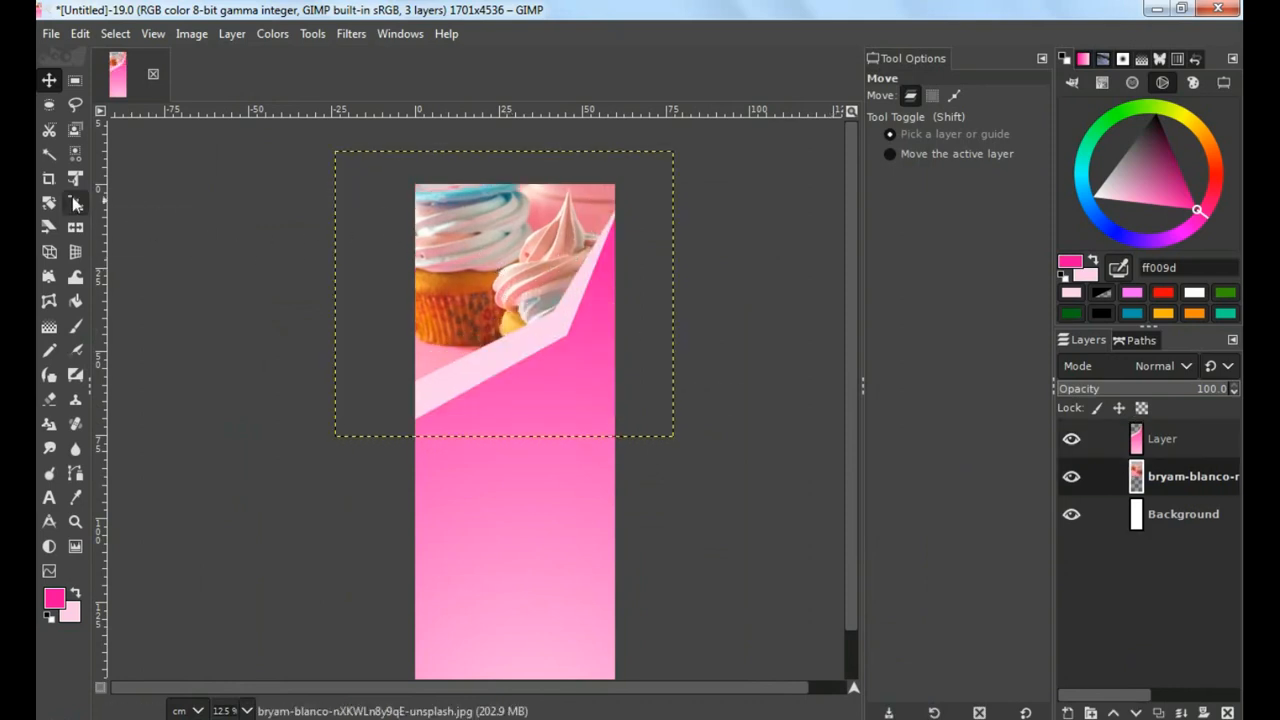
Scale the cupcake photo to about 81.8 × 69.1 cm with aspect kept, positioned to fill the area above the angled shapes
click(75, 203)
click(671, 437)
drag(671, 437, 614, 397)
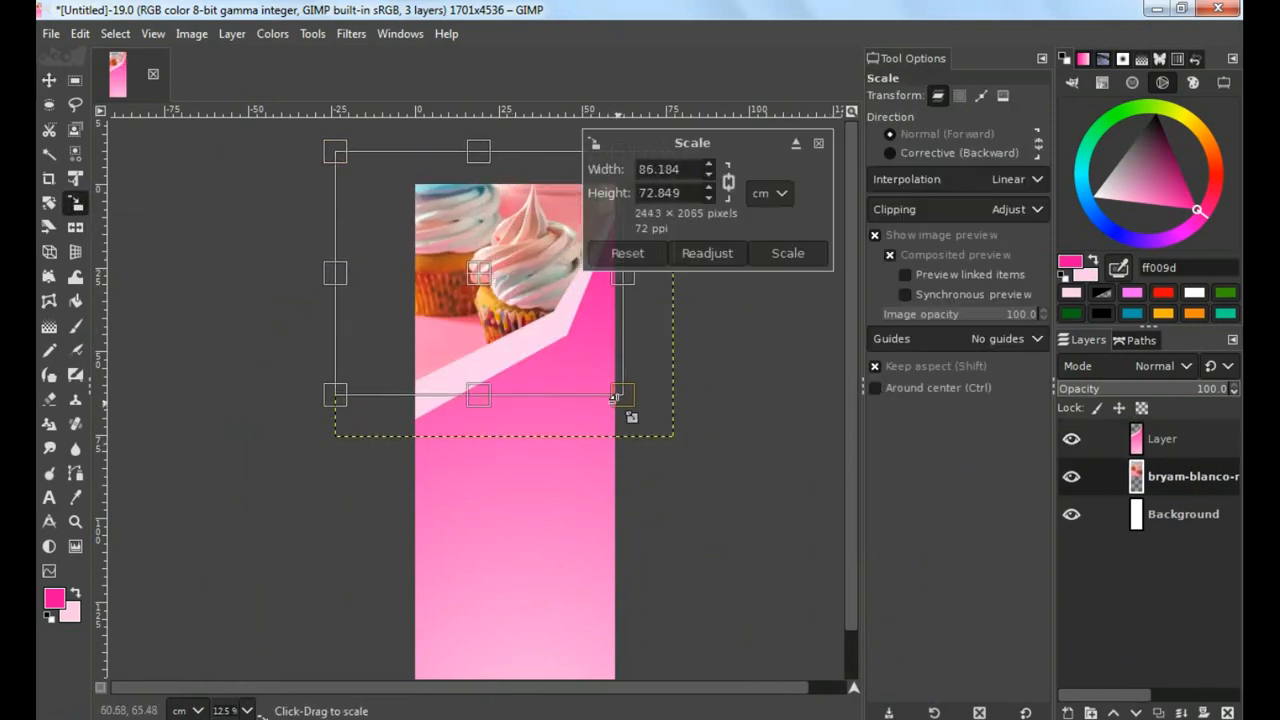
drag(339, 154, 377, 187)
scroll(456, 274, down, 1)
scroll(508, 286, up, 4)
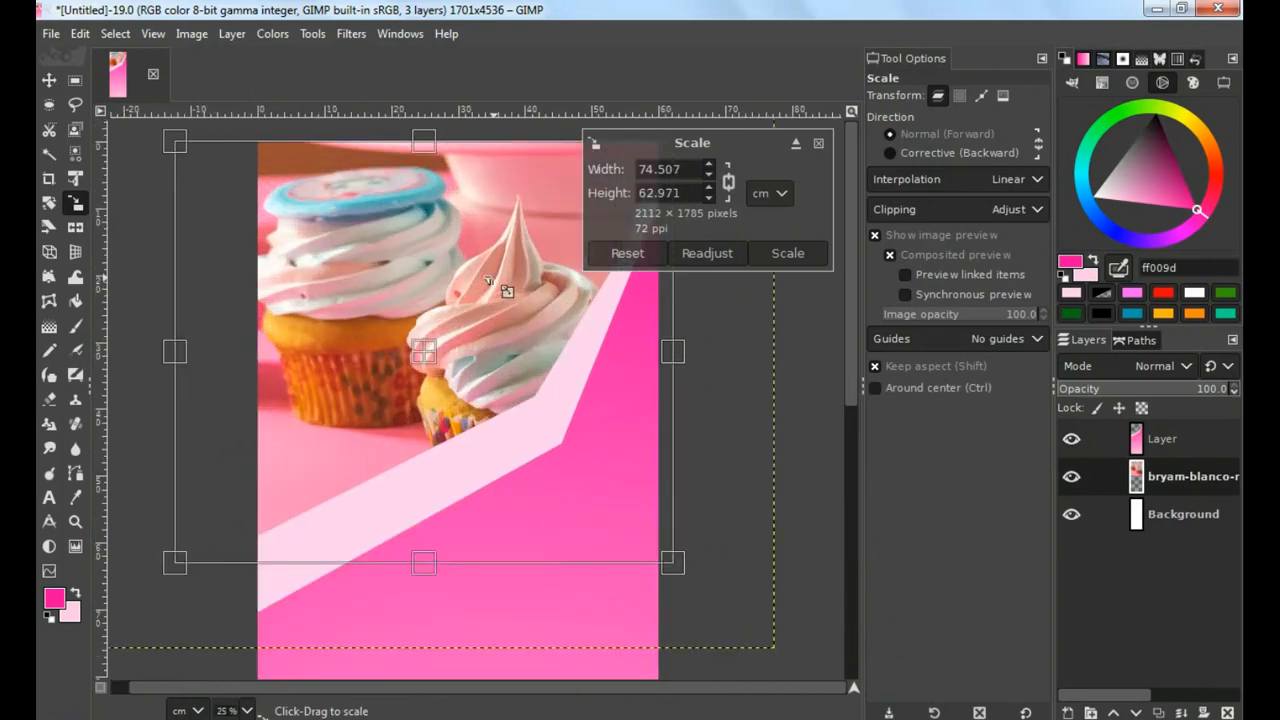
scroll(432, 340, down, 2)
mouse_move(398, 363)
mouse_down()
mouse_move(391, 349)
mouse_move(407, 365)
mouse_up()
drag(205, 195, 217, 203)
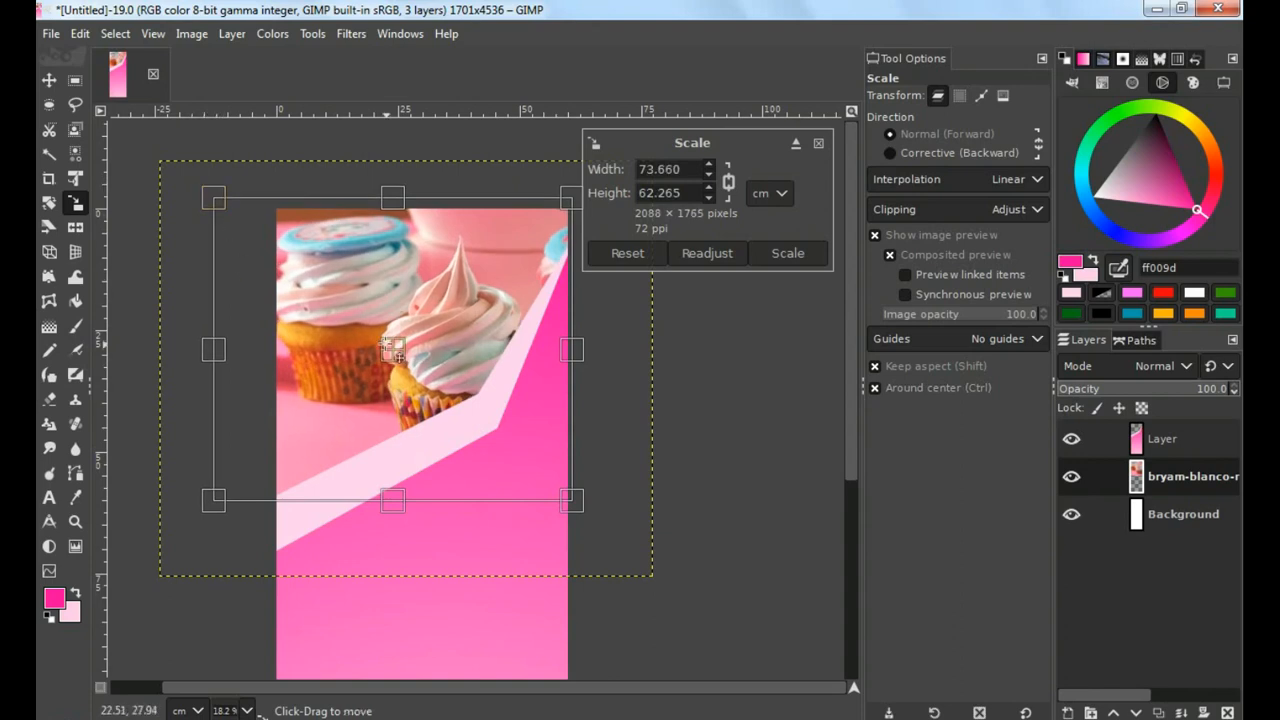
drag(391, 348, 353, 345)
drag(549, 516, 589, 543)
drag(378, 372, 371, 361)
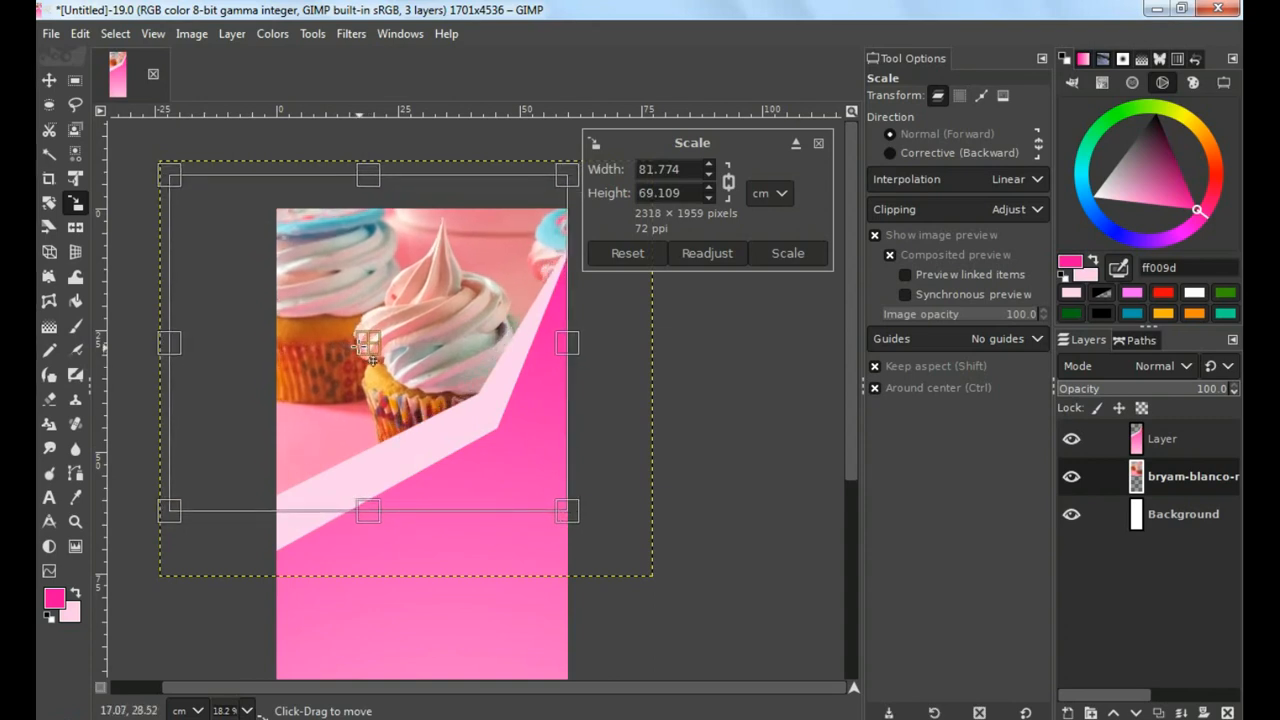
click(768, 256)
Flip the cupcake photo horizontally and shift it right so both cupcakes show above the angled edge
click(75, 227)
click(338, 295)
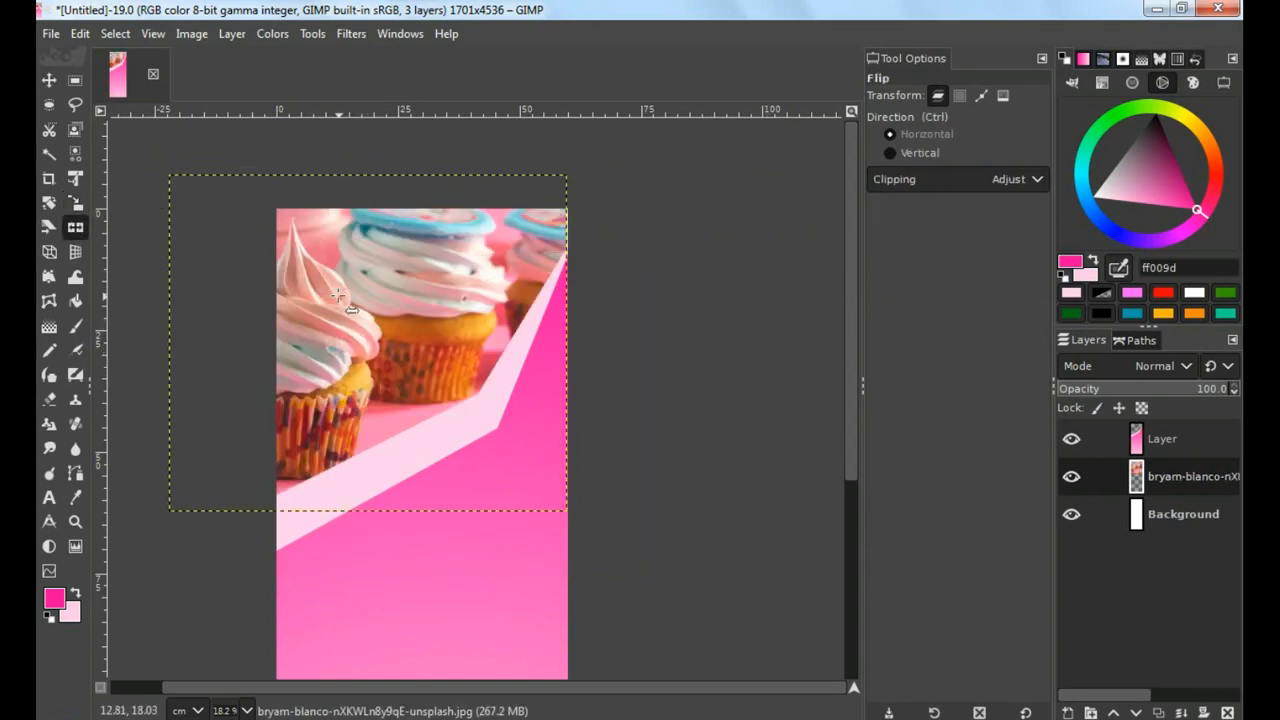
click(49, 80)
drag(385, 295, 432, 298)
key(ctrl)
scroll(438, 340, down, 1)
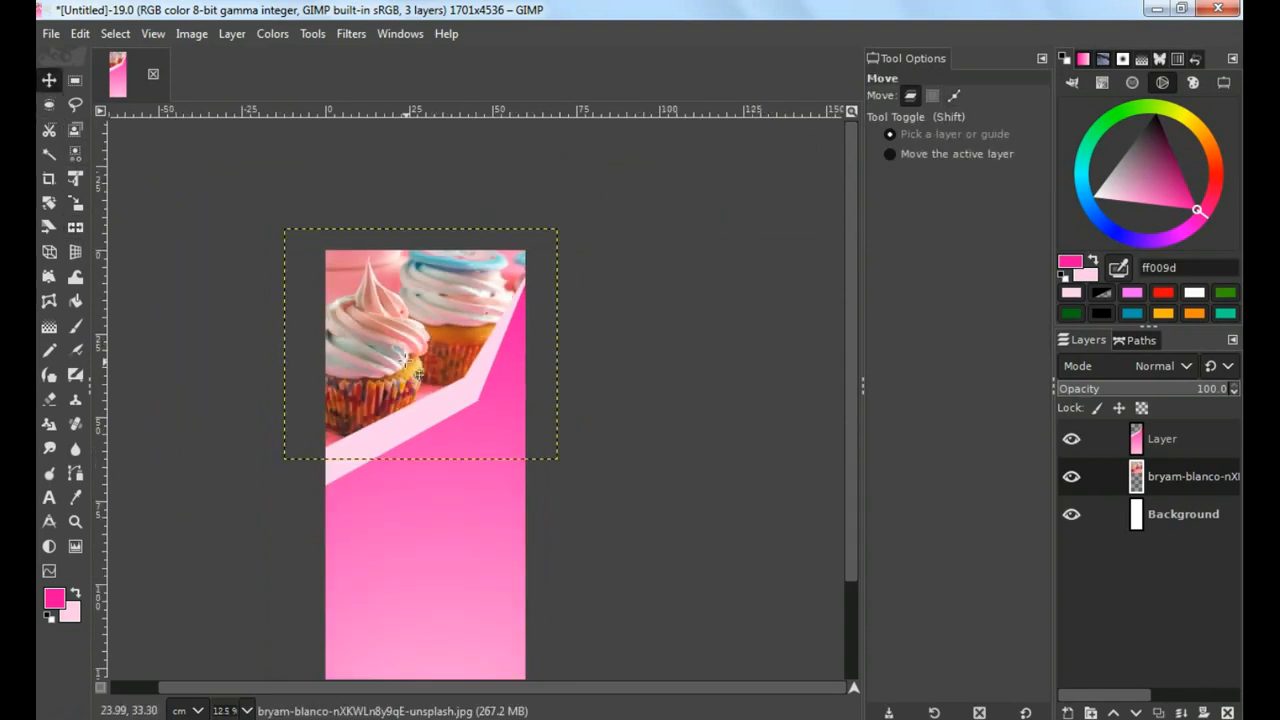
scroll(432, 300, down, 2)
Add the two-line text "BEST CAKE" in Poppins Bold at 480 px below the photo, above the pink shape layer
click(1160, 440)
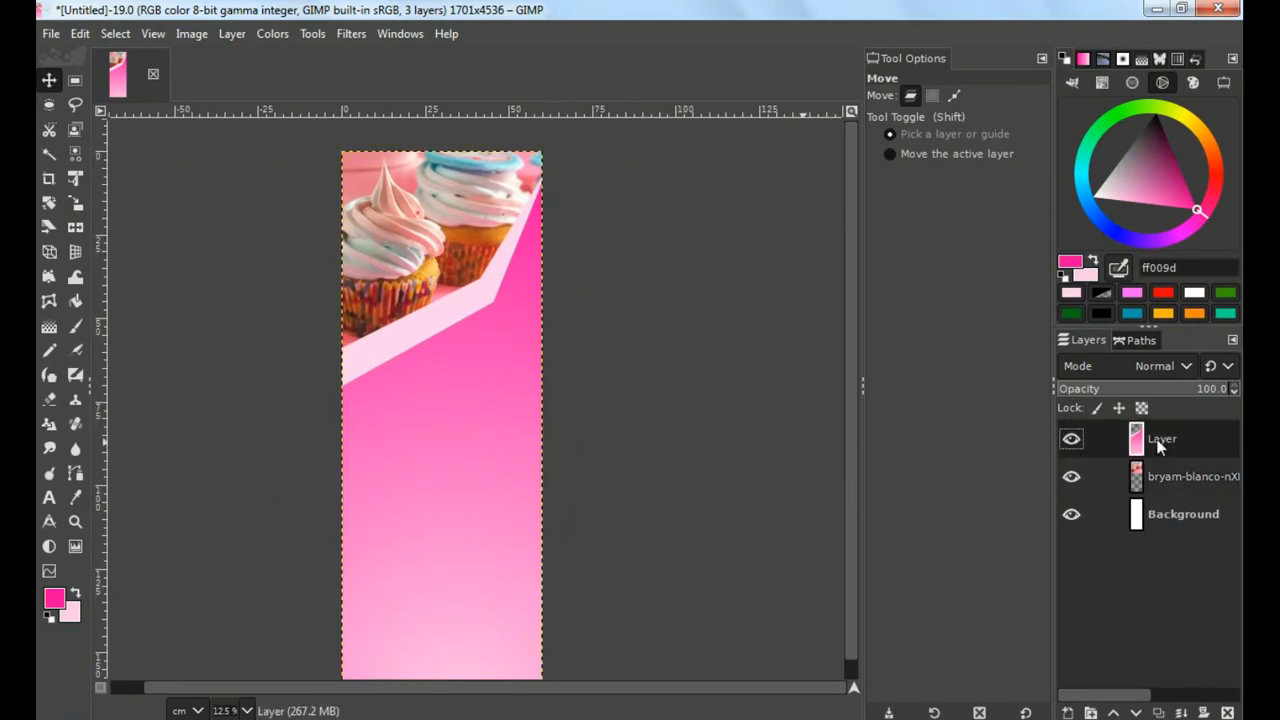
click(50, 497)
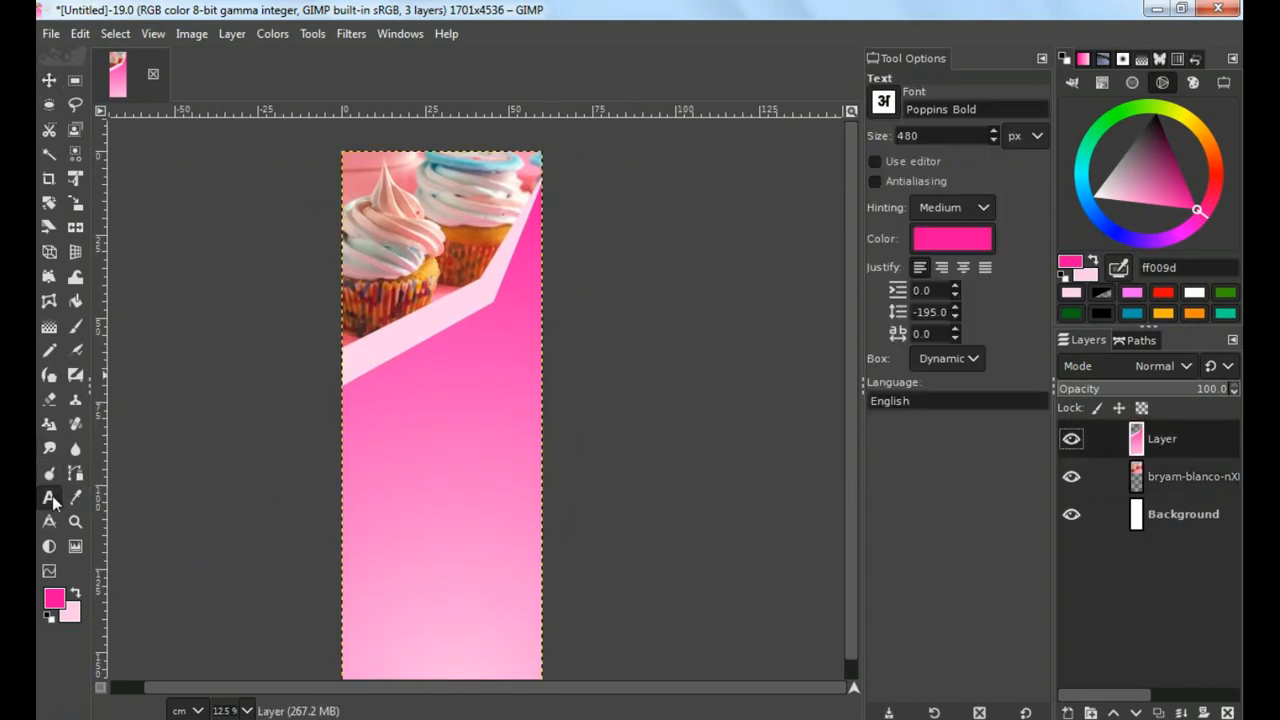
click(355, 364)
text(BEST)
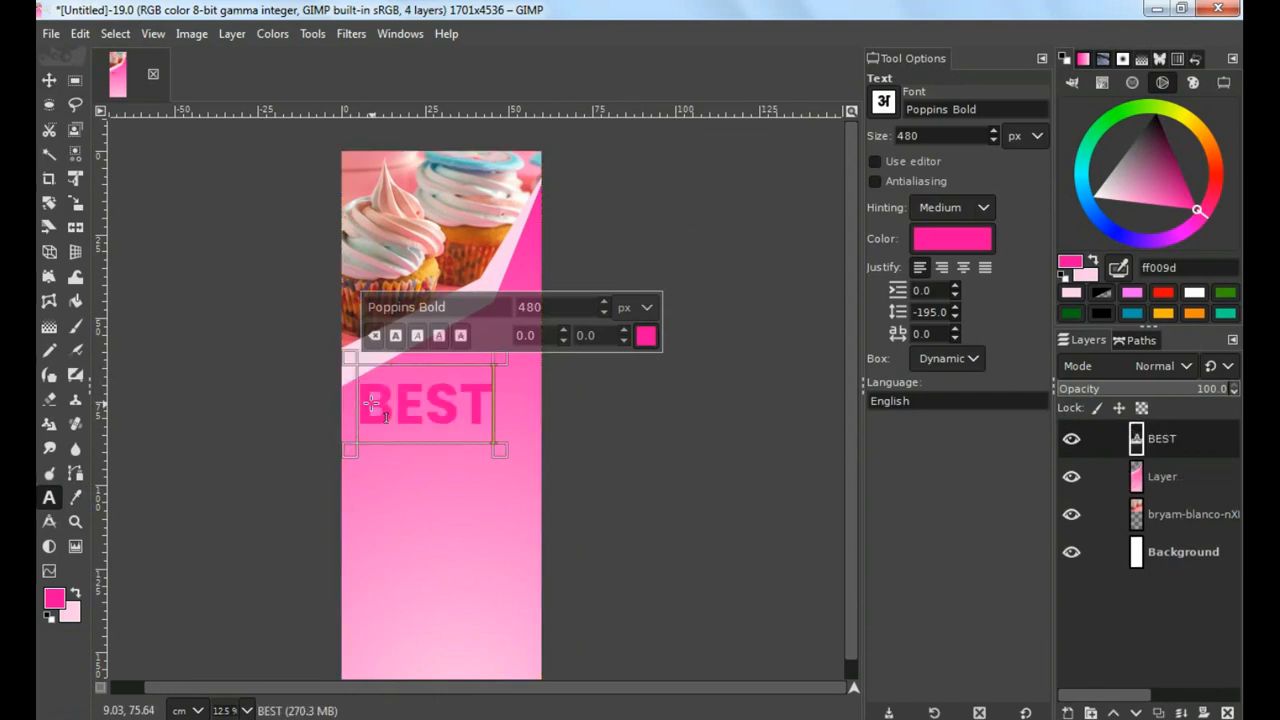
key(Return)
text(CAKE)
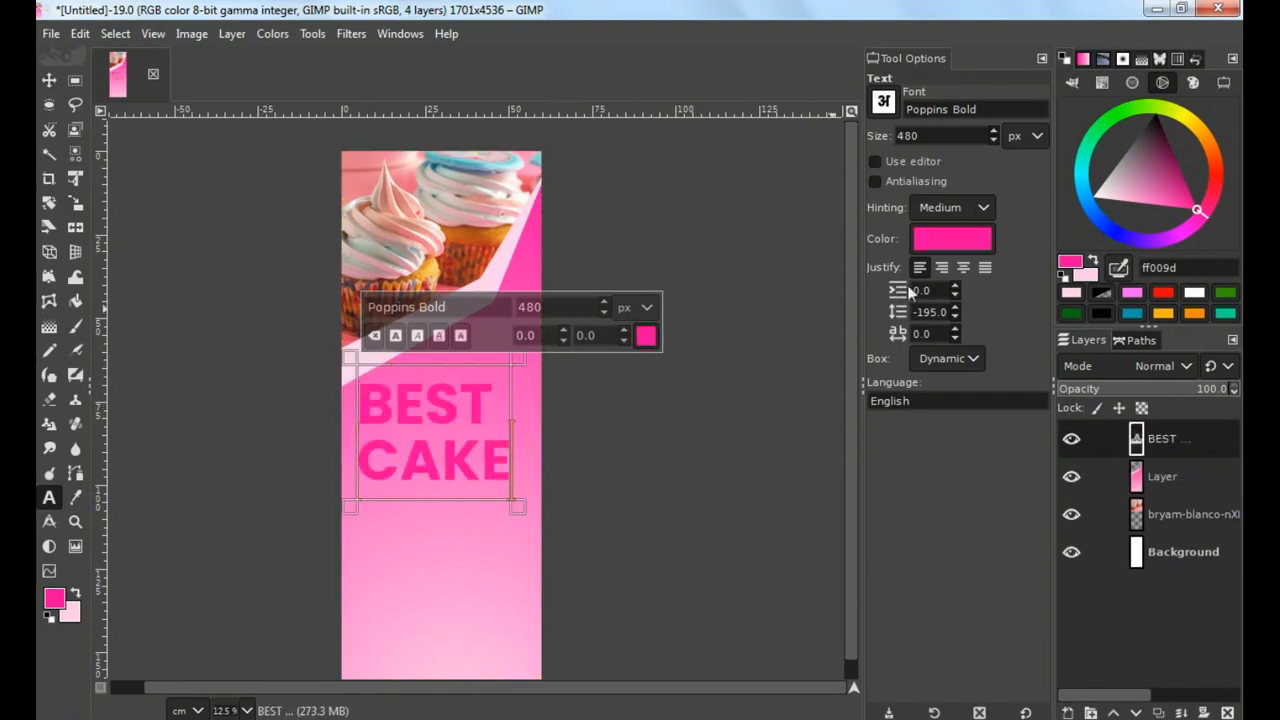
Try right justification on the text, return it to left-justified, and set the text colour to blue 094eb7
click(940, 268)
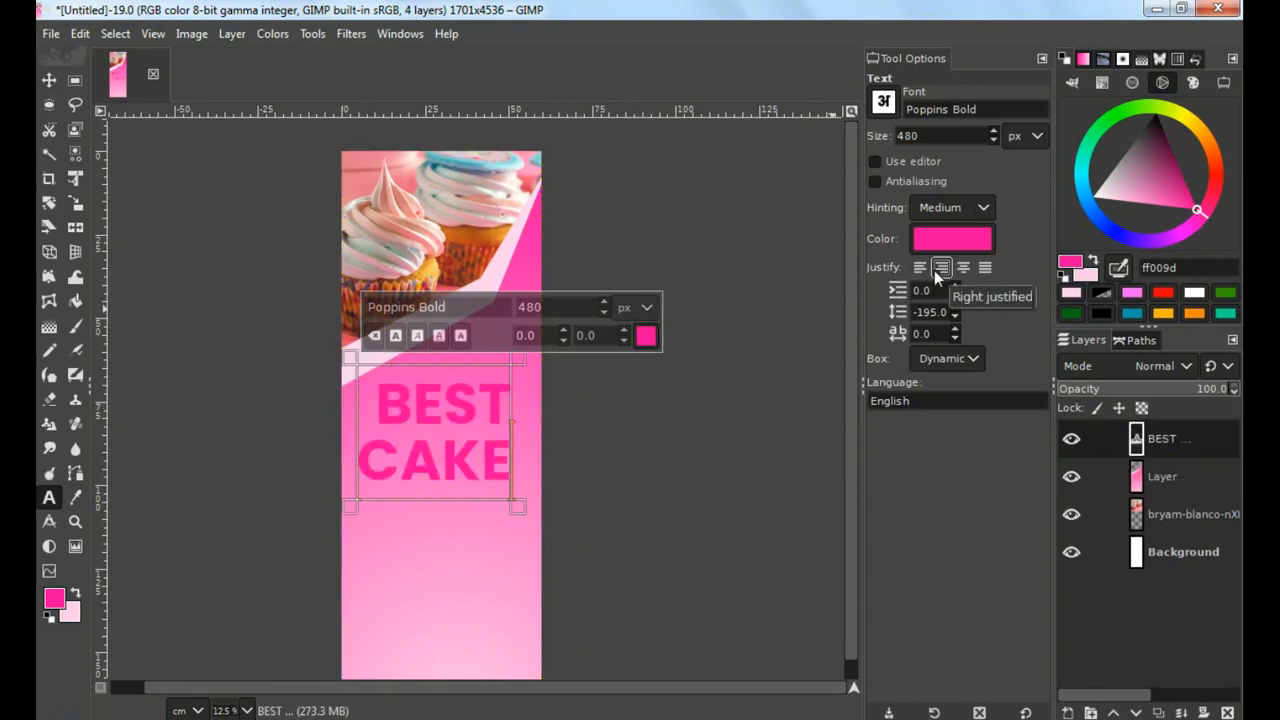
click(919, 267)
click(951, 245)
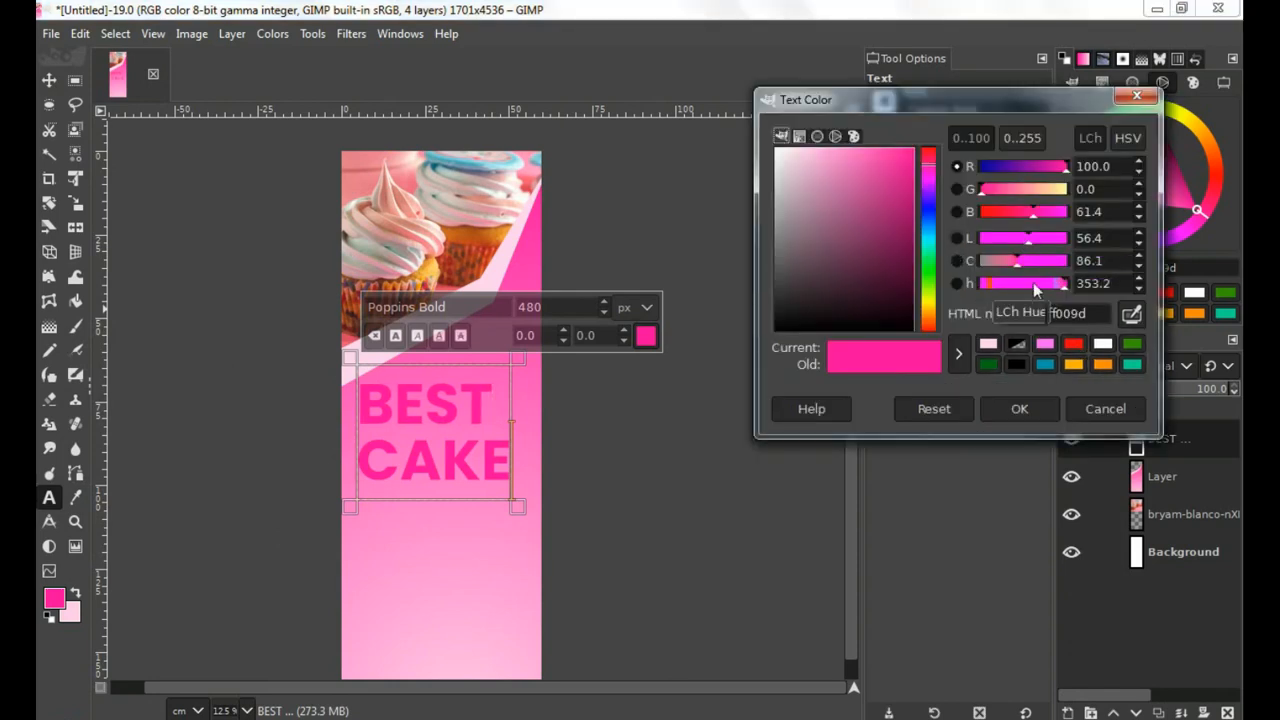
click(928, 222)
click(910, 200)
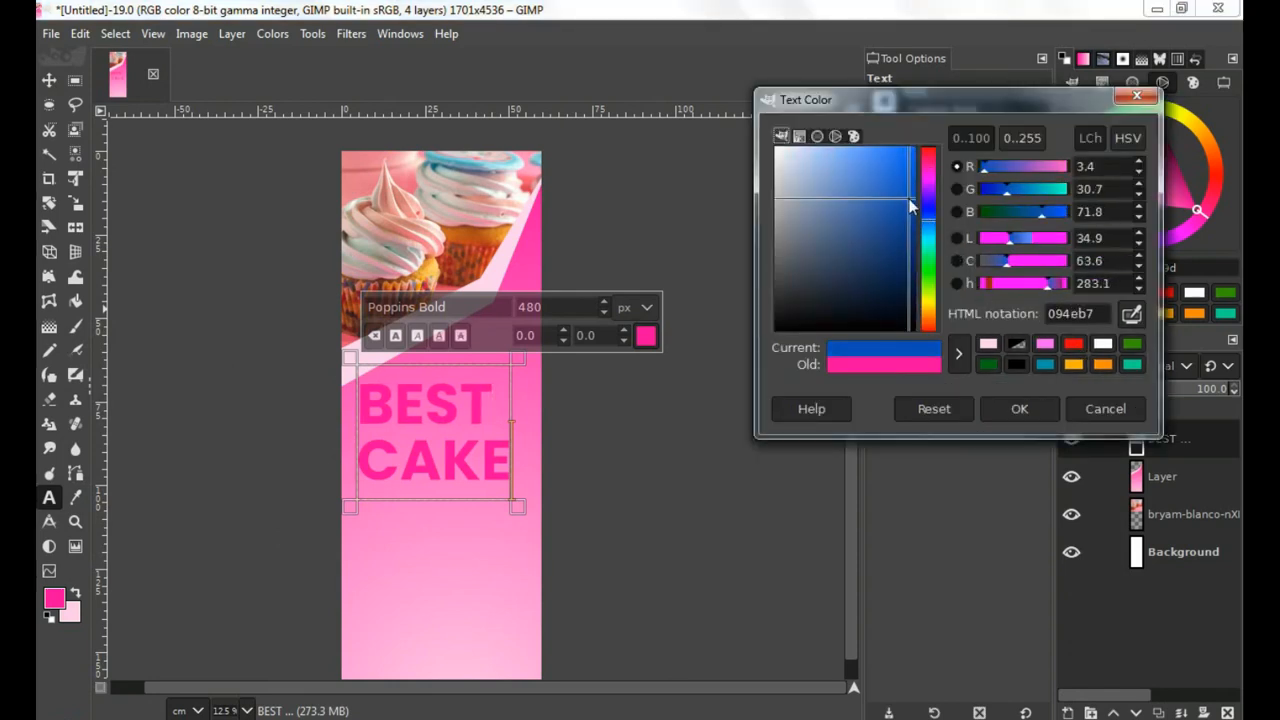
click(1001, 414)
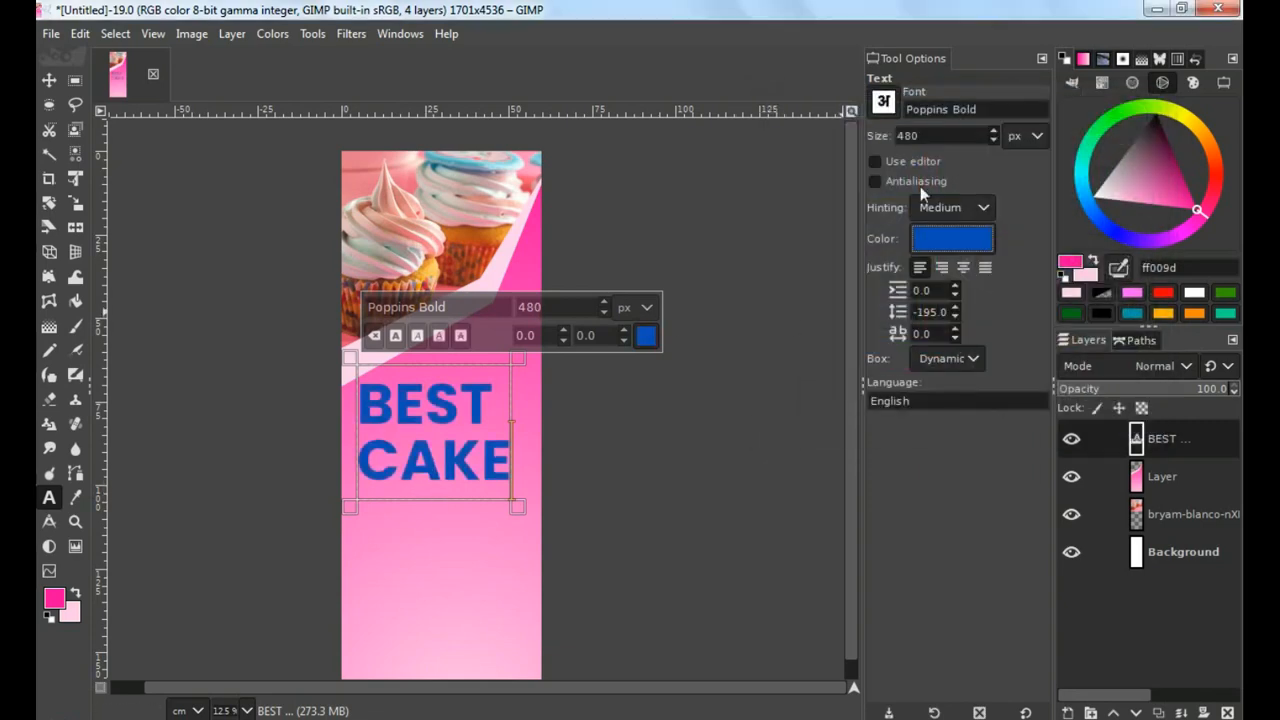
Reduce the BEST CAKE text size to 463 px and move the text slightly up
scroll(996, 141, down, 15)
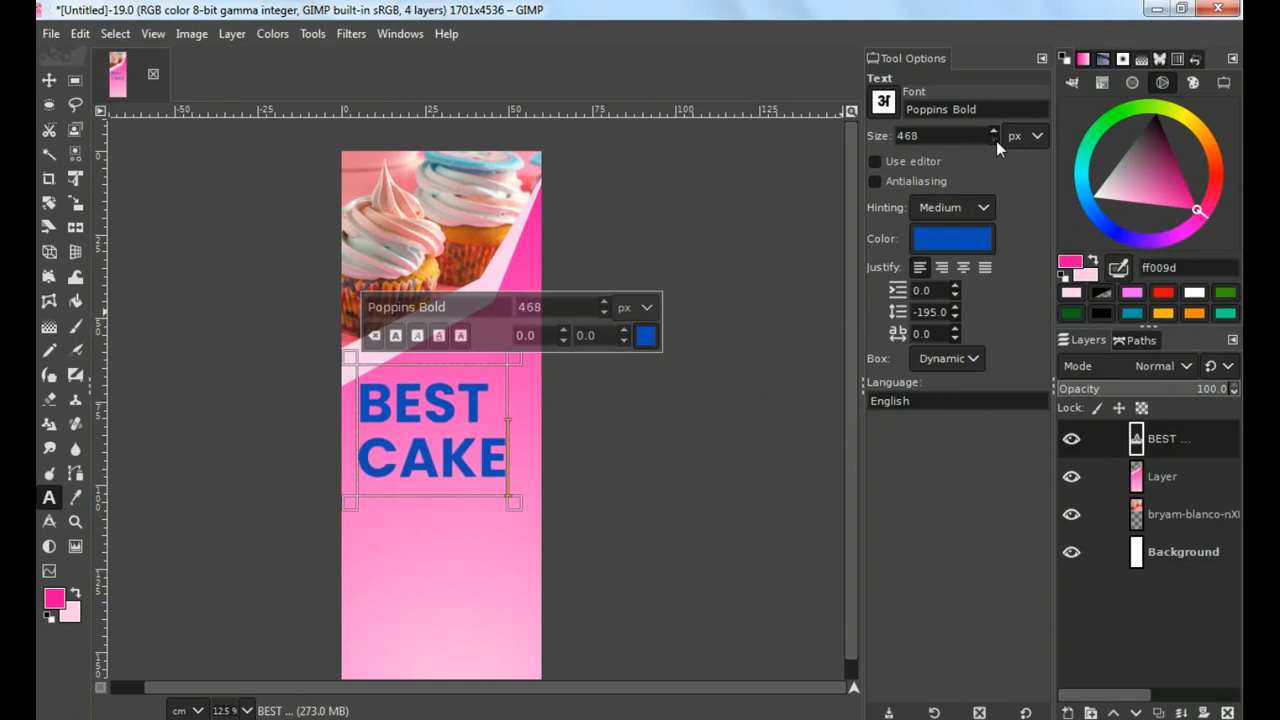
key(m)
ctrl+scroll(443, 437, up, 2)
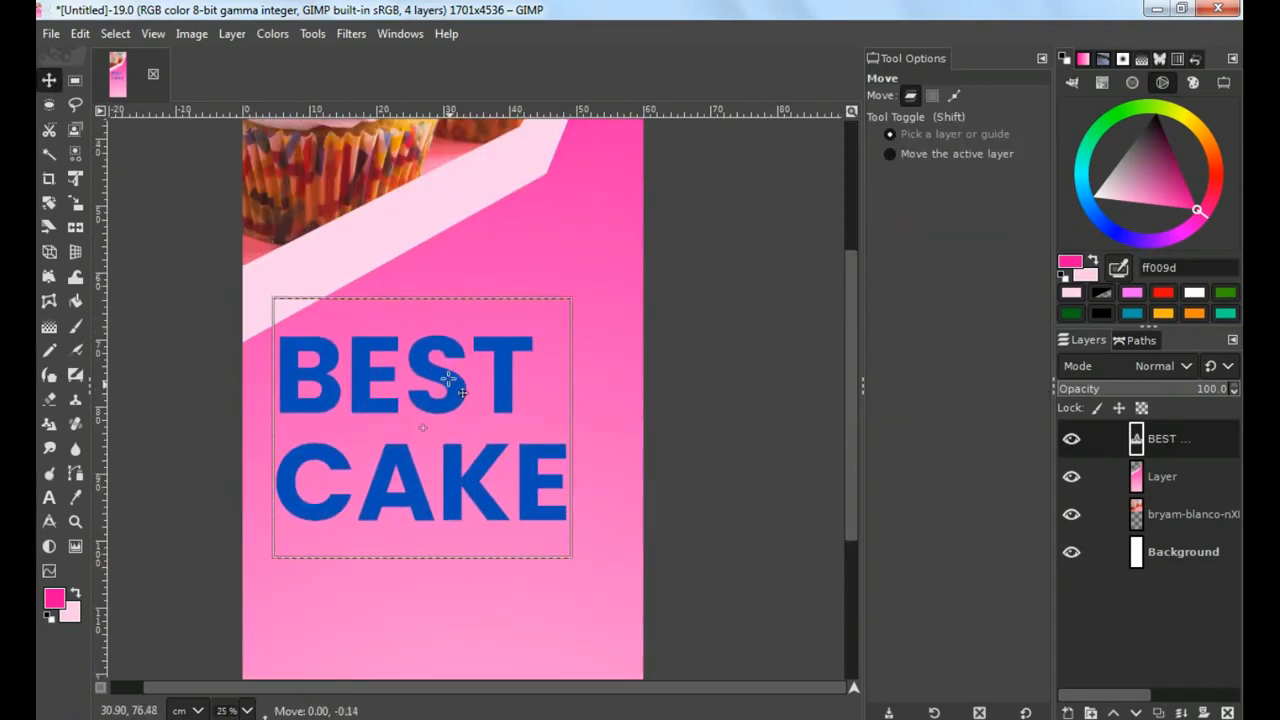
drag(449, 371, 452, 339)
Duplicate the BEST CAKE text layer and offset the copy slightly up and to the left
right_click(1137, 447)
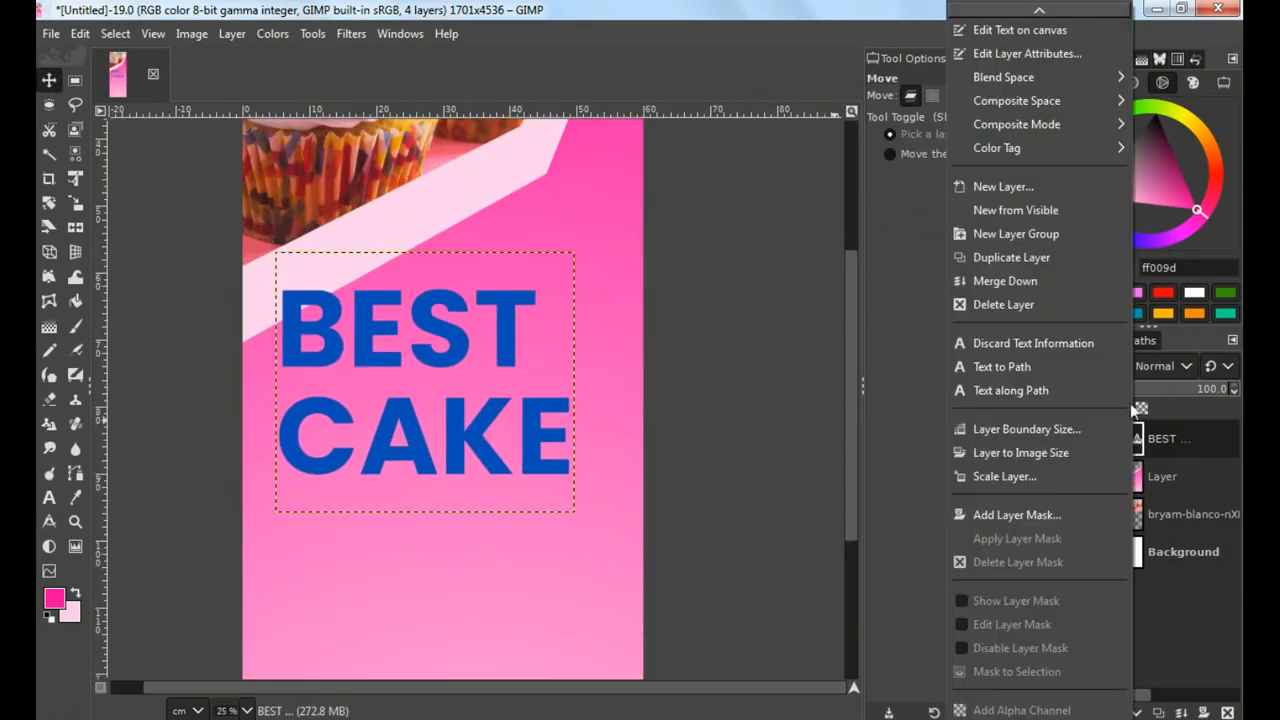
click(1011, 257)
drag(500, 427, 494, 408)
ctrl+scroll(561, 486, up, 2)
Change the text colour of the duplicated BEST CAKE layer to black
click(1153, 479)
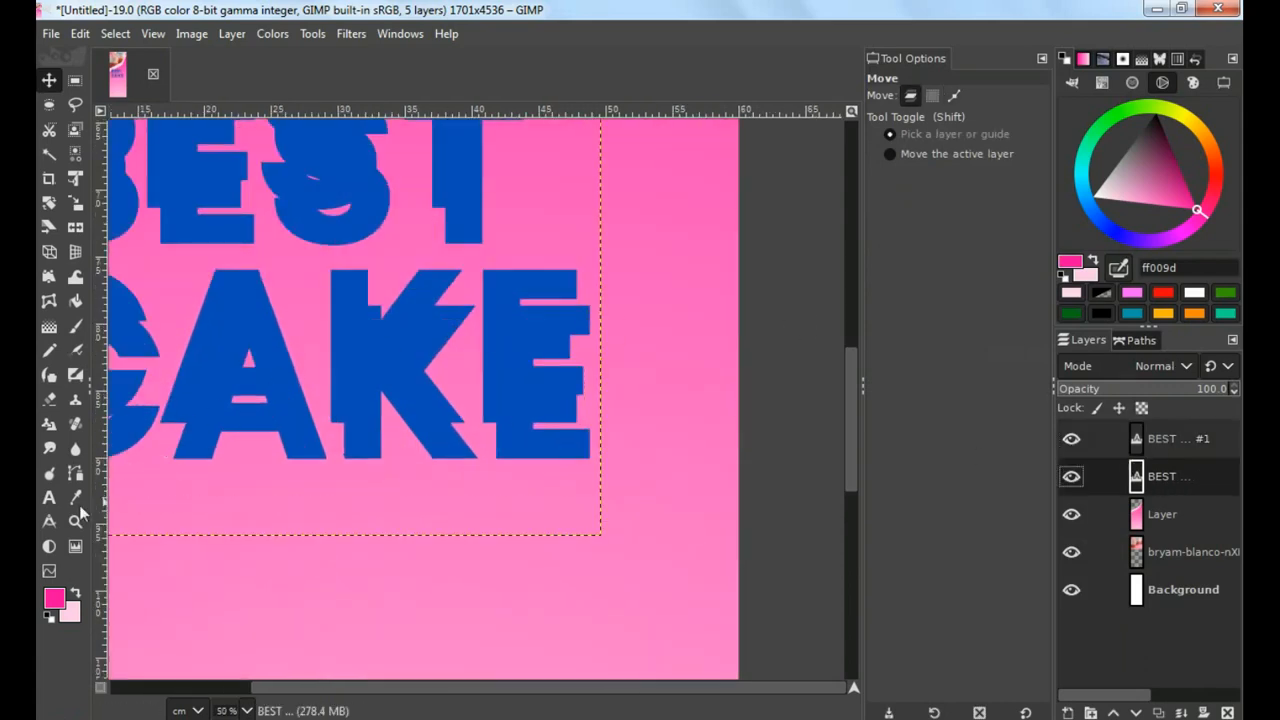
click(49, 497)
click(569, 445)
click(964, 240)
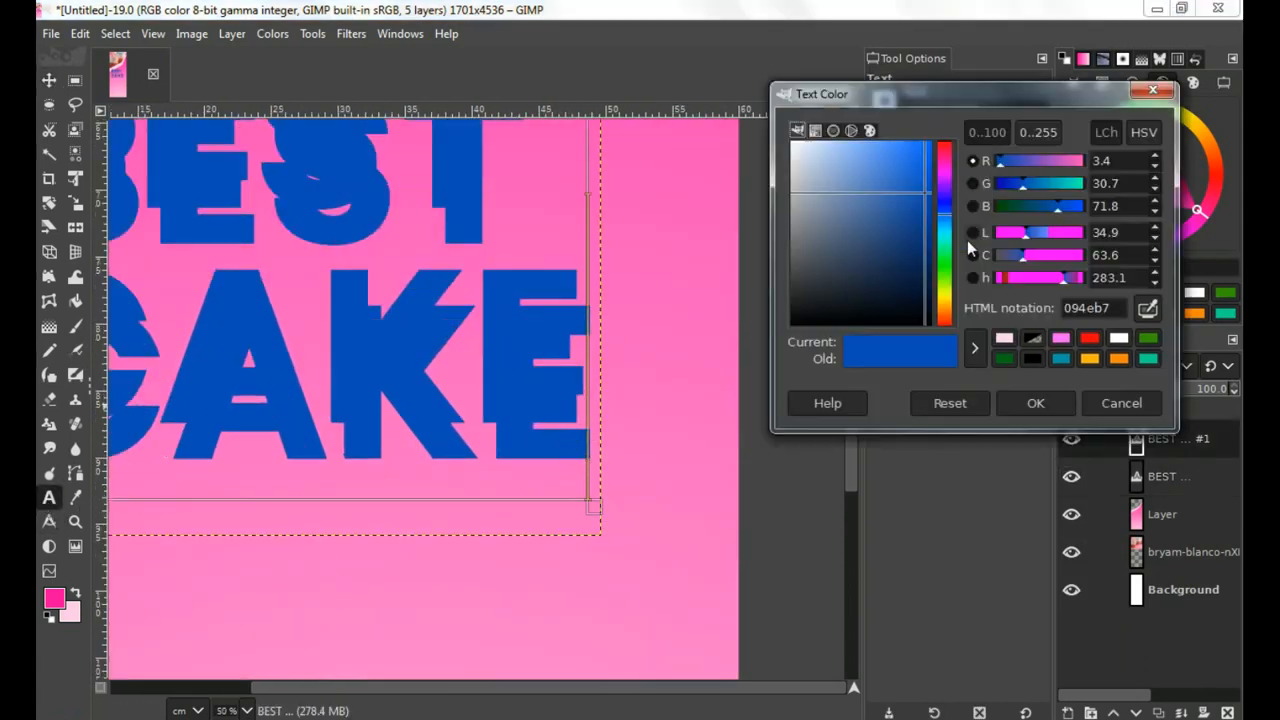
drag(930, 298, 988, 347)
click(1030, 403)
key(m)
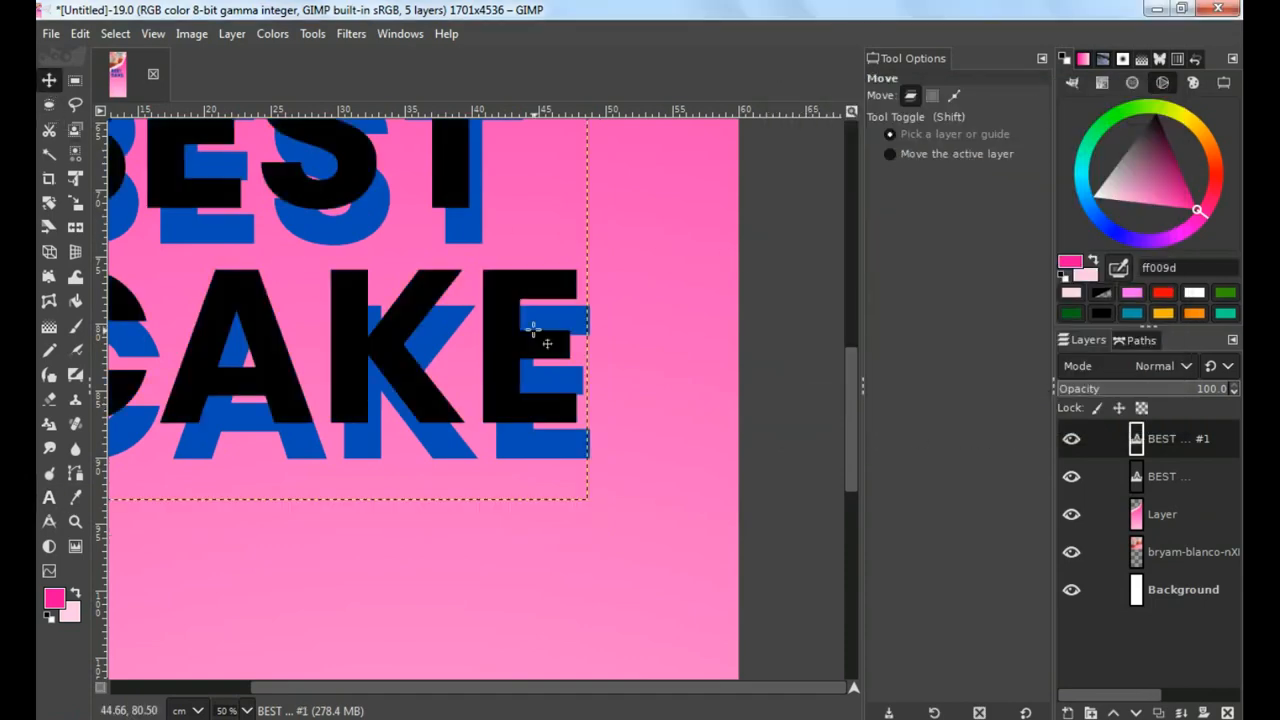
Place the black copy beneath the blue text, offset slightly down and right as a drop shadow
ctrl+scroll(543, 337, down, 2)
mouse_move(485, 386)
mouse_down()
mouse_move(497, 409)
mouse_move(480, 377)
mouse_move(457, 377)
mouse_move(469, 375)
mouse_up()
click(1136, 712)
ctrl+scroll(489, 398, up, 2)
ctrl+scroll(463, 372, down, 1)
click(601, 452)
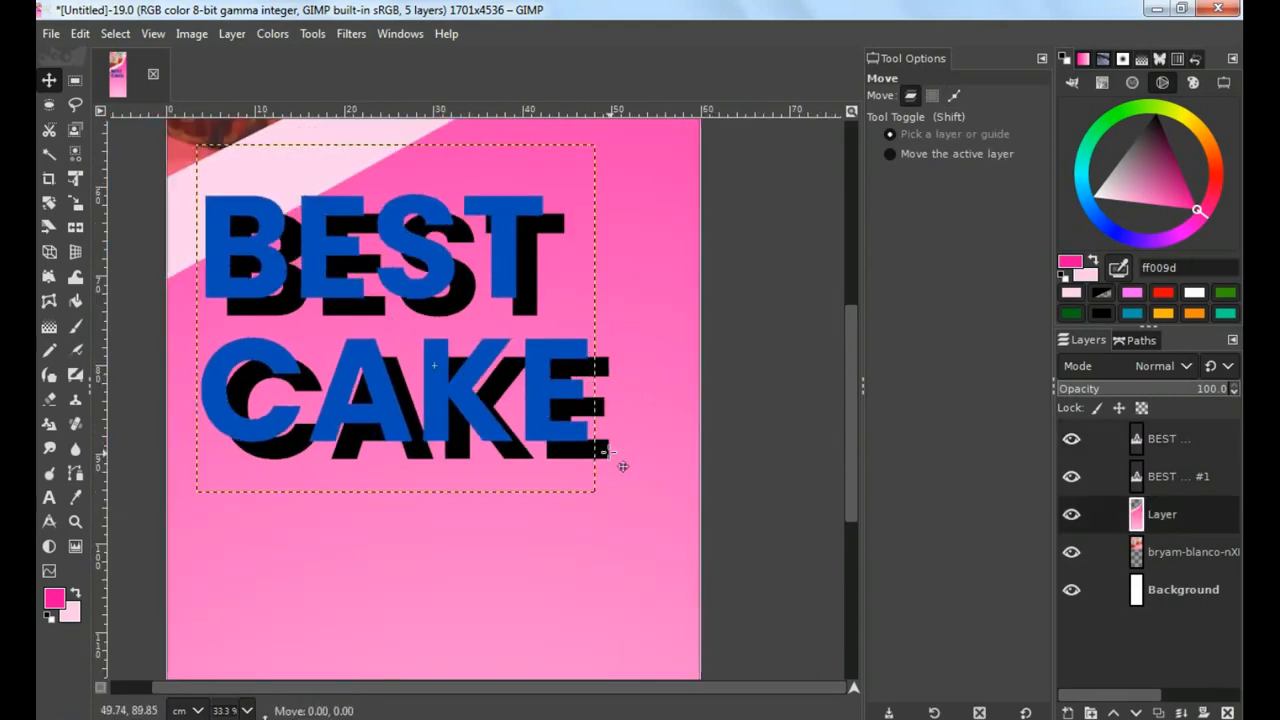
drag(601, 451, 589, 439)
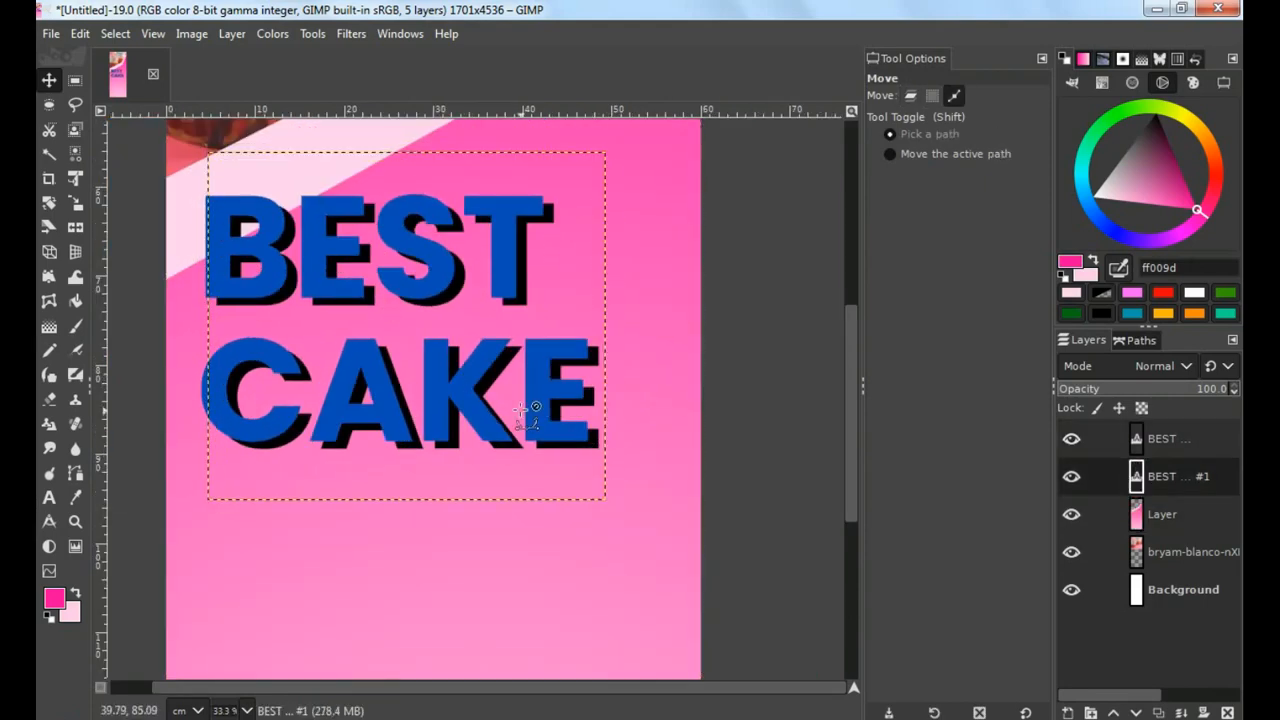
Add the text "Djogja" below BEST CAKE in the Deftone Stylus font at 463 px
ctrl+scroll(531, 420, down, 2)
drag(491, 371, 494, 446)
drag(500, 500, 485, 366)
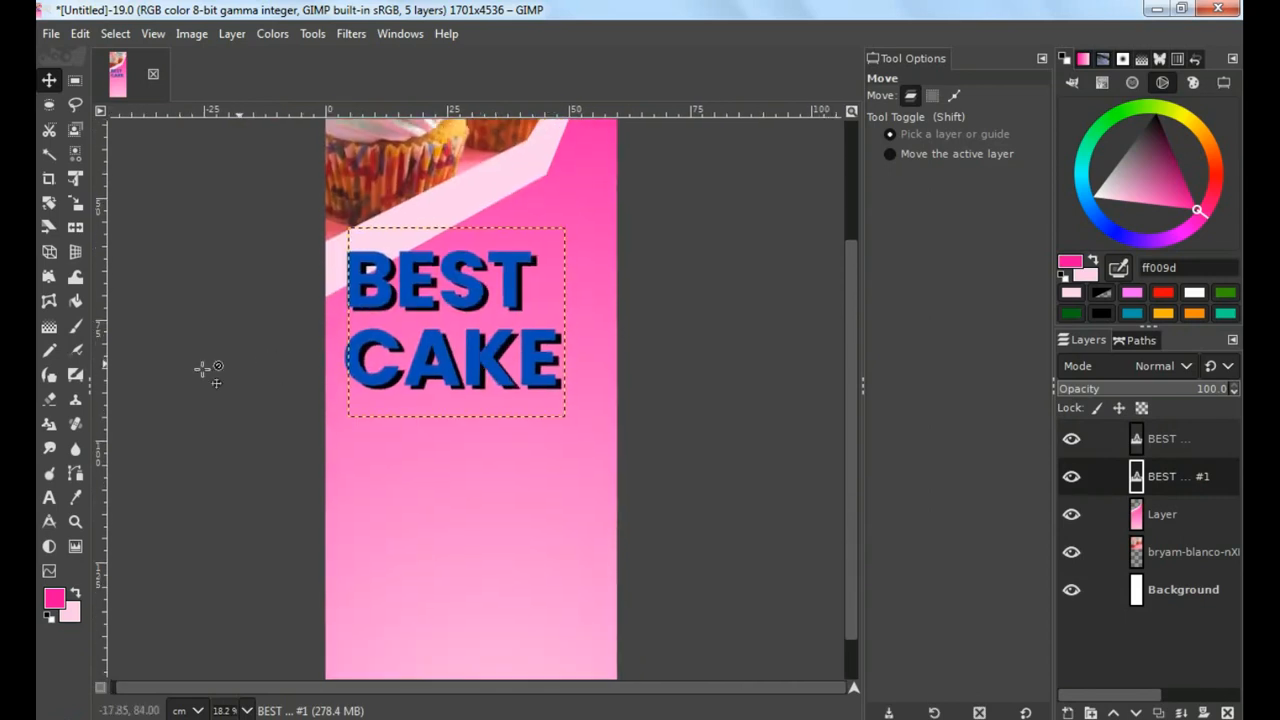
click(49, 498)
click(358, 455)
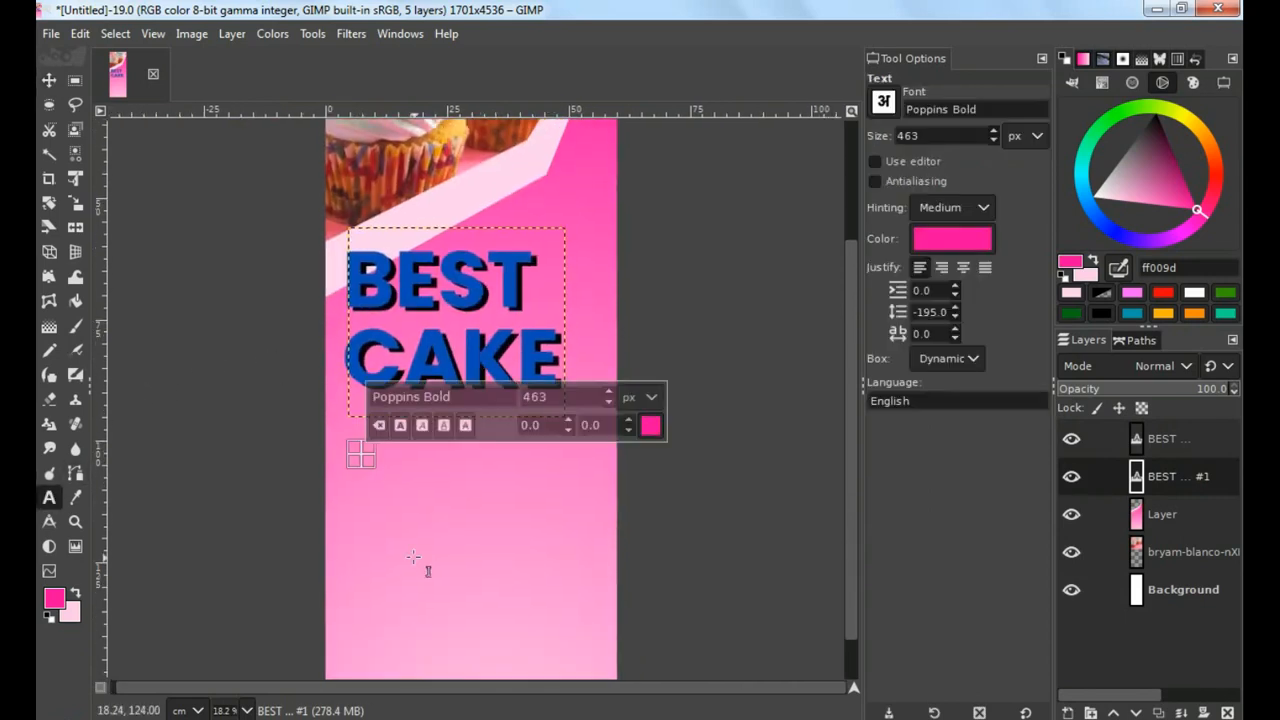
text(Djogja)
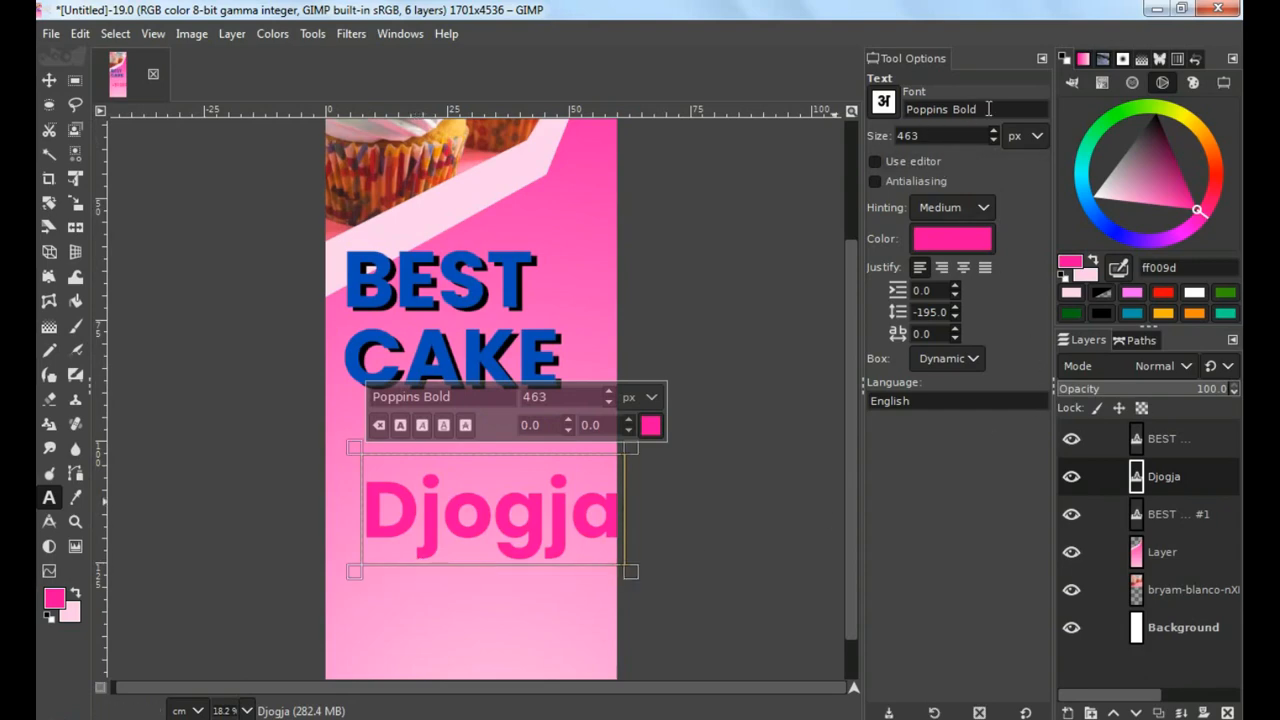
text(de)
click(985, 134)
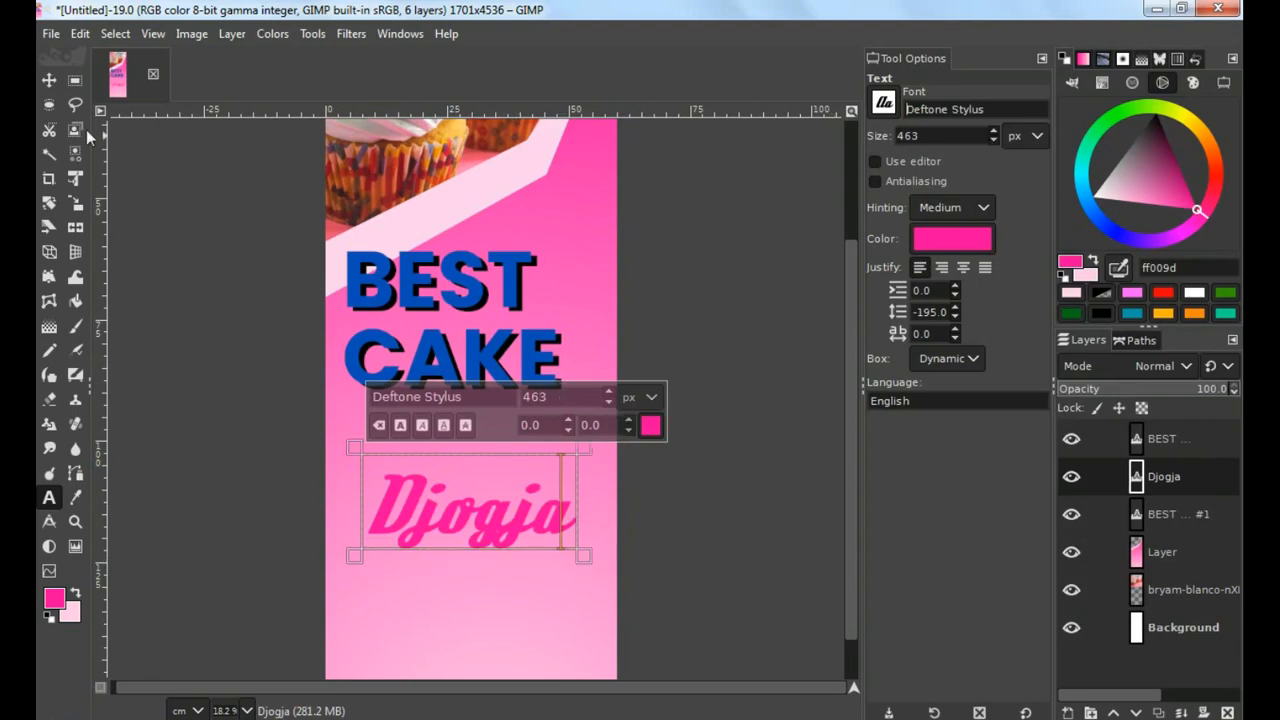
Move the Djogja text up to sit directly beneath the word CAKE
key(m)
scroll(447, 508, up, 1)
drag(447, 508, 450, 390)
scroll(452, 487, down, 1)
scroll(440, 485, up, 1)
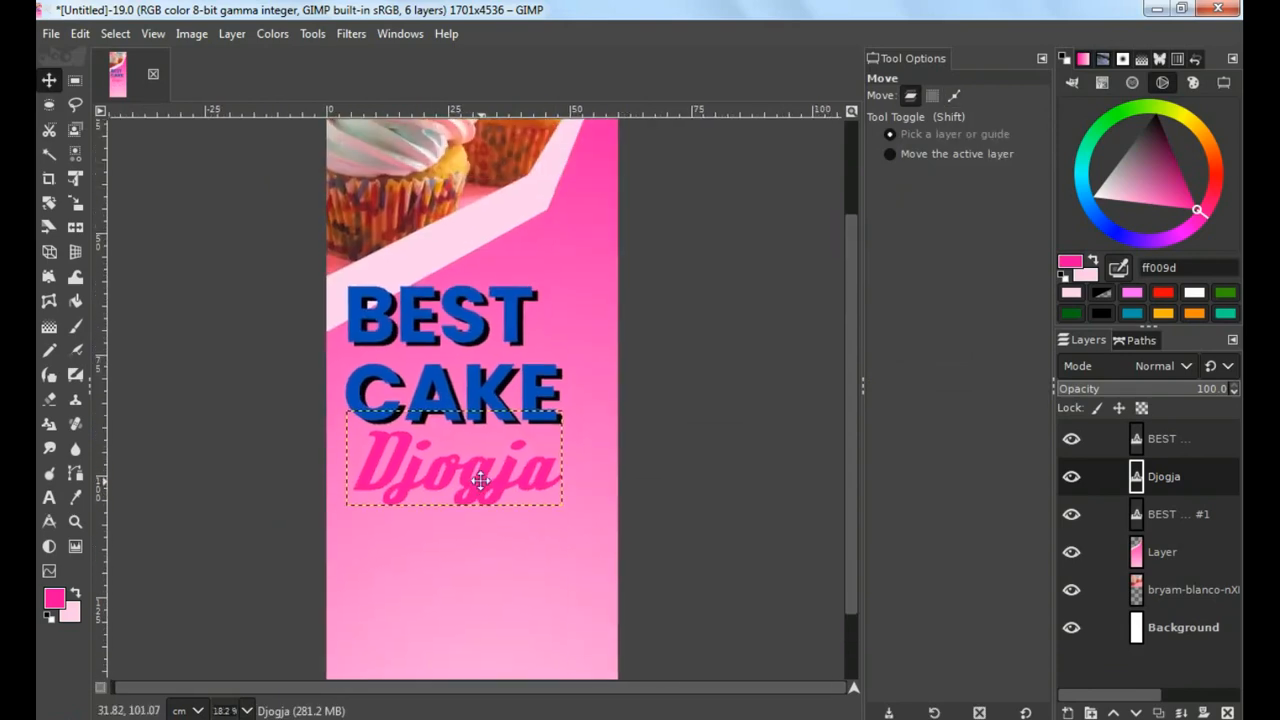
Select all of the Djogja text and set its colour to dark magenta 730047
key(t)
click(424, 480)
key(ctrl+a)
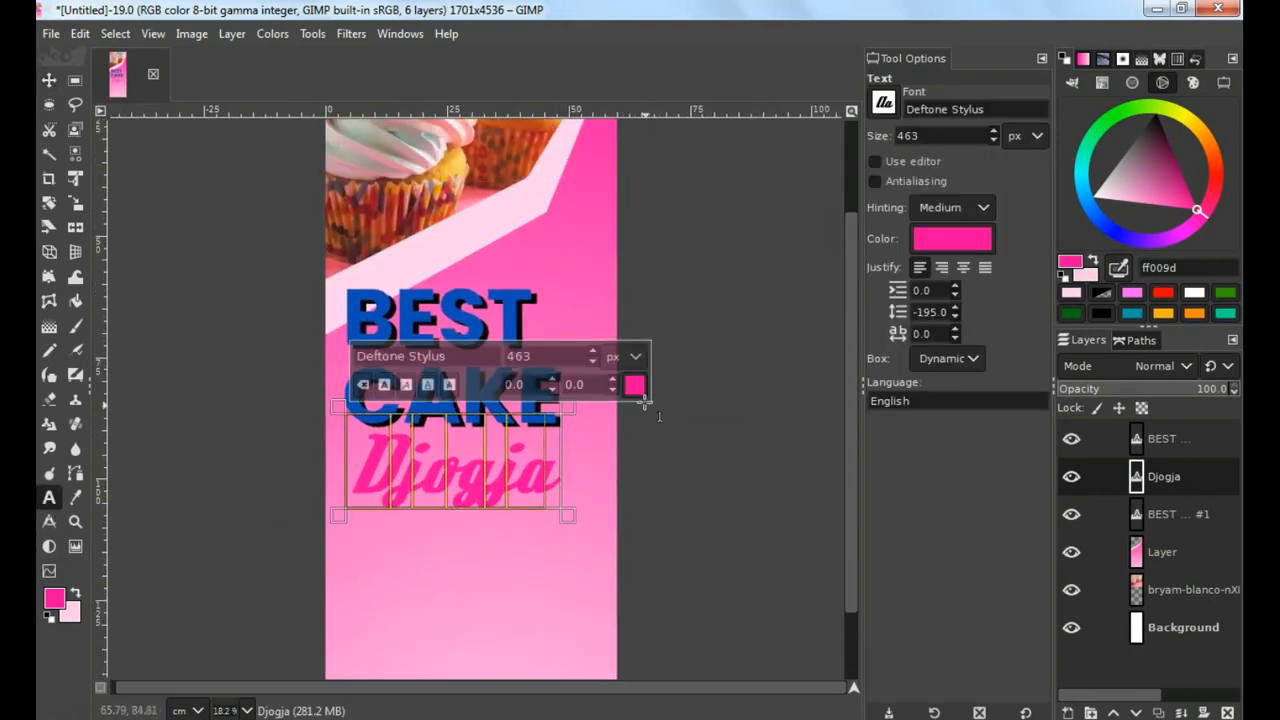
click(634, 384)
drag(736, 240, 940, 184)
click(829, 331)
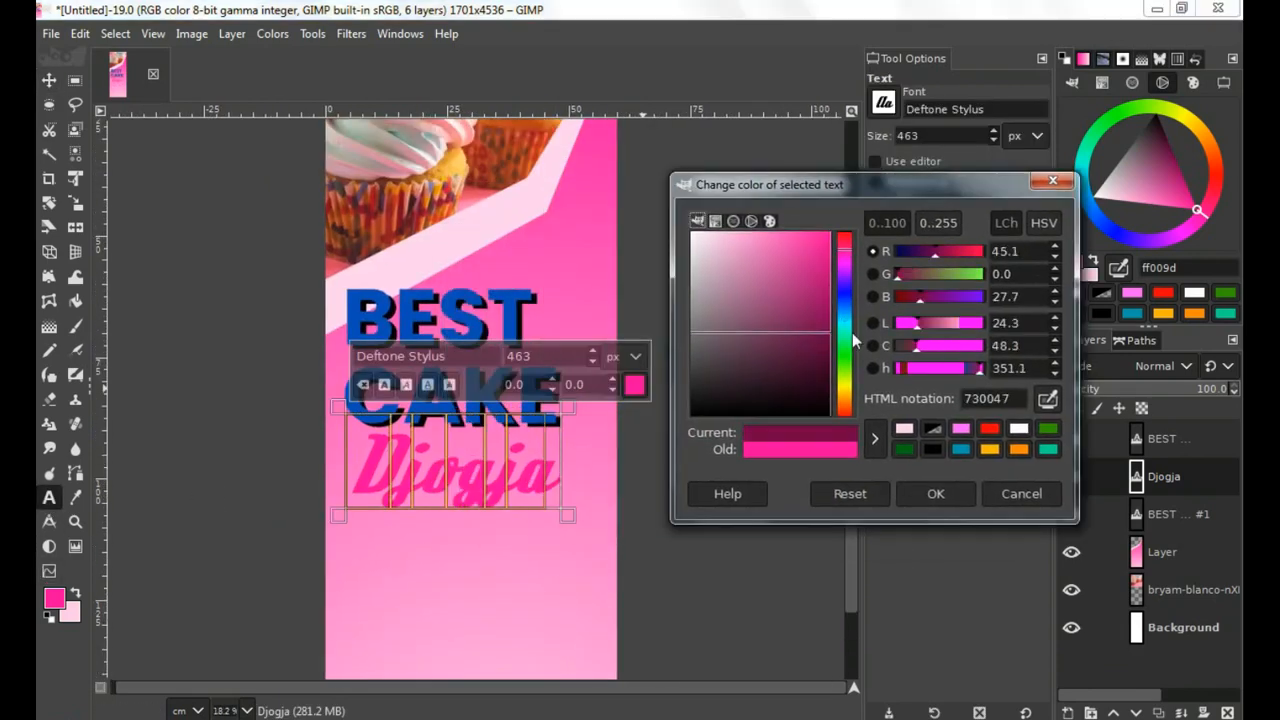
click(932, 493)
Recolour the selected Djogja text to a brighter crimson red
click(633, 385)
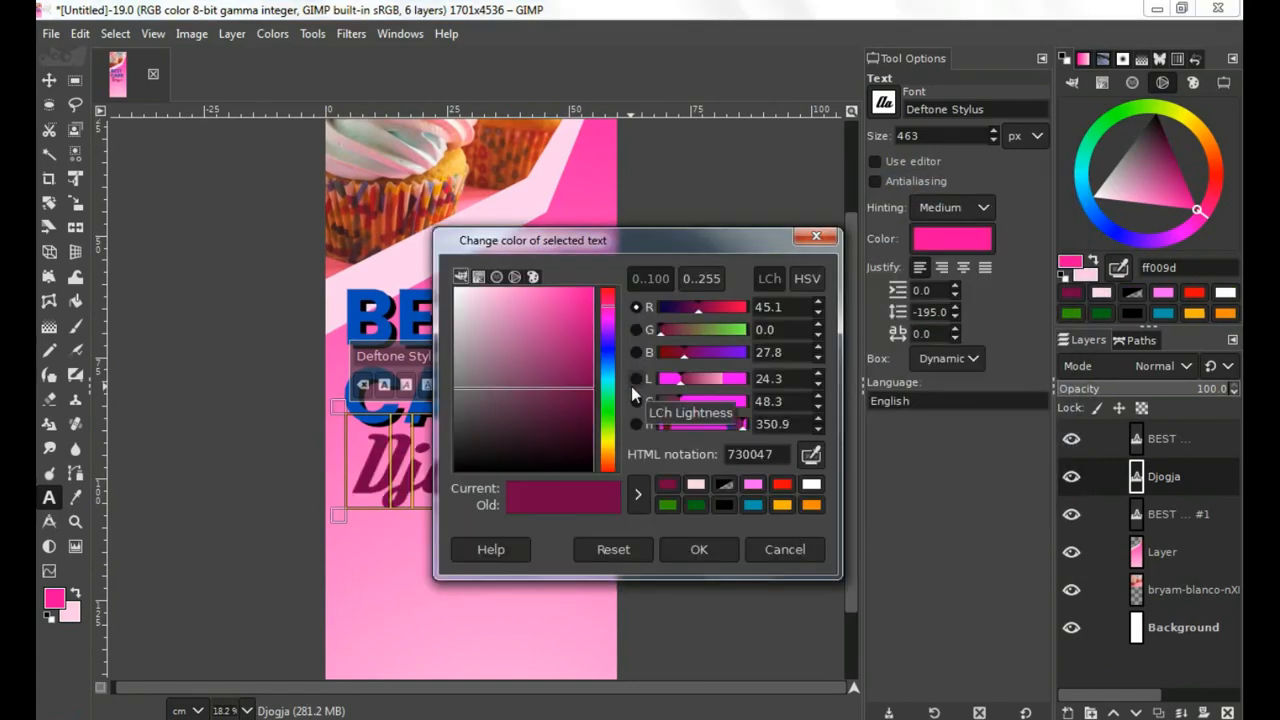
drag(591, 352, 596, 335)
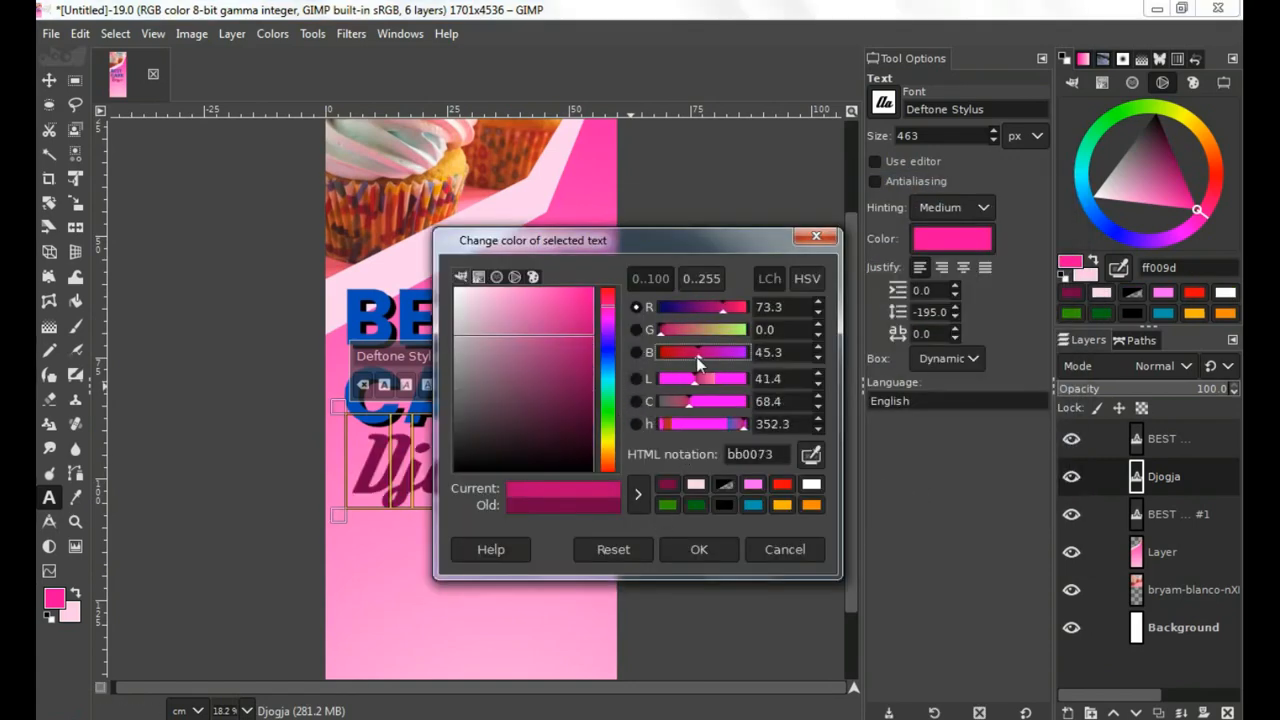
drag(696, 357, 684, 354)
click(699, 549)
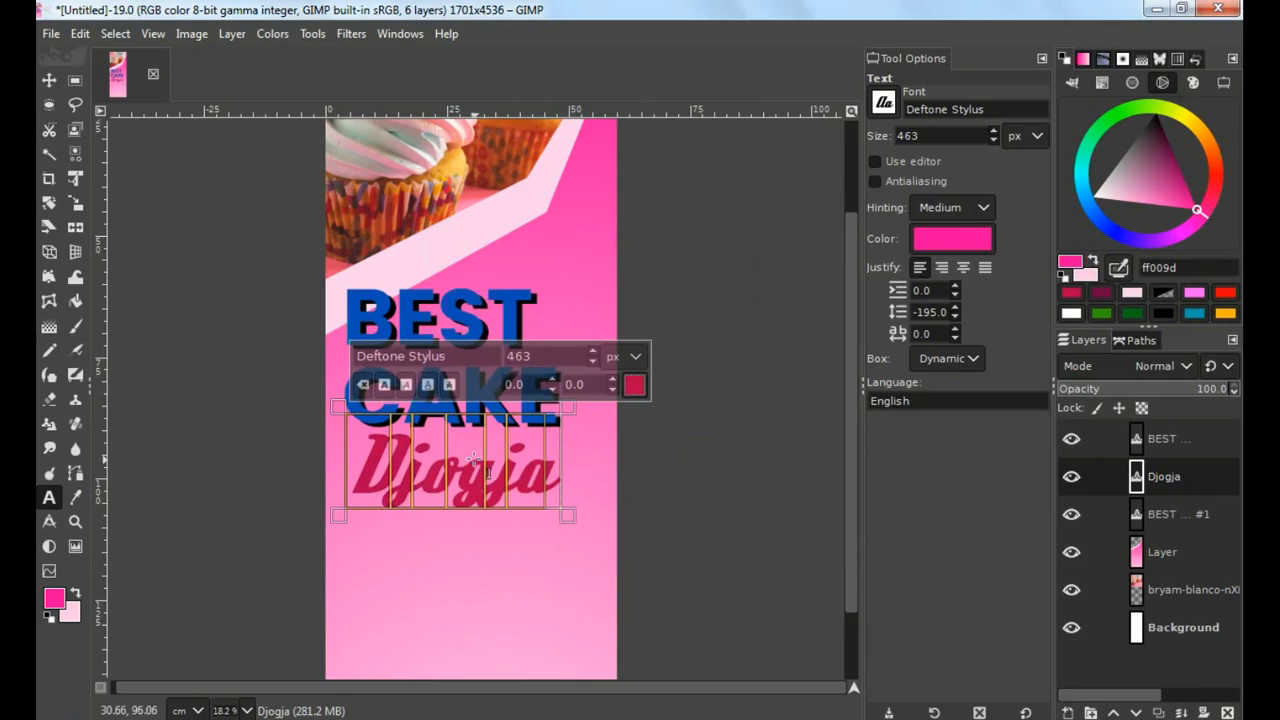
click(49, 80)
scroll(424, 478, up, 1)
drag(457, 467, 485, 358)
key(ctrl+z)
scroll(459, 470, down, 1)
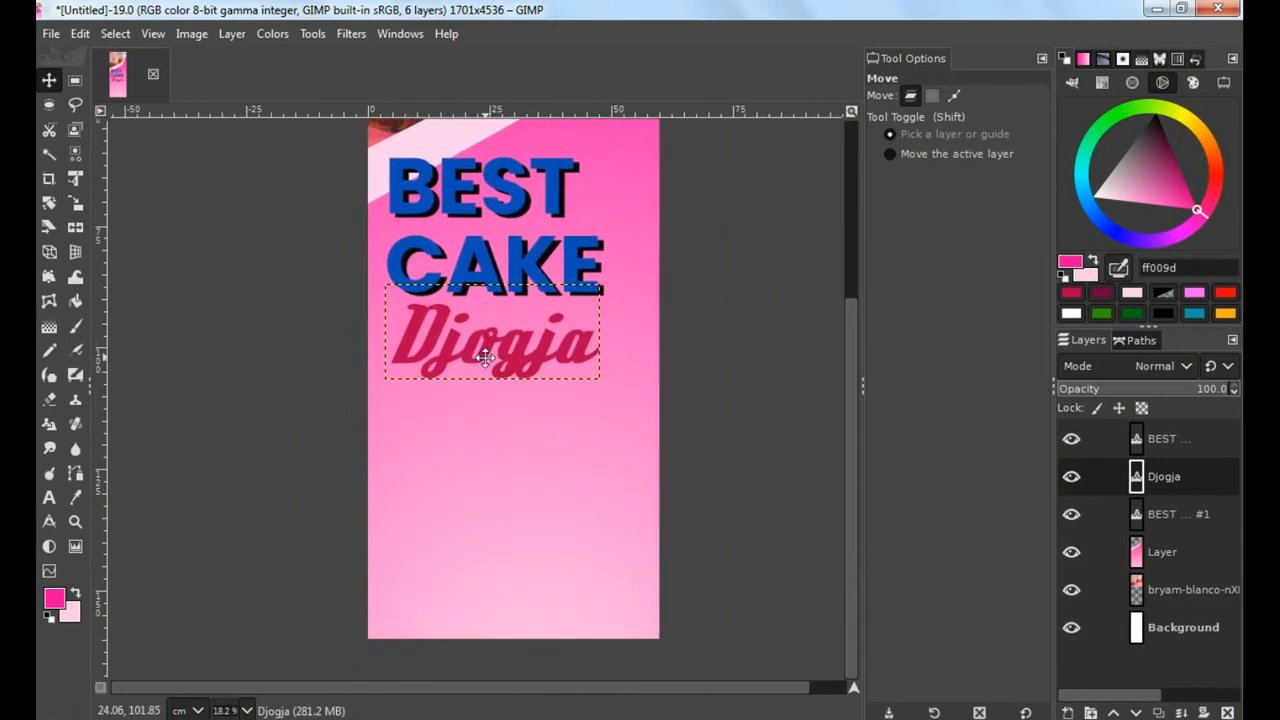
Add the text "PRE ORDER" below Djogja in the Poppins Bold font at 233 px
click(49, 497)
click(424, 451)
click(427, 455)
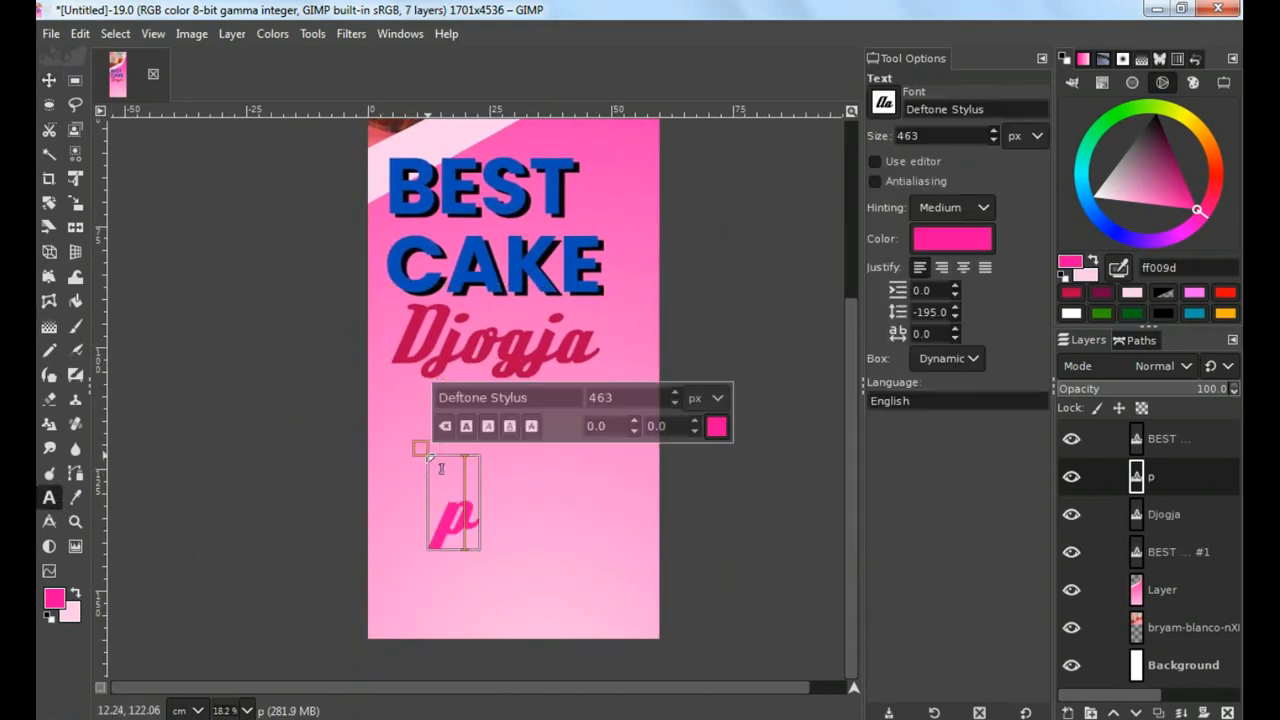
text(PRE)
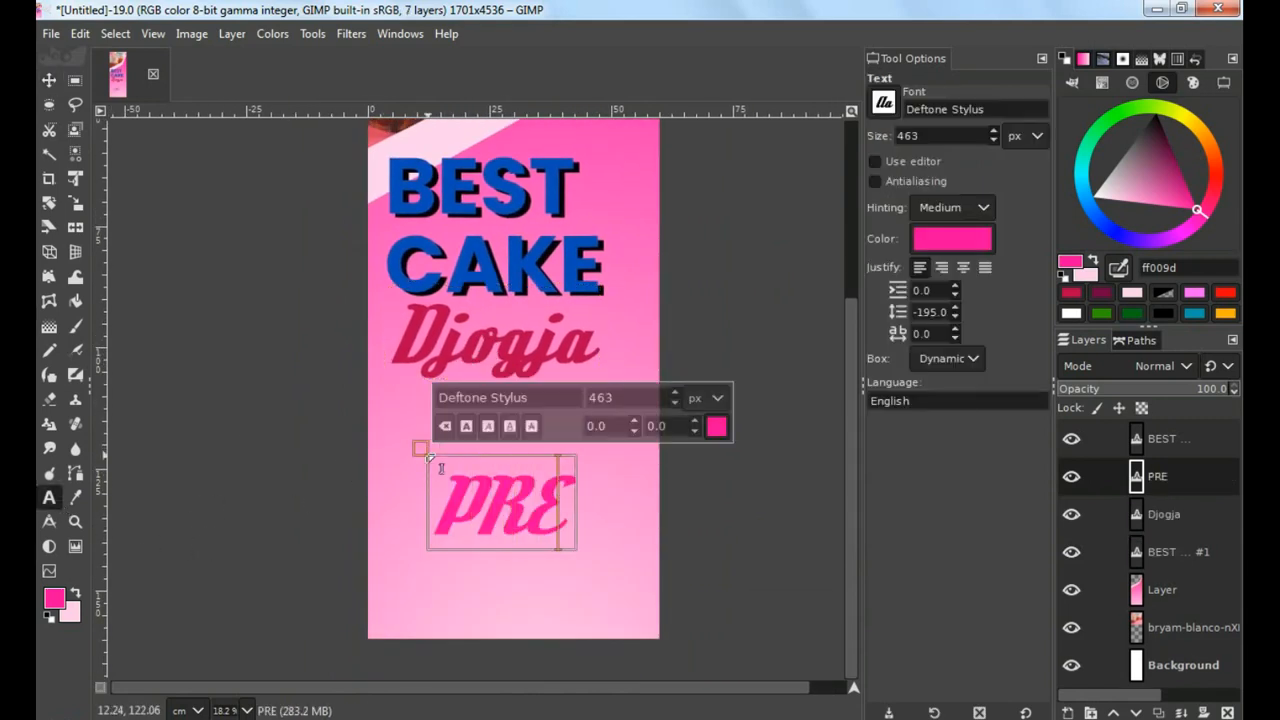
text( ORDER)
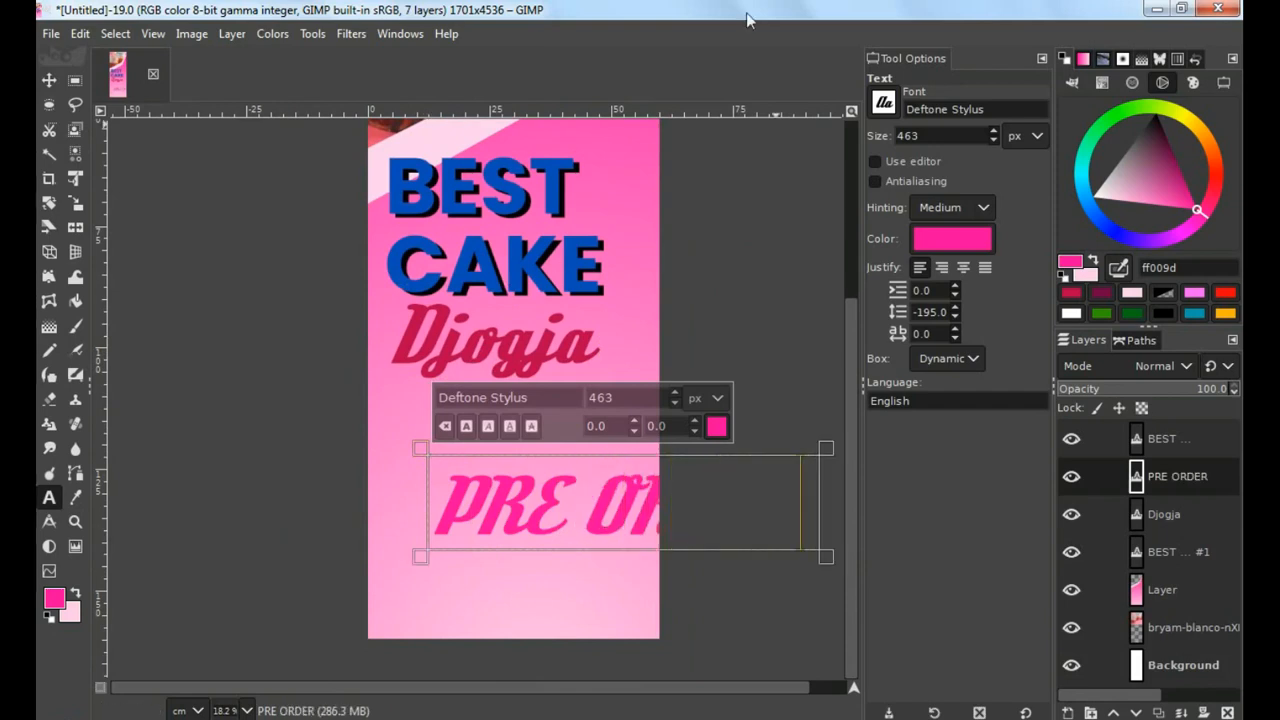
text(POP)
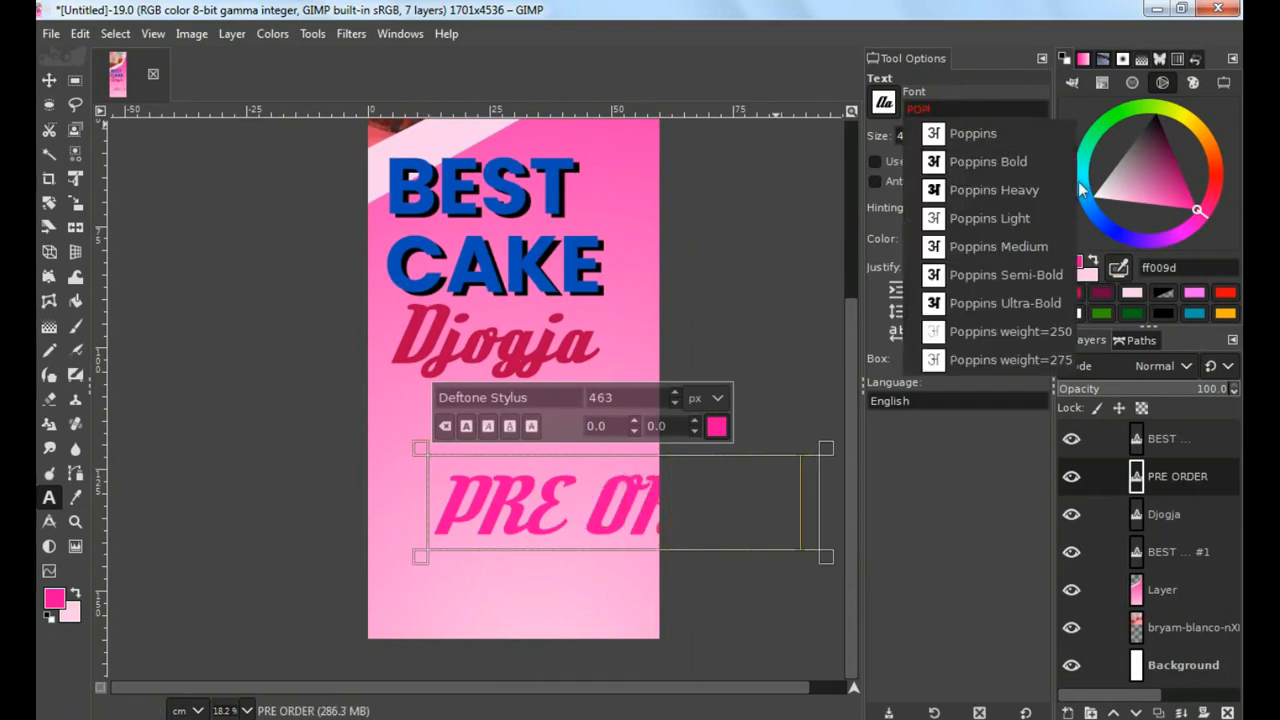
click(1009, 161)
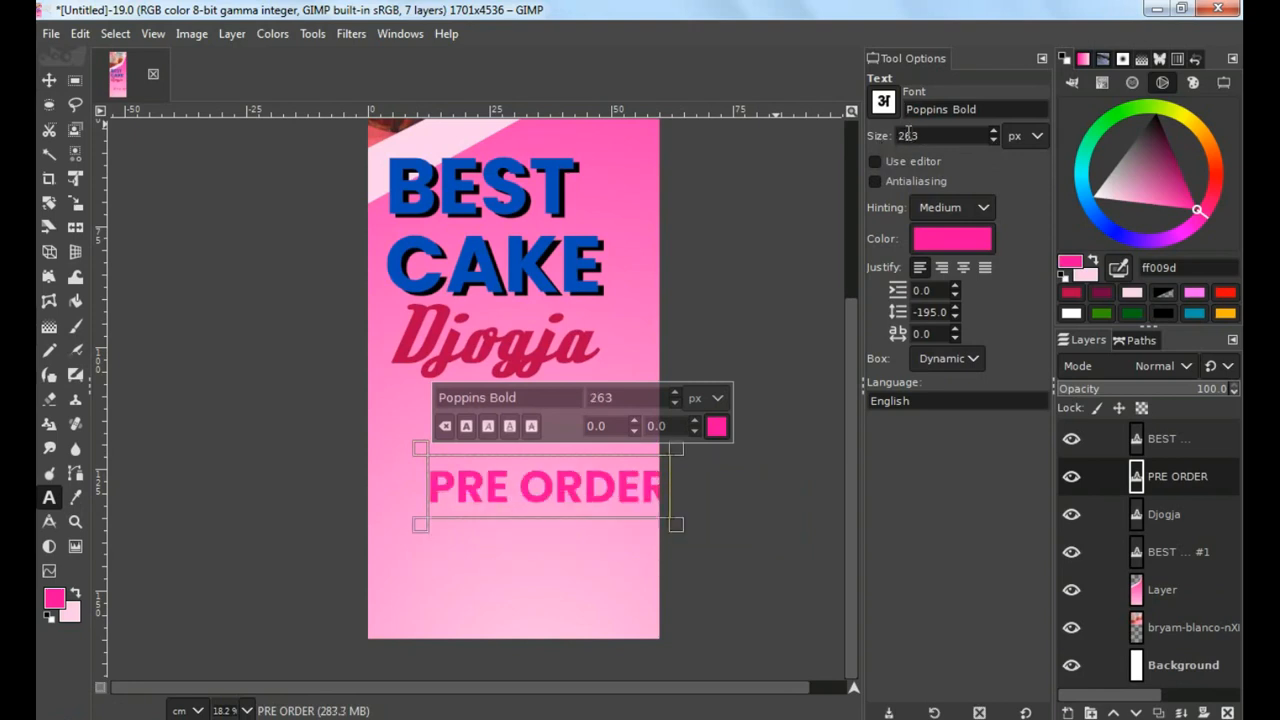
key(Return)
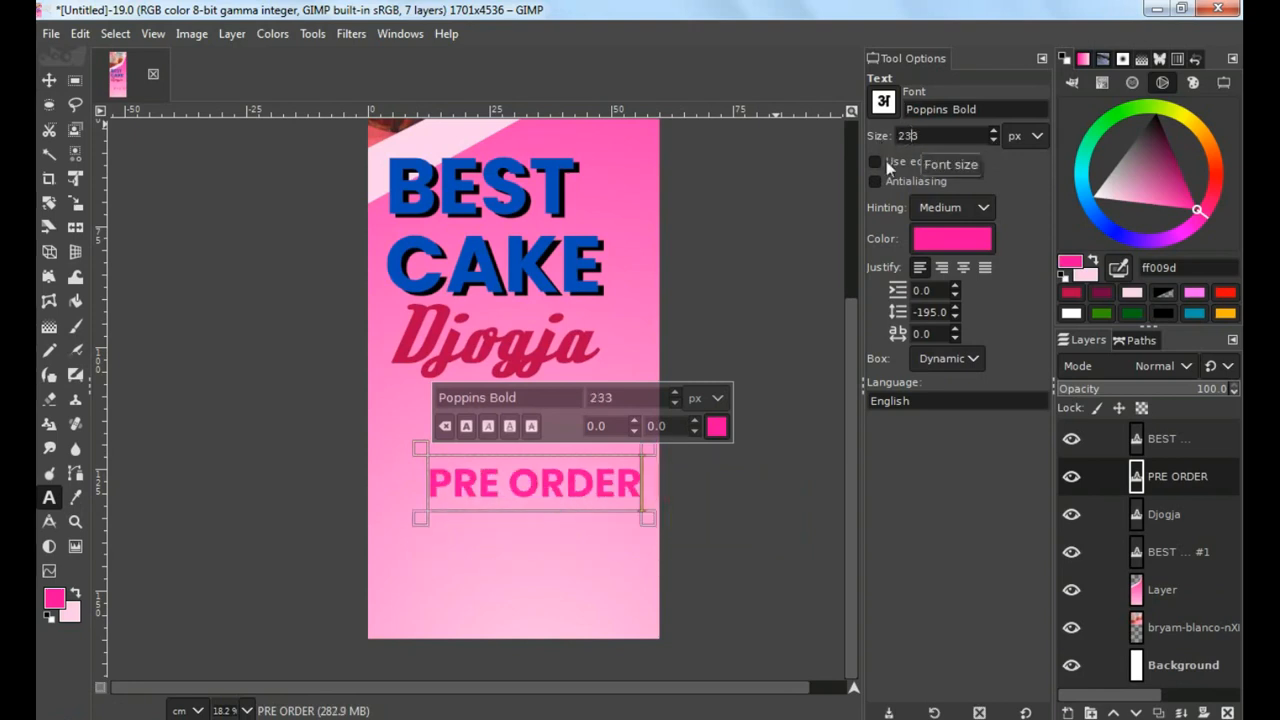
Set the PRE ORDER text's colour to black and move it up directly beneath Djogja
click(951, 238)
click(1073, 357)
click(1037, 398)
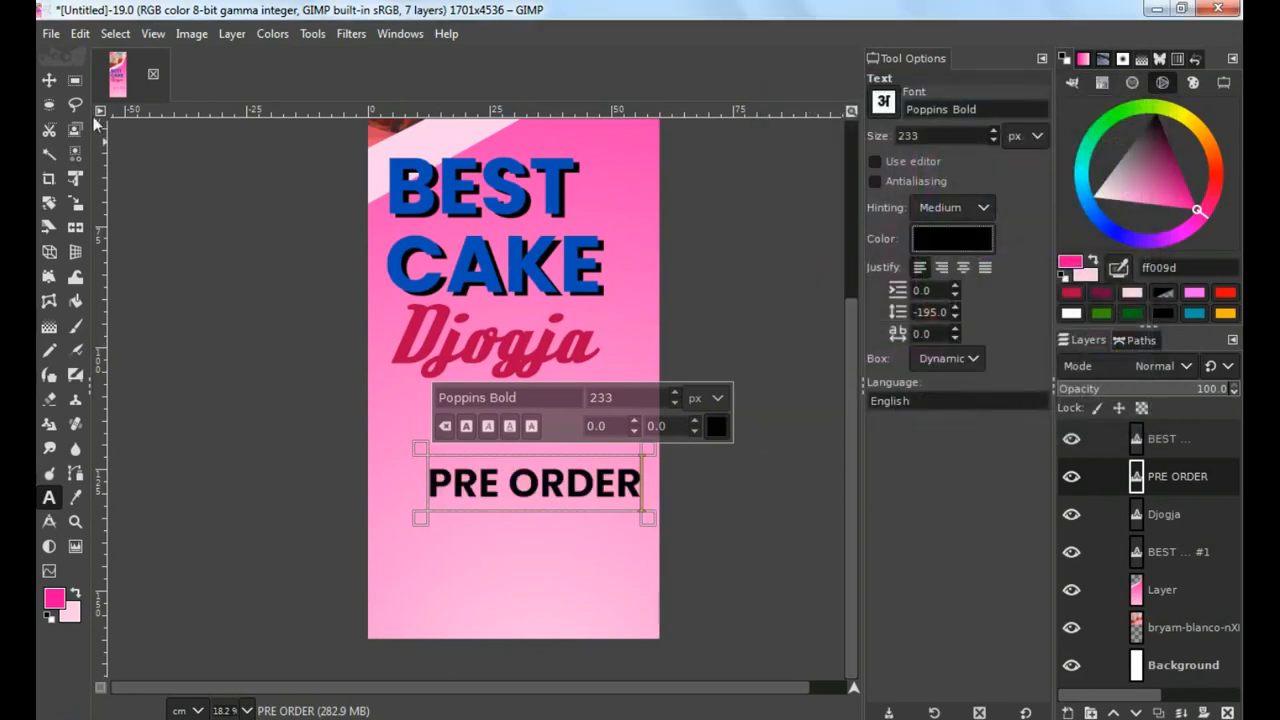
key(m)
scroll(511, 470, up, 1)
drag(538, 476, 503, 398)
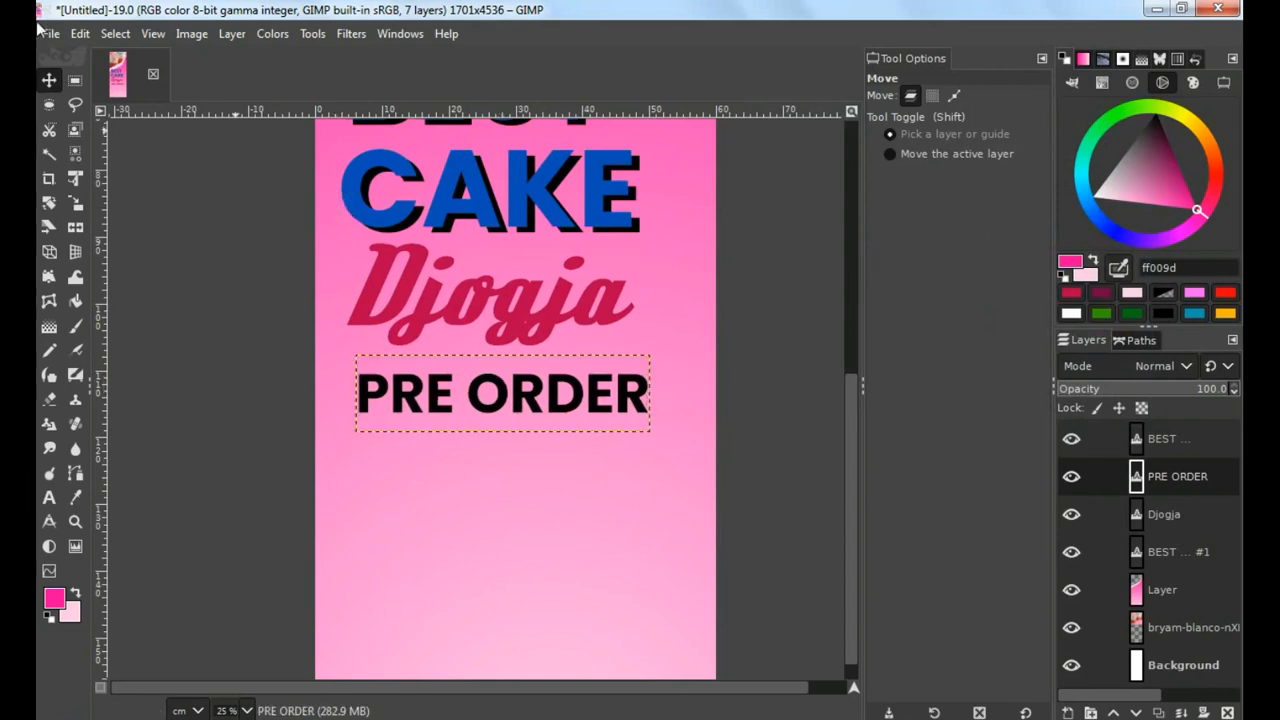
Import WA LOGO.png from the BAHAN TUTOR folder as a new layer
click(50, 33)
click(102, 132)
drag(764, 311, 780, 448)
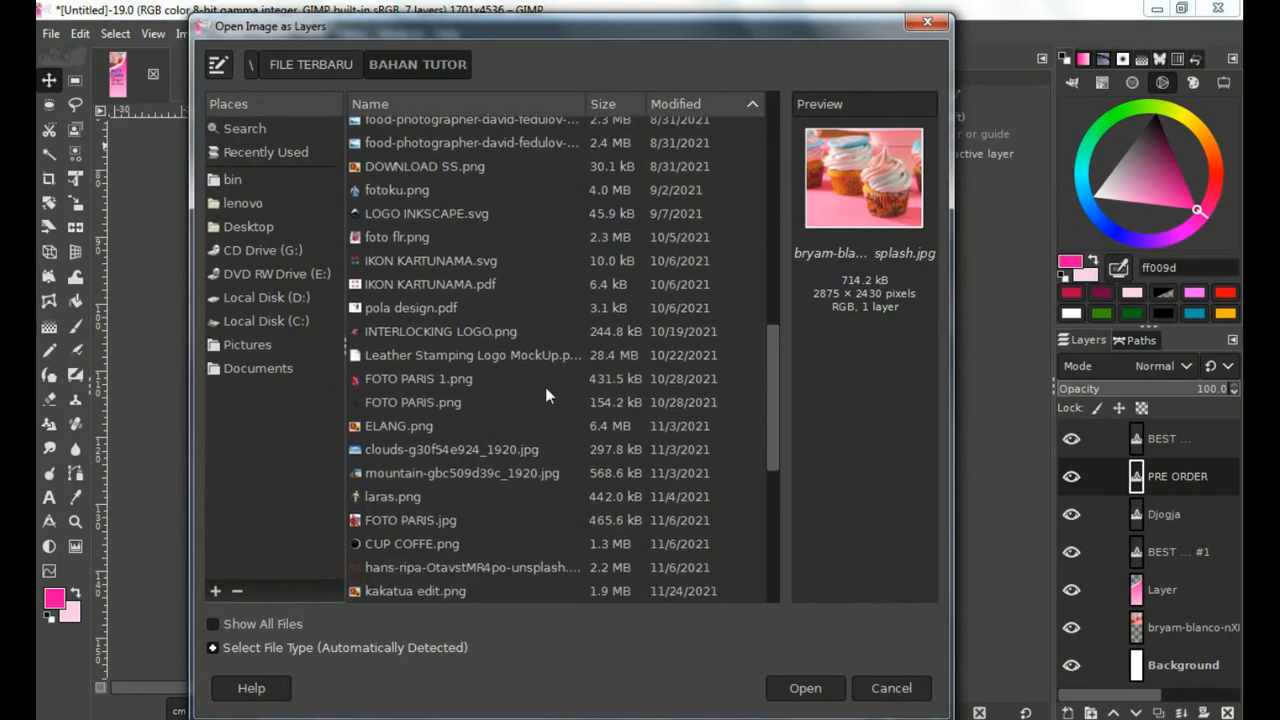
click(542, 384)
text(W)
click(415, 362)
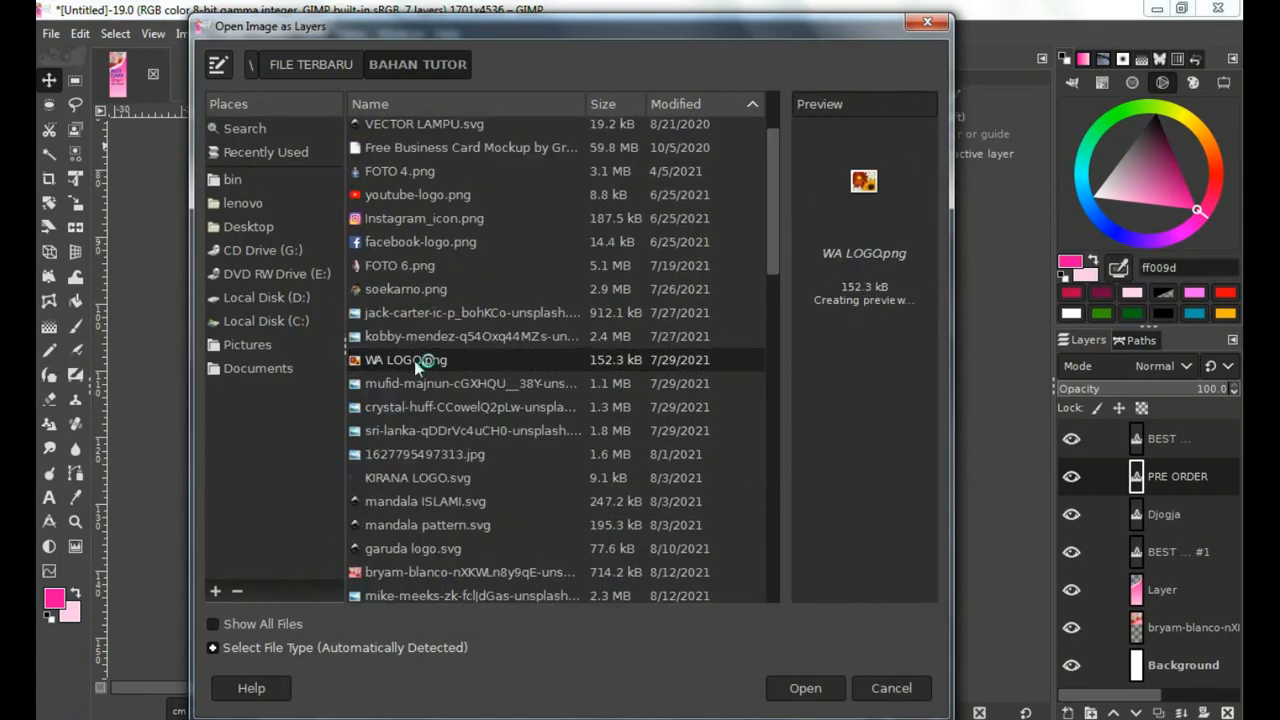
click(806, 688)
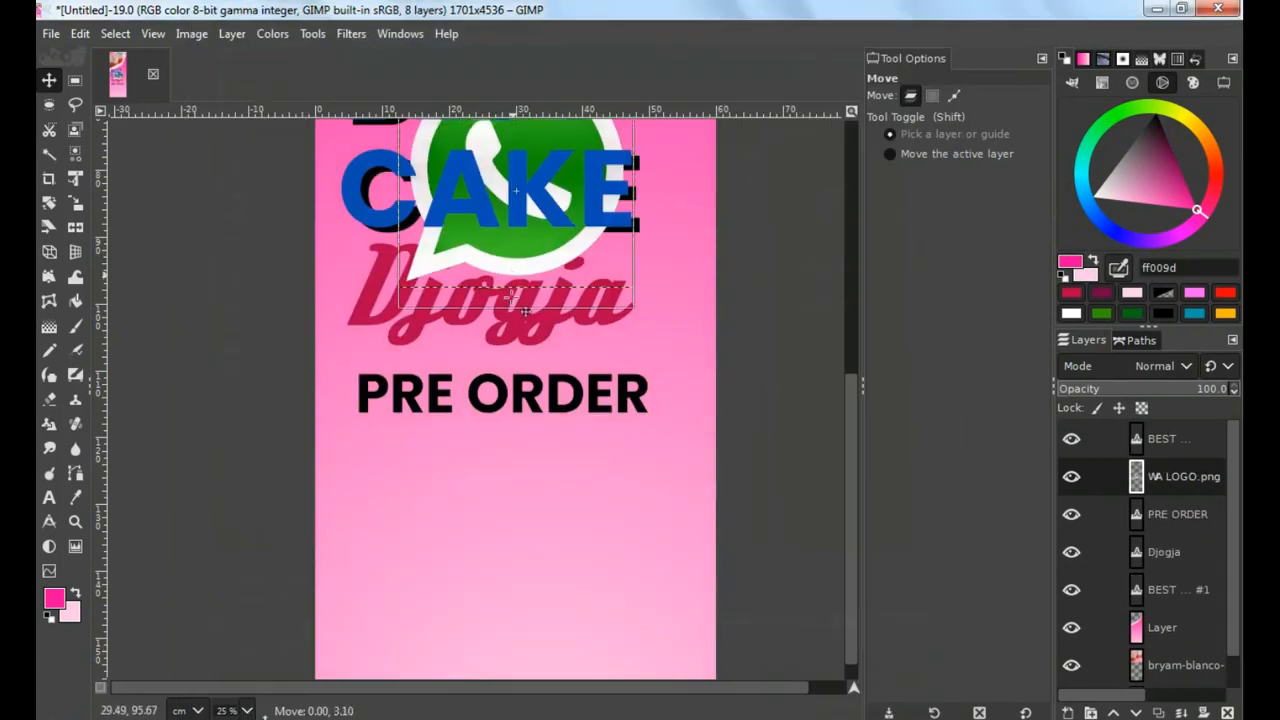
Scale the WhatsApp logo down to about 117 × 117 pixels and place it just below the start of PRE ORDER
drag(511, 253, 484, 561)
click(75, 203)
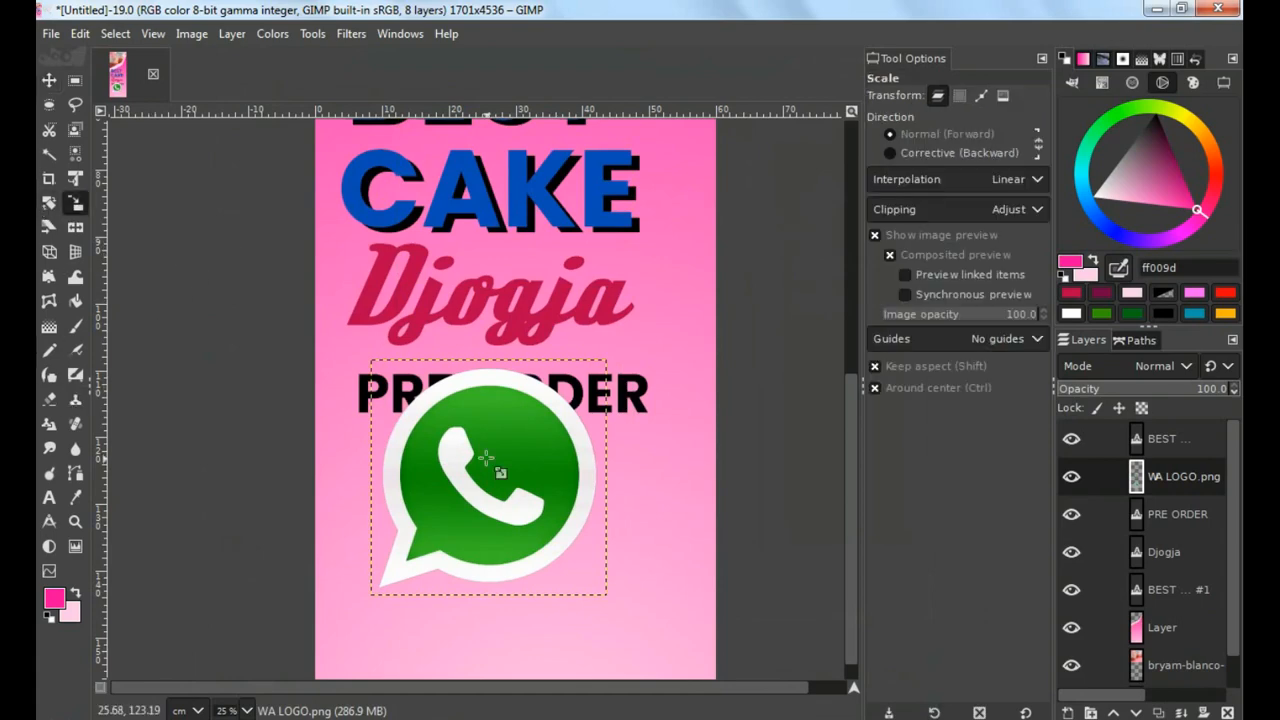
click(488, 460)
drag(606, 596, 386, 450)
scroll(386, 449, up, 3)
drag(445, 528, 400, 480)
drag(352, 425, 352, 439)
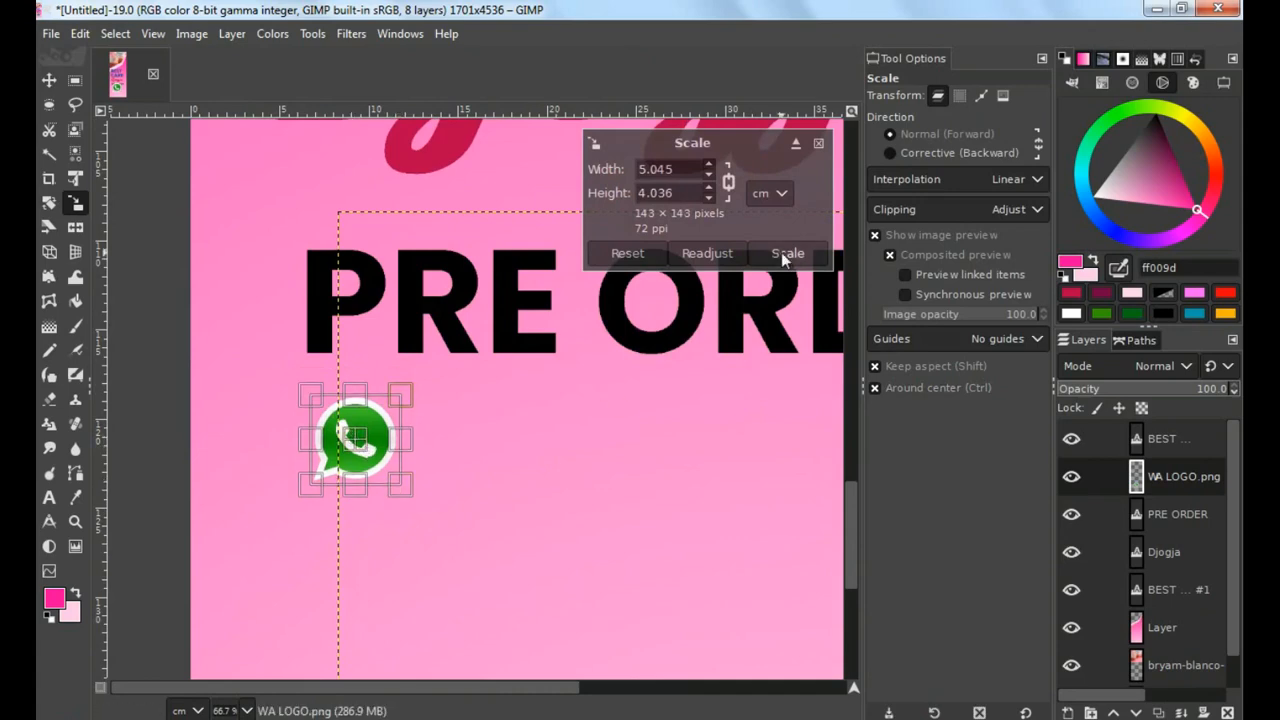
mouse_move(400, 482)
mouse_down()
mouse_move(414, 491)
mouse_move(394, 479)
mouse_up()
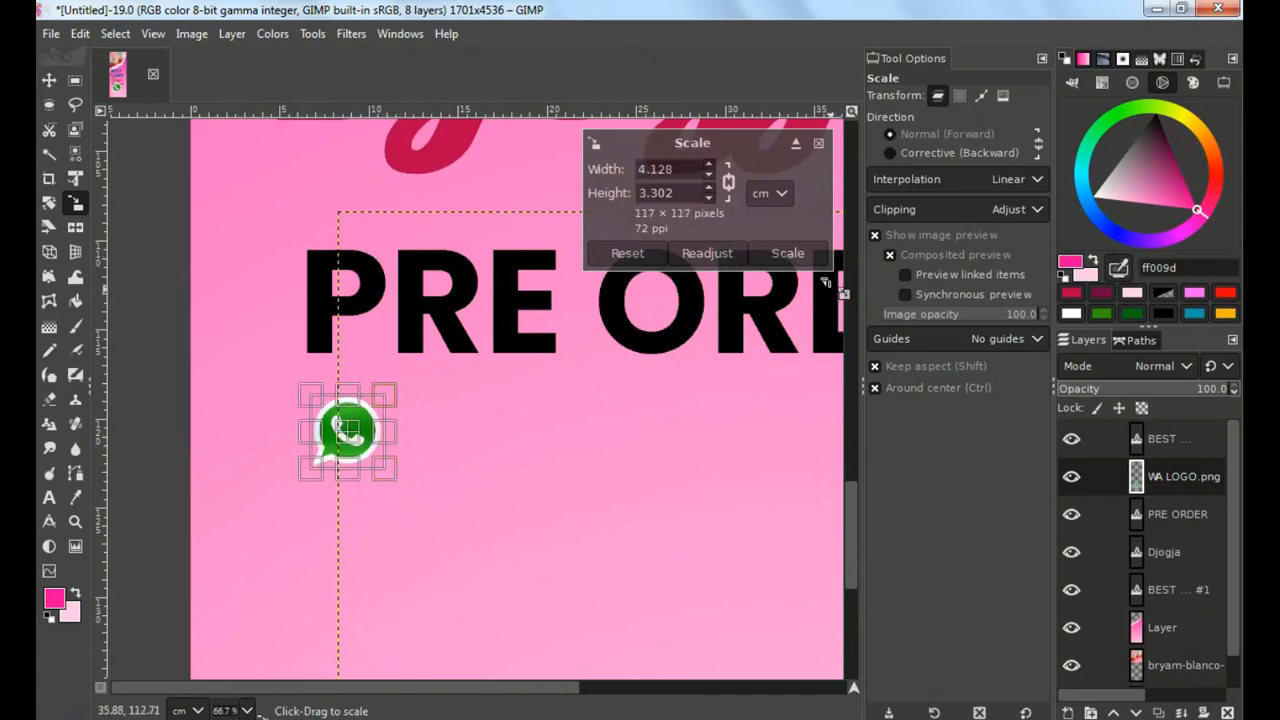
key(Return)
Add the placeholder phone number as text to the right of the WhatsApp logo at 133 px
click(49, 497)
click(428, 430)
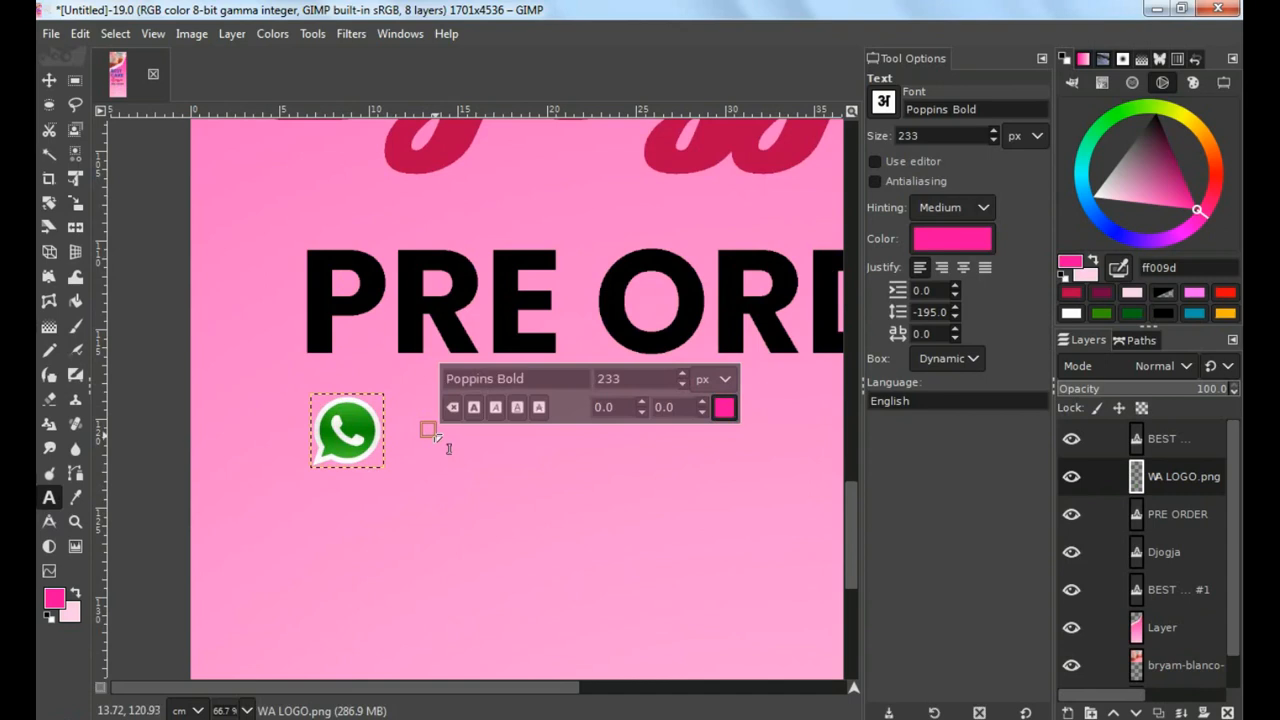
text(08)
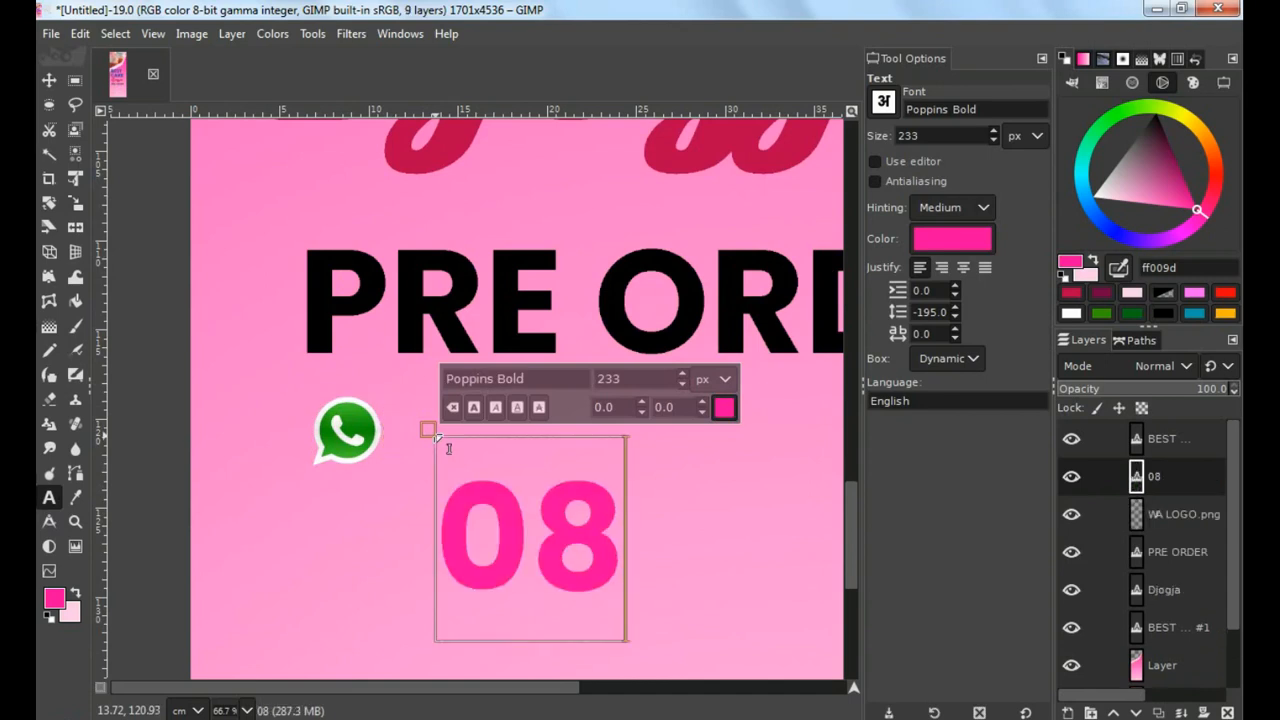
text(00 0000 0000)
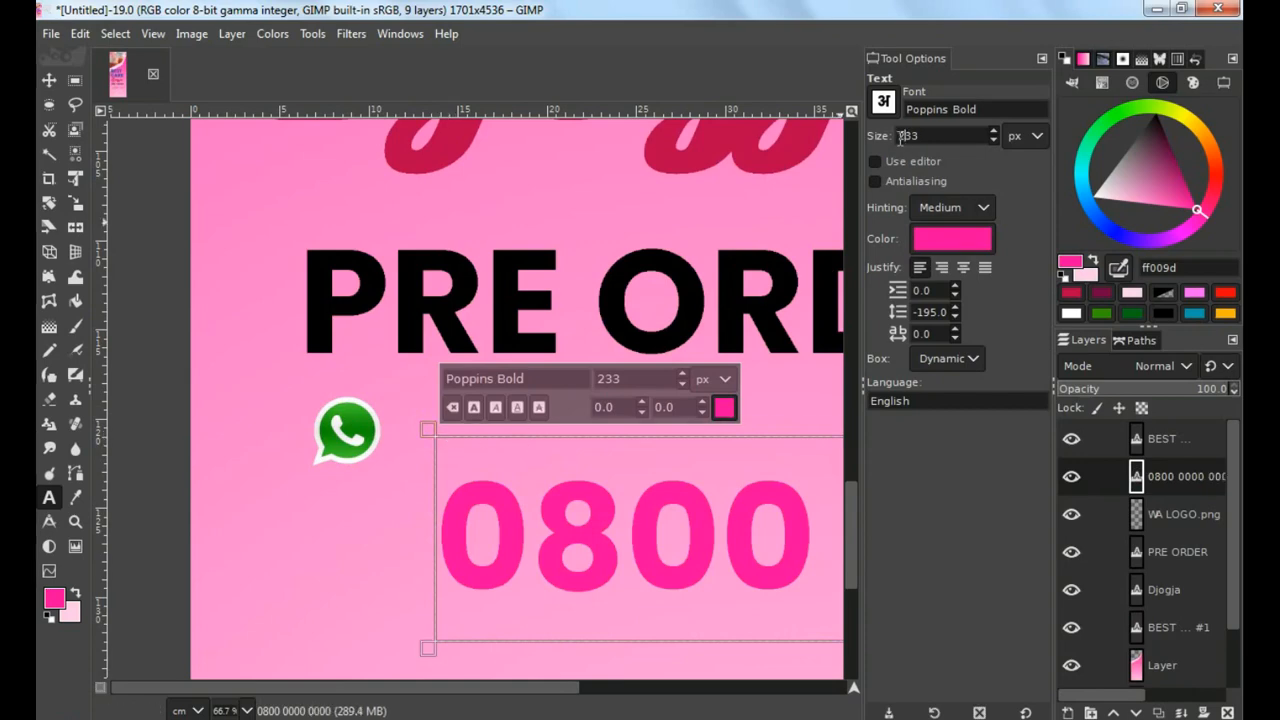
text(1)
key(Return)
Change the phone number text to black Poppins Medium and move it up level with the WhatsApp logo, close beside it
scroll(643, 488, down, 2)
scroll(643, 483, down, 2)
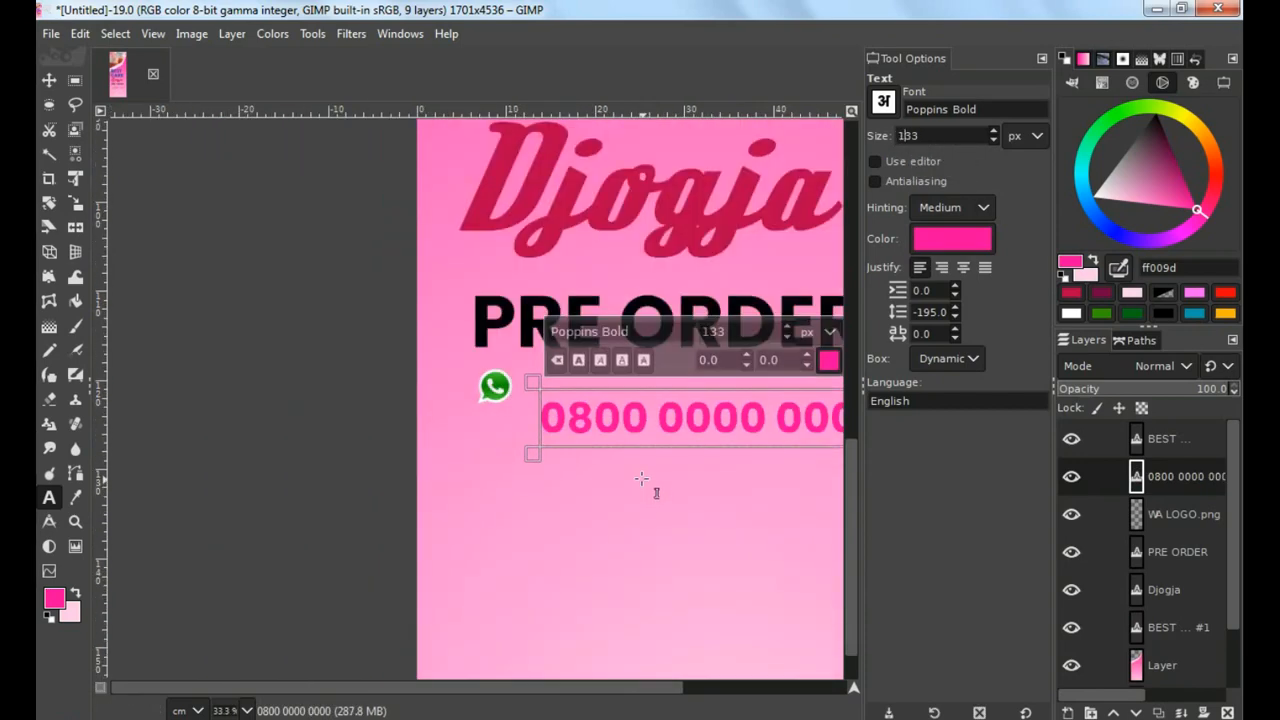
drag(662, 443, 372, 476)
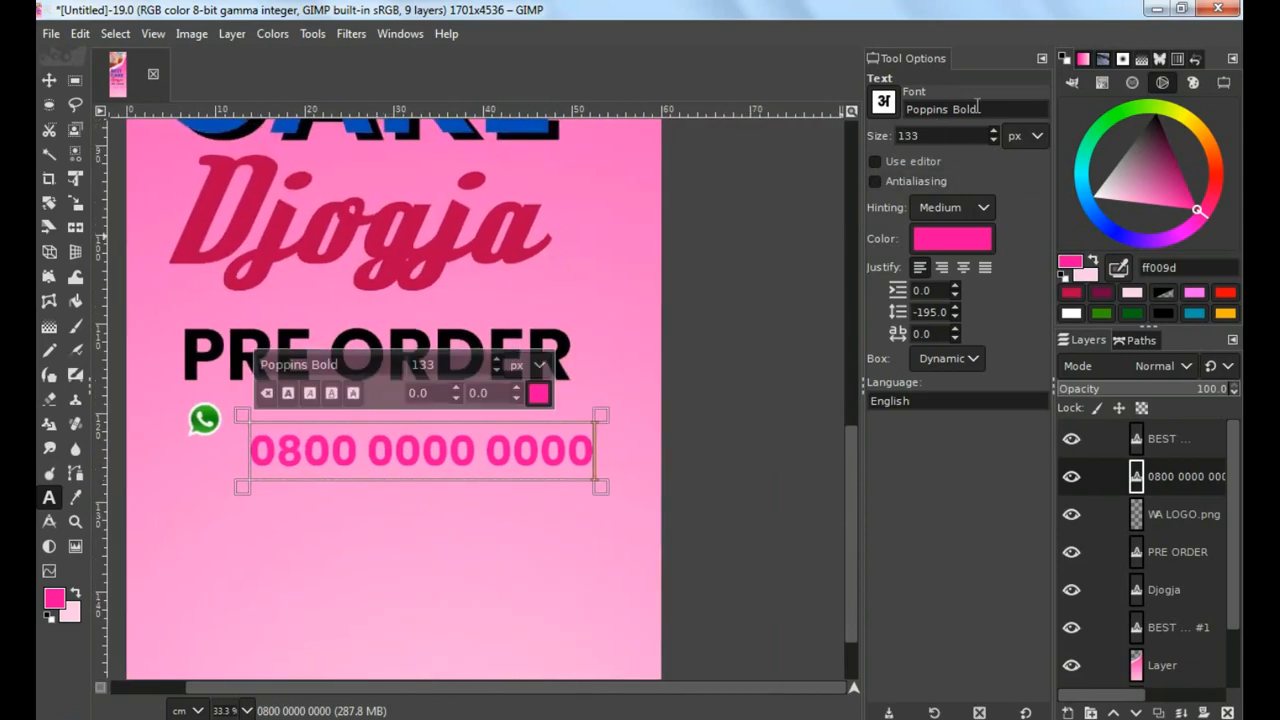
key(BackSpace)
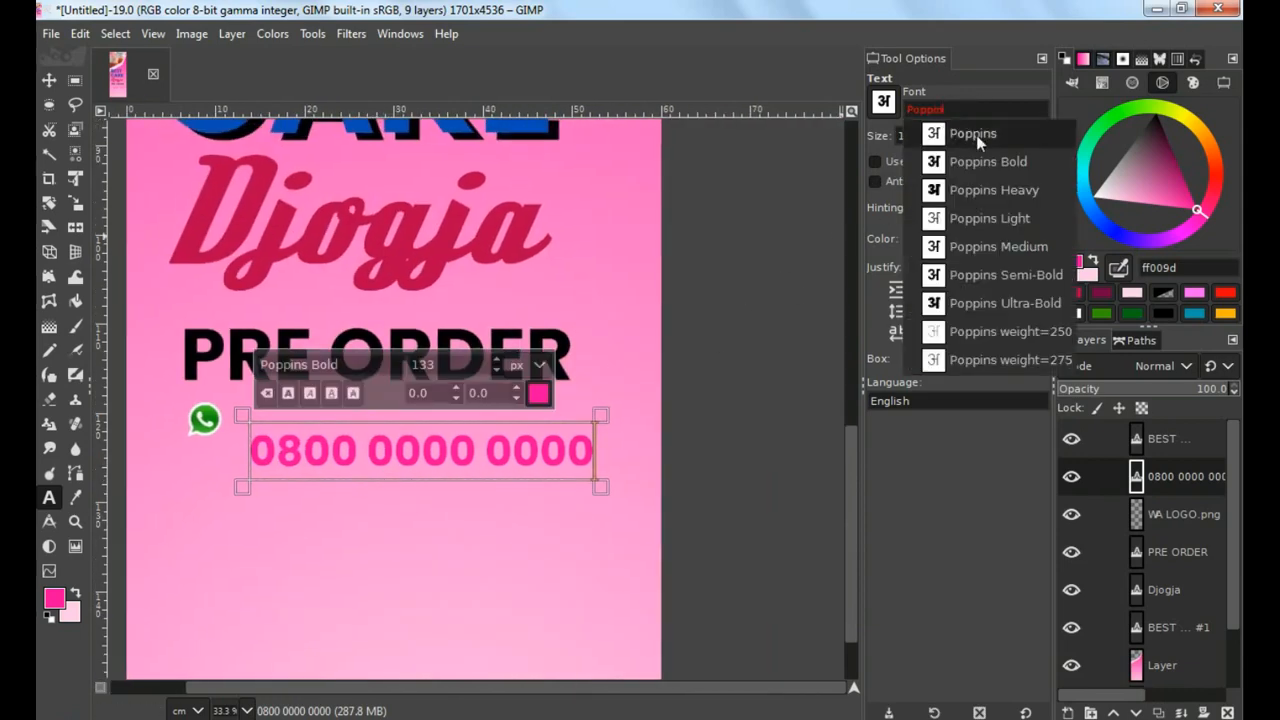
click(975, 194)
click(978, 236)
drag(884, 301, 955, 326)
click(1051, 403)
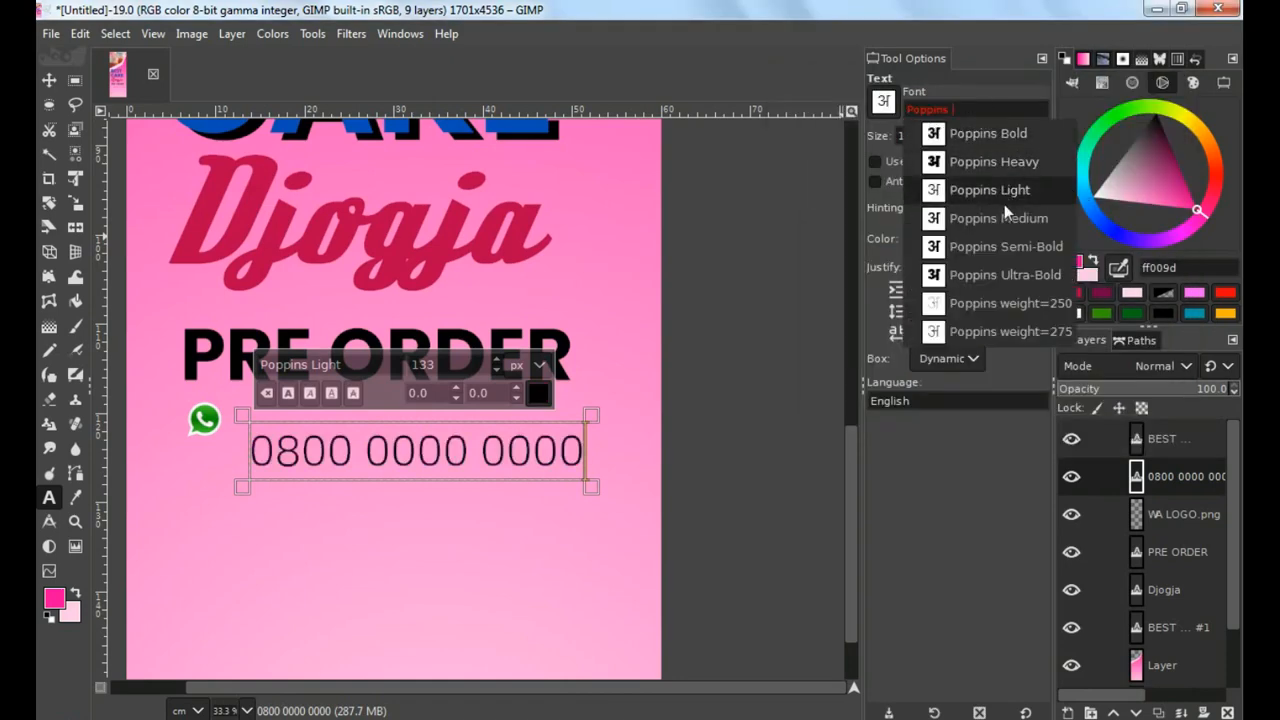
click(1004, 215)
click(52, 80)
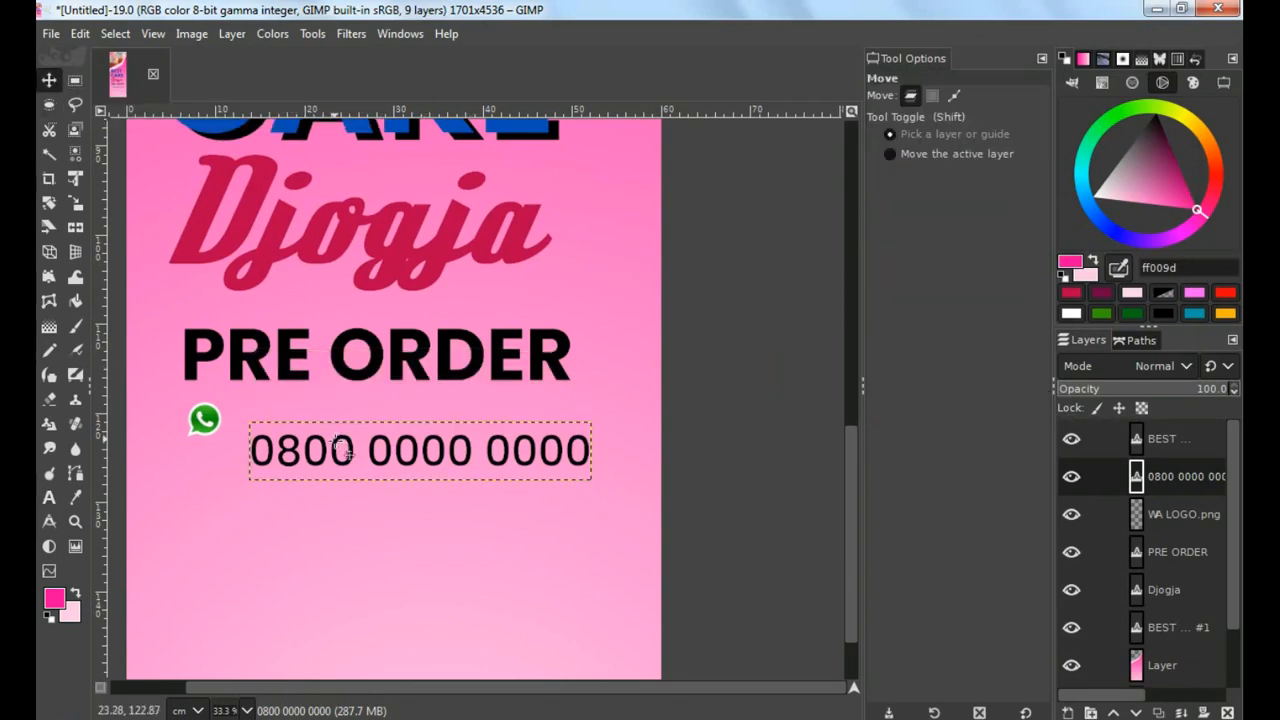
drag(344, 440, 434, 356)
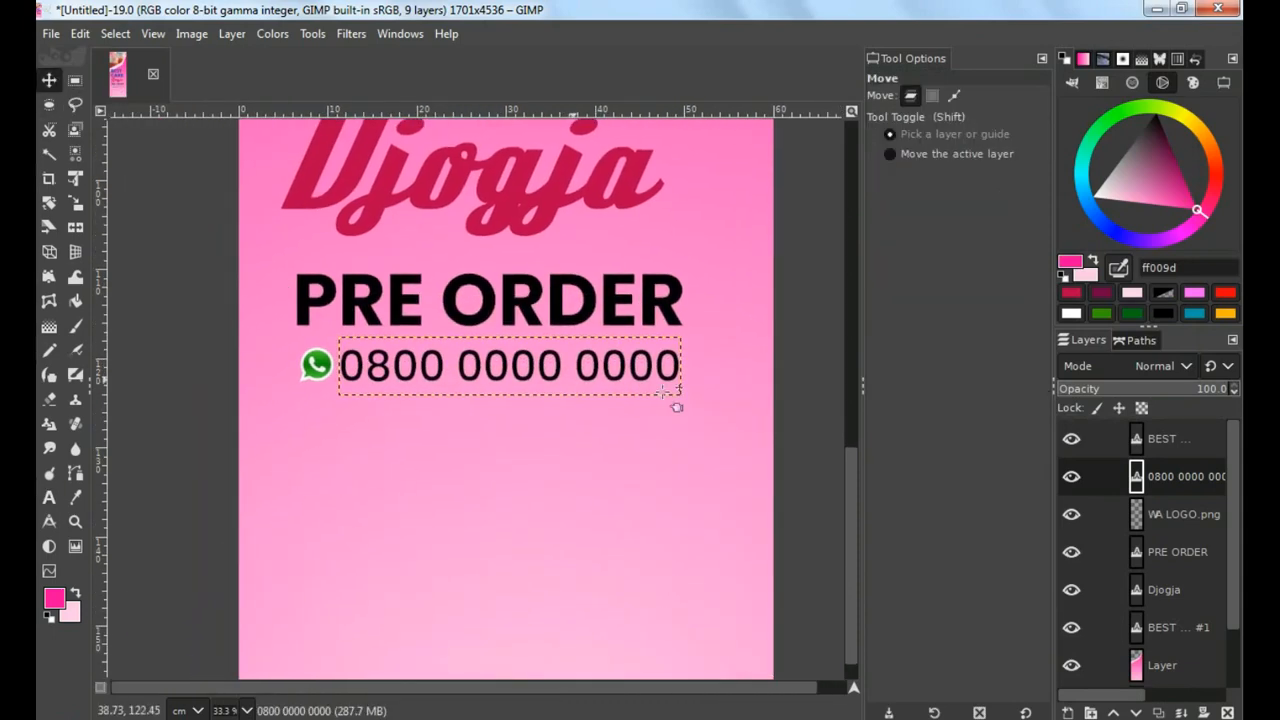
Create a new transparent layer above the topmost BEST CAKE text layer
click(1090, 630)
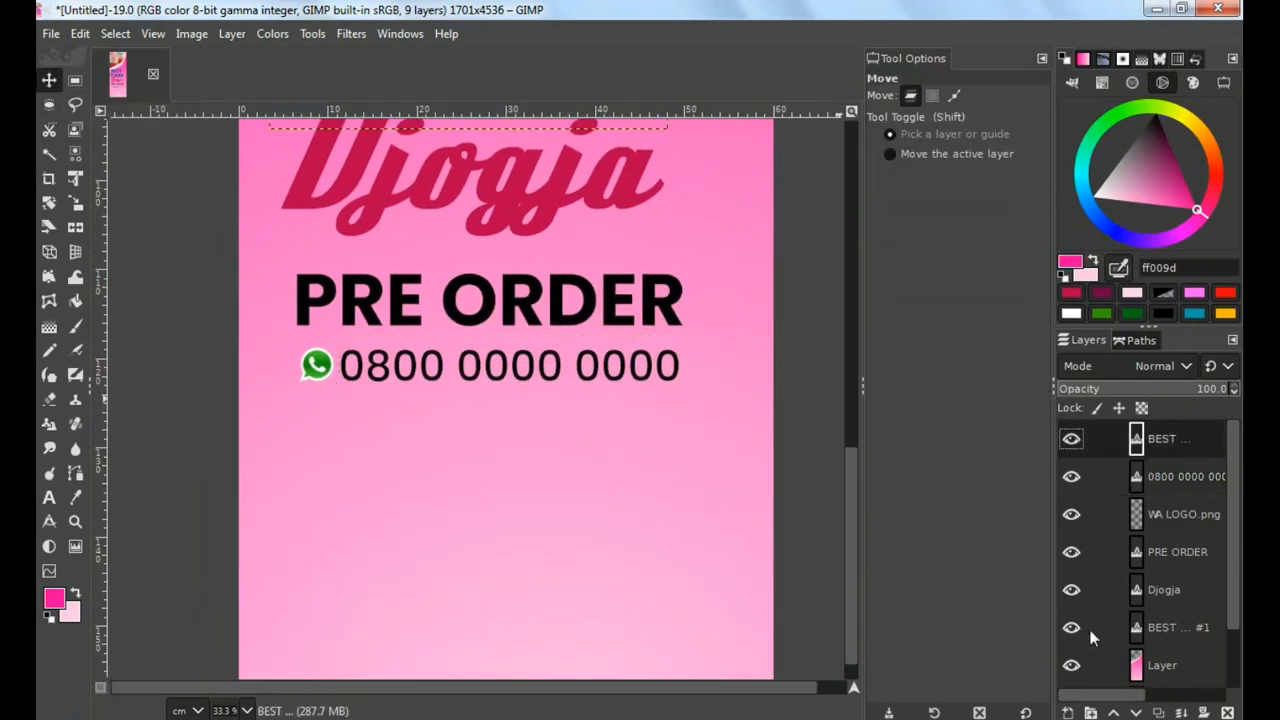
click(1067, 712)
click(1100, 697)
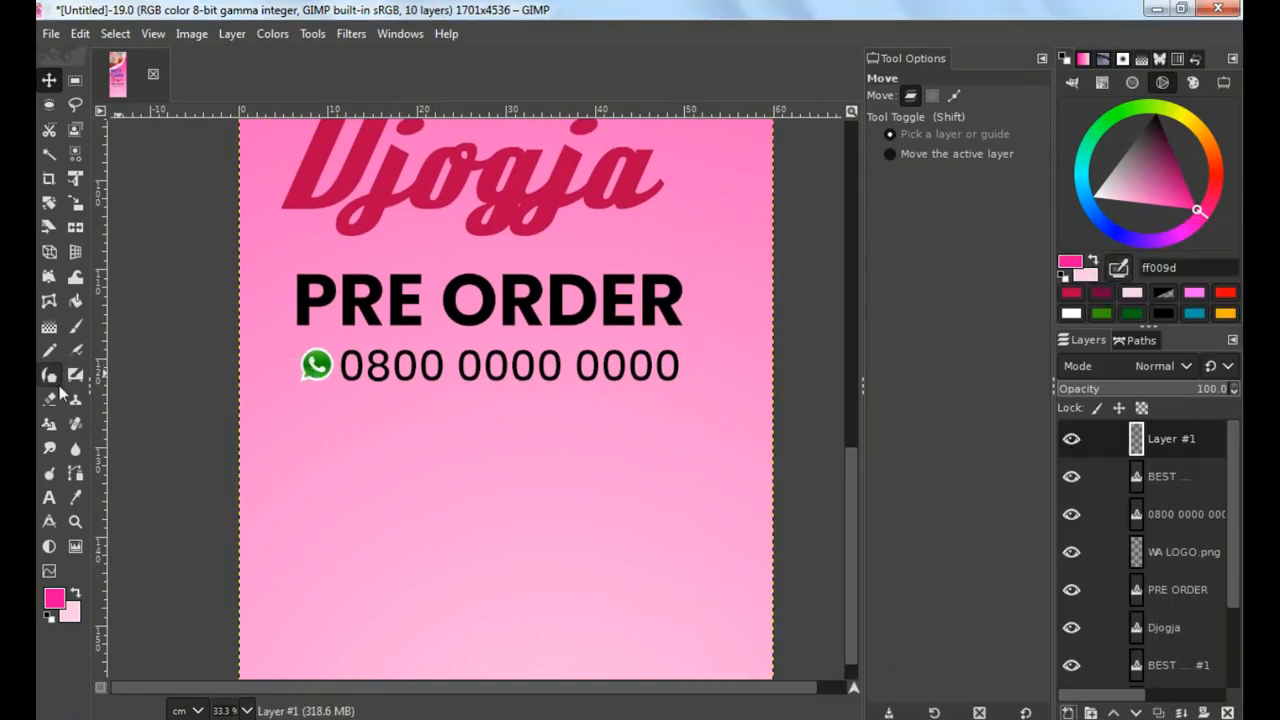
Select a rectangle of about 1320 × 267 px below the phone number and round its corners with a 50% radius
click(75, 80)
drag(287, 425, 703, 508)
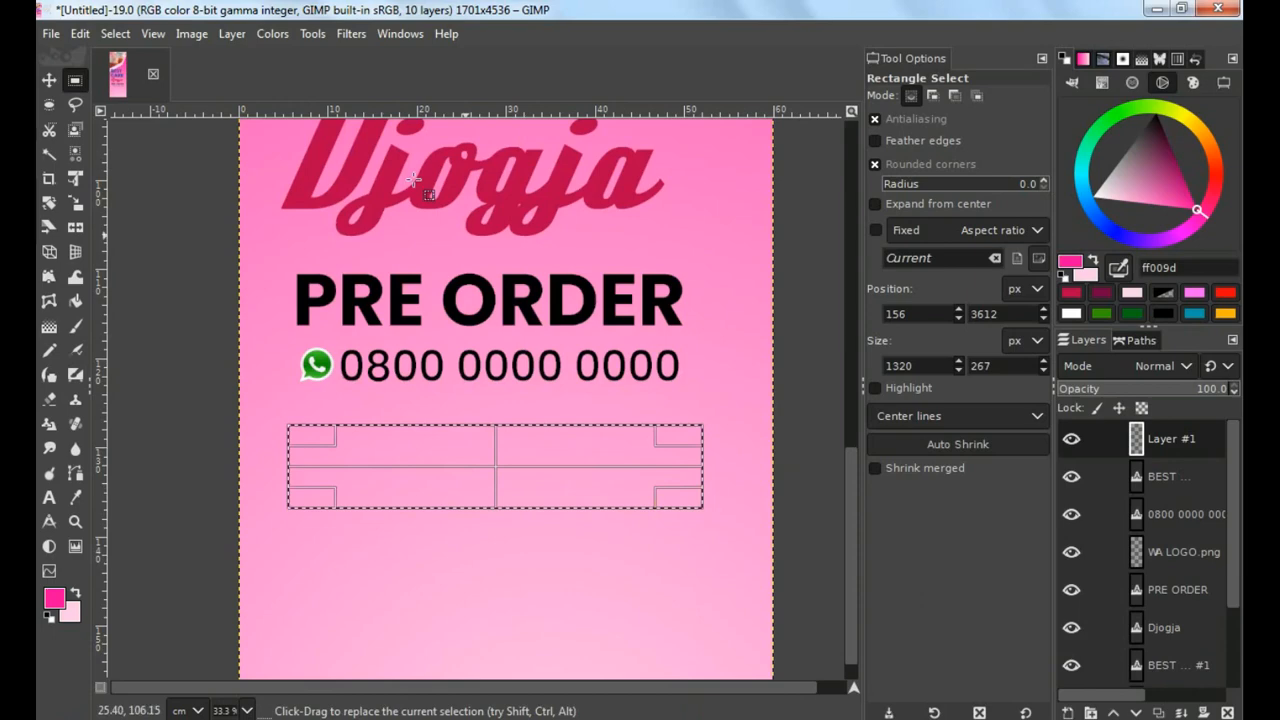
click(80, 34)
mouse_move(115, 34)
click(180, 405)
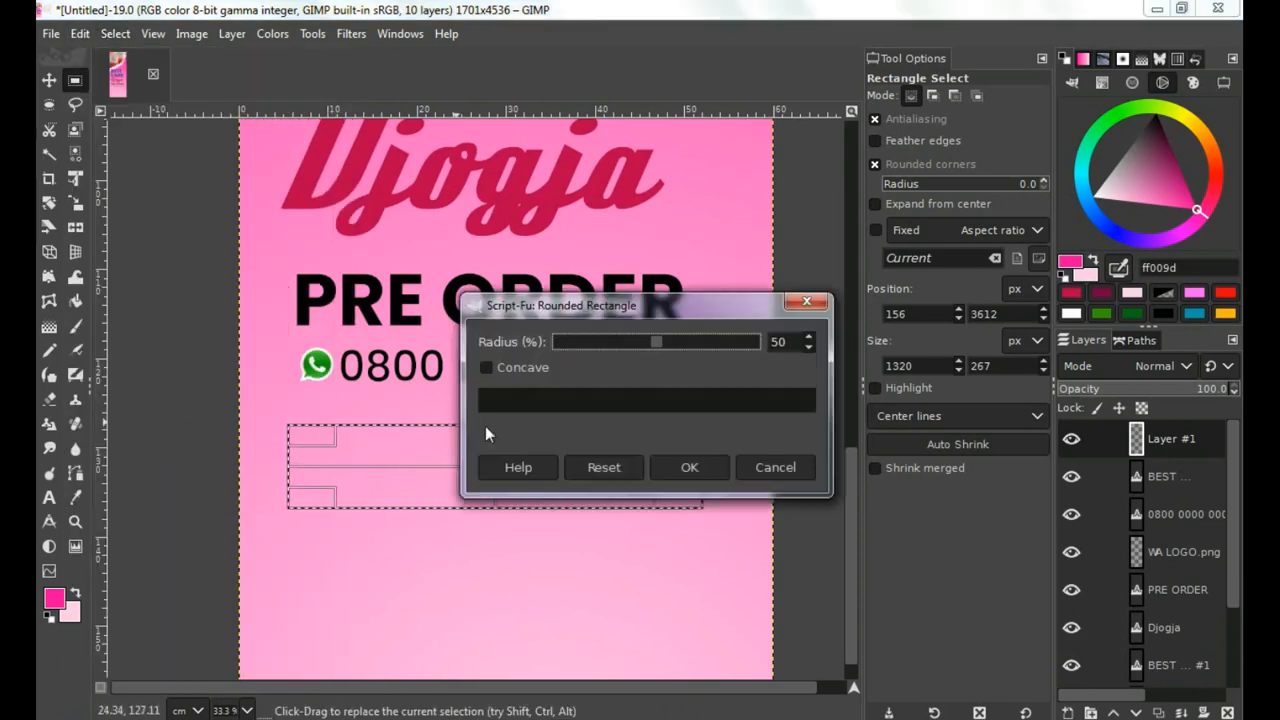
click(682, 476)
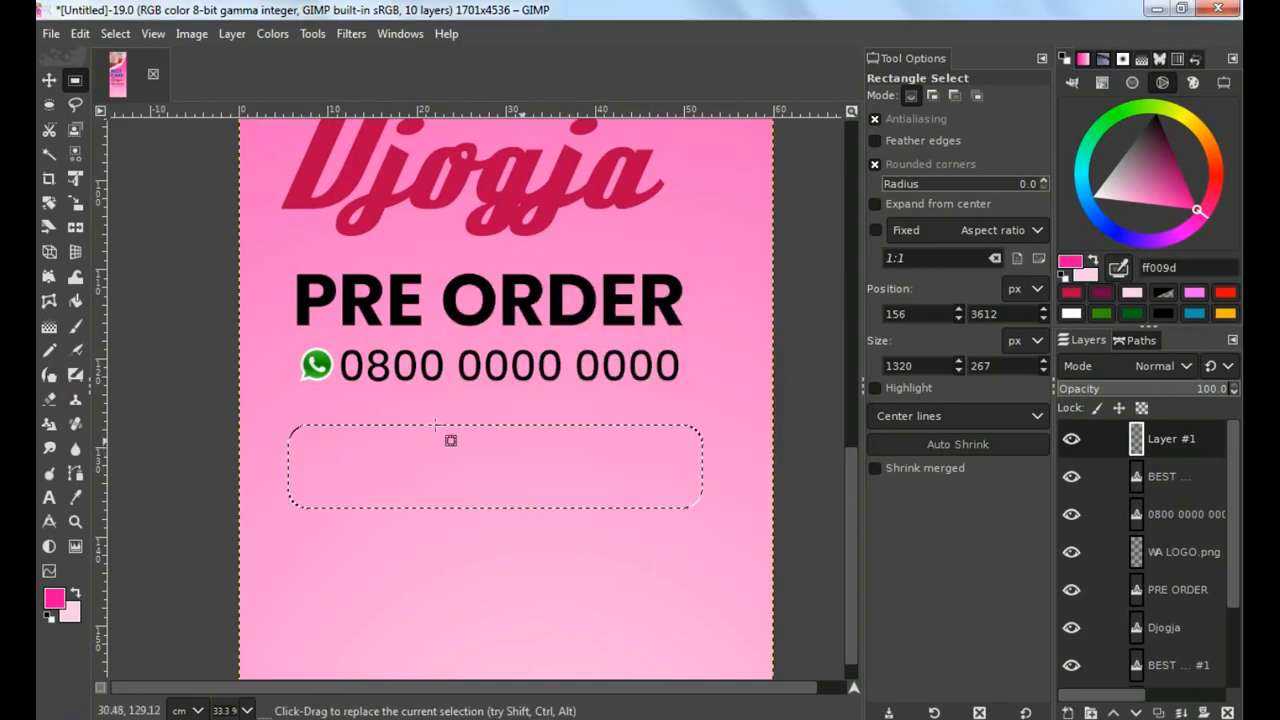
Fill the rounded selection with dark blue 0037a1 on the new layer
click(76, 302)
click(1210, 167)
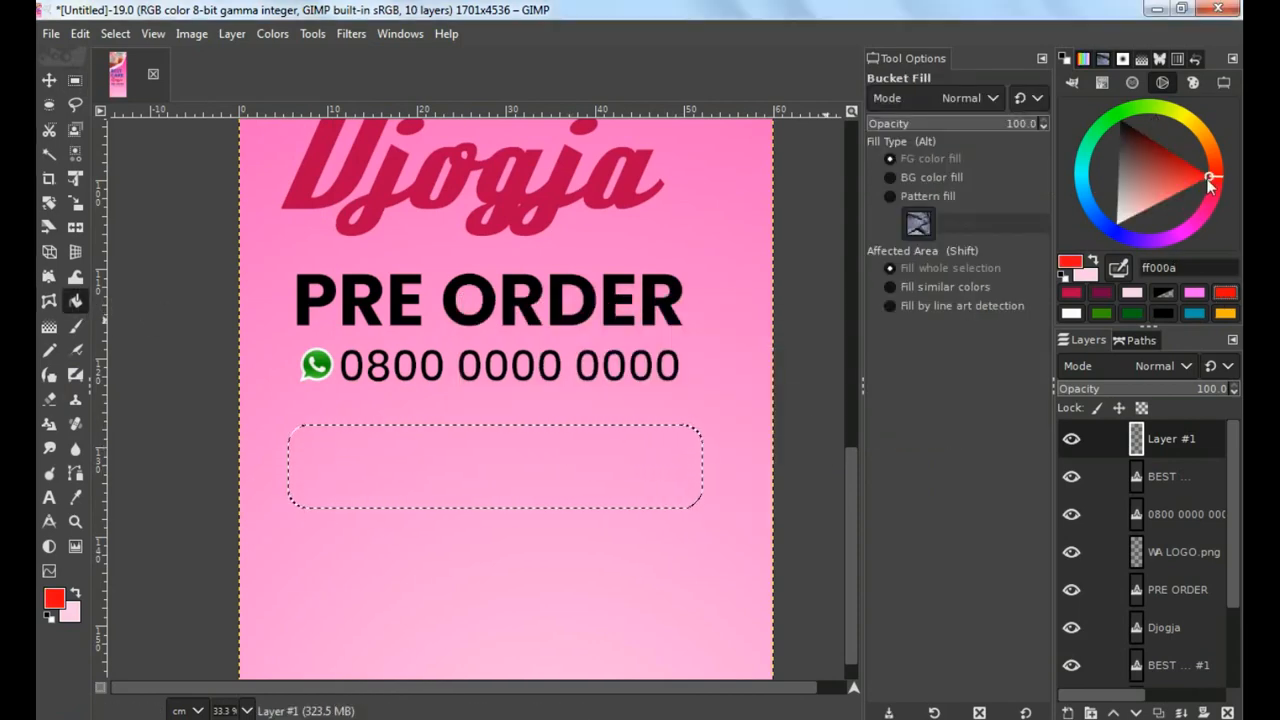
click(1211, 167)
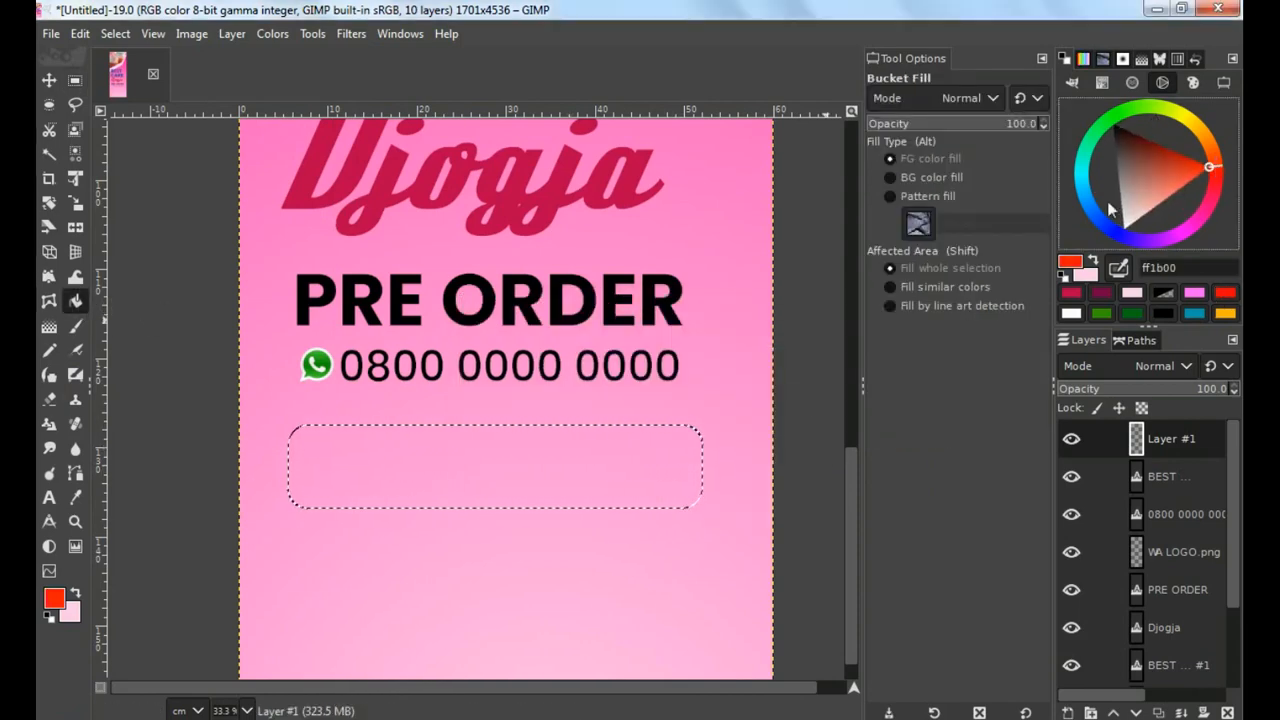
click(1097, 216)
click(1140, 205)
click(557, 451)
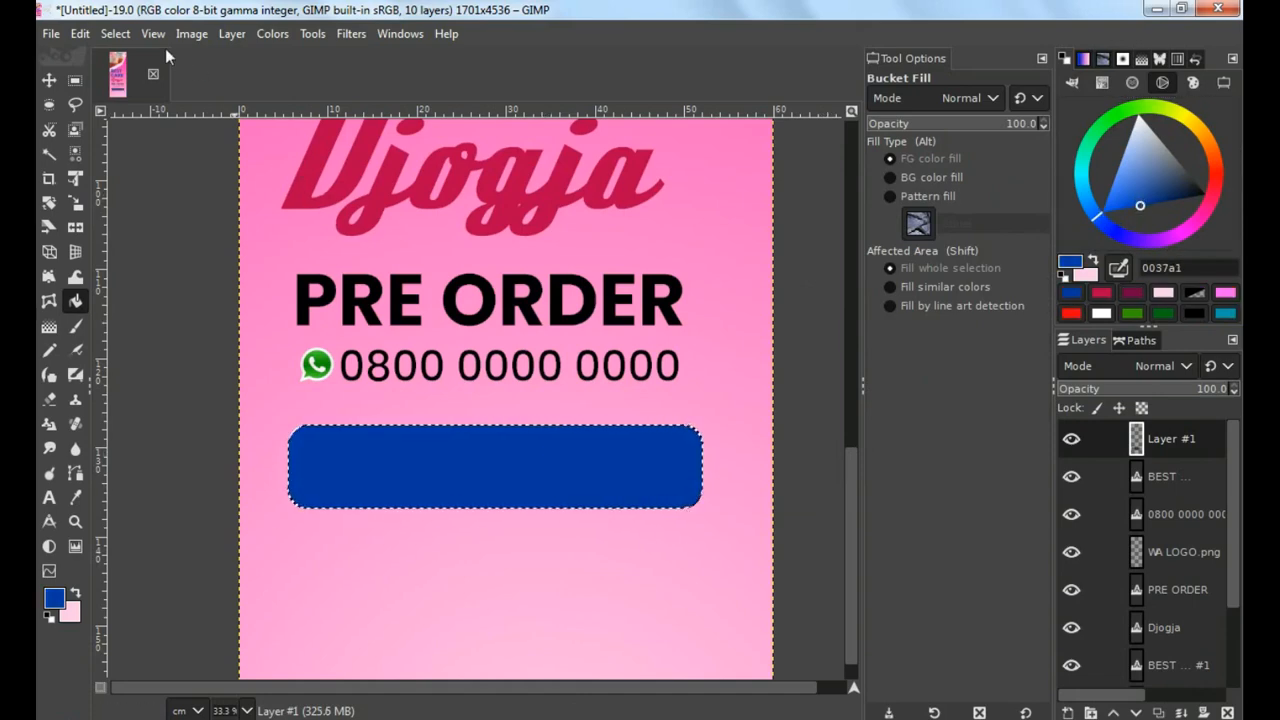
Clear the selection and crop the blue bar's layer to its content
key(shift+ctrl+a)
click(49, 80)
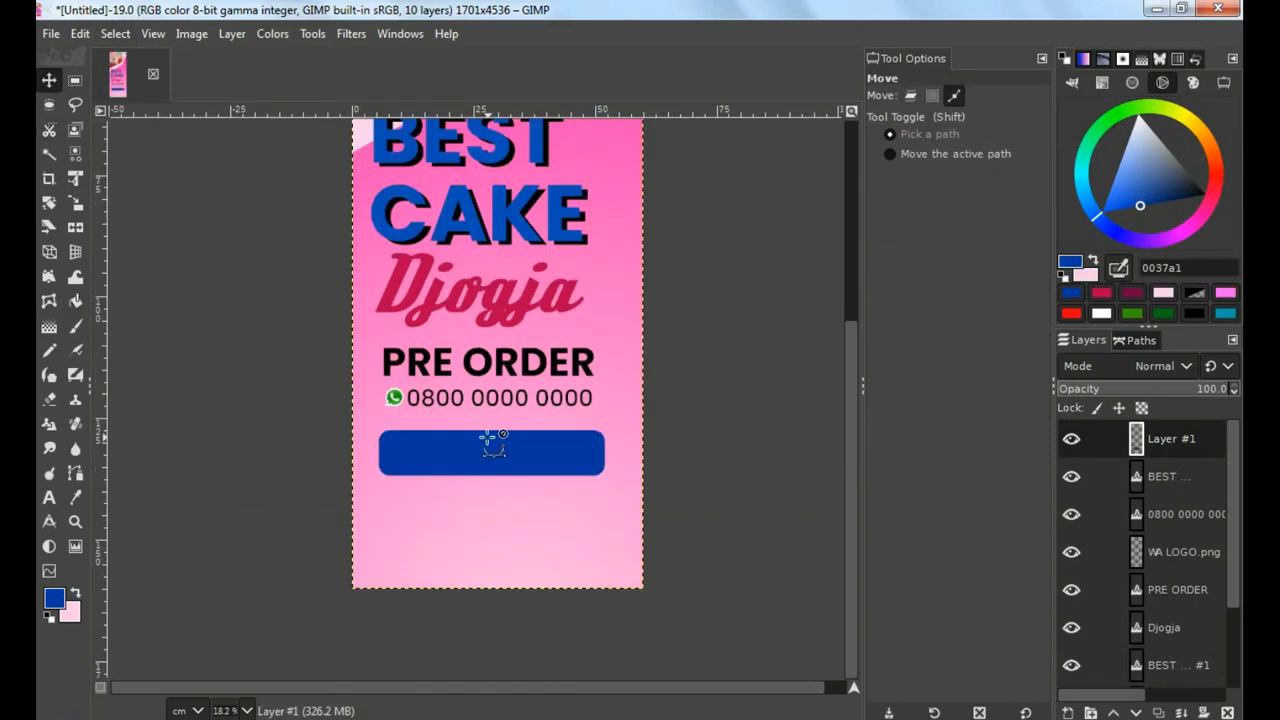
scroll(487, 437, down, 2)
drag(464, 556, 470, 570)
key(ctrl+z)
click(232, 33)
key(Escape)
drag(470, 570, 478, 458)
scroll(471, 470, up, 1)
Add the text SIAP ANTAR over the blue bar in Poppins Medium and colour it white ffffff
click(49, 497)
click(340, 455)
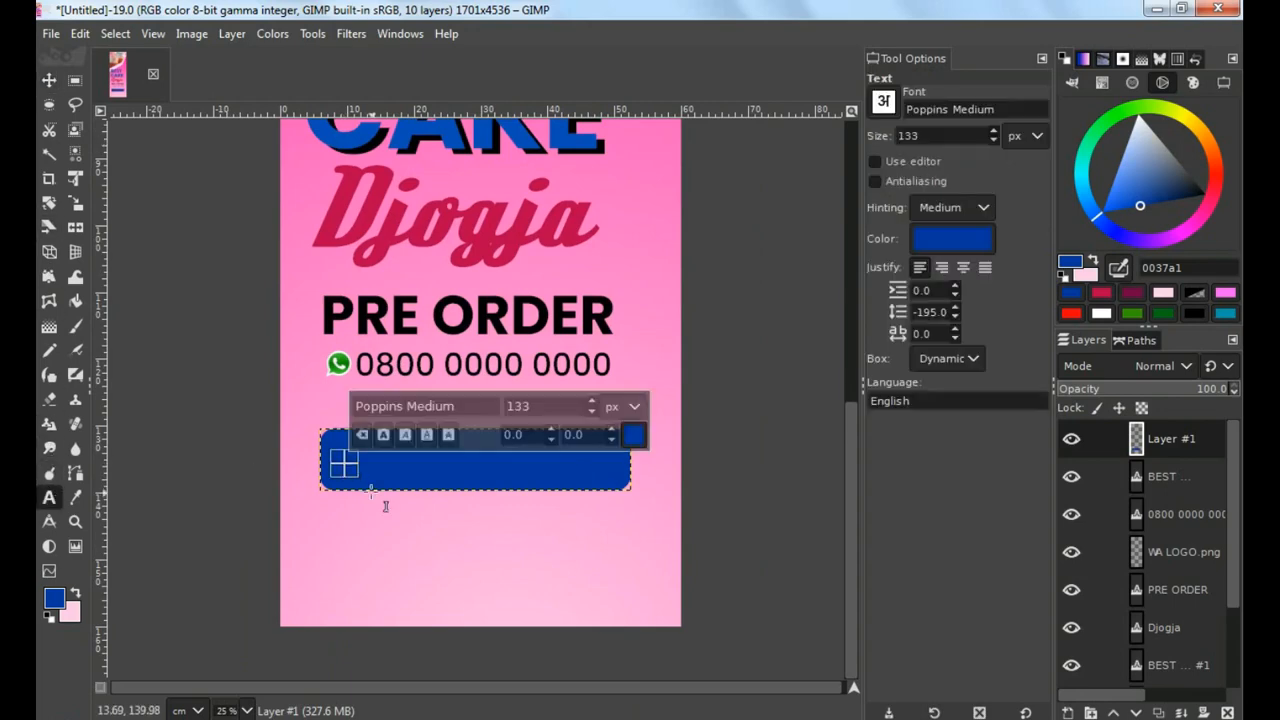
text(SIAP AN)
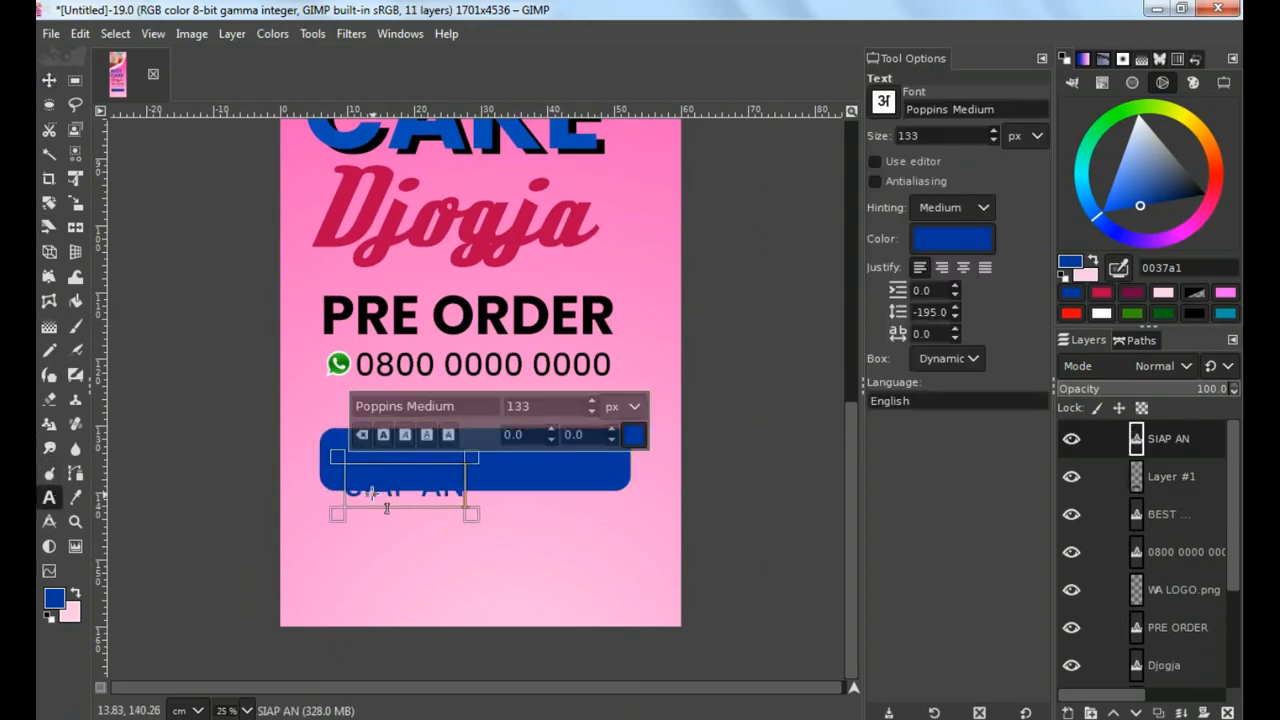
text(TAR)
click(934, 232)
drag(866, 229, 760, 116)
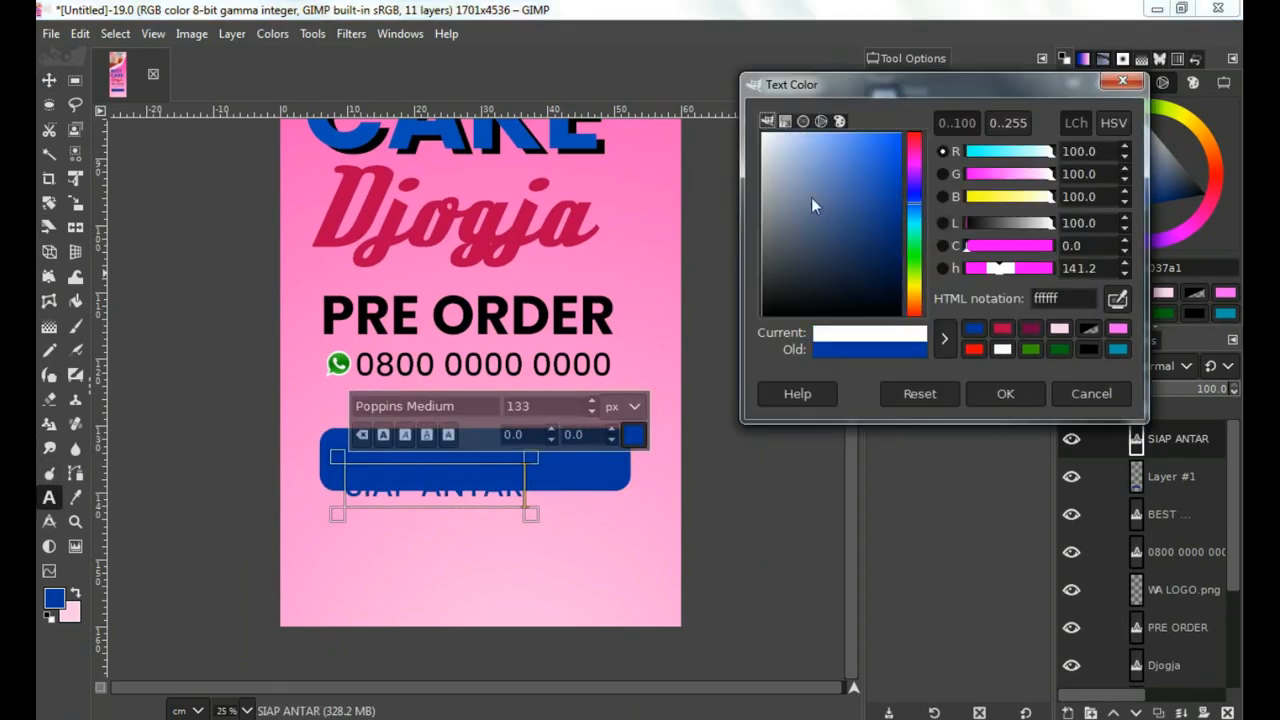
click(993, 390)
Enlarge the SIAP ANTAR text to 196 px and move it to the centre of the blue bar
click(995, 130)
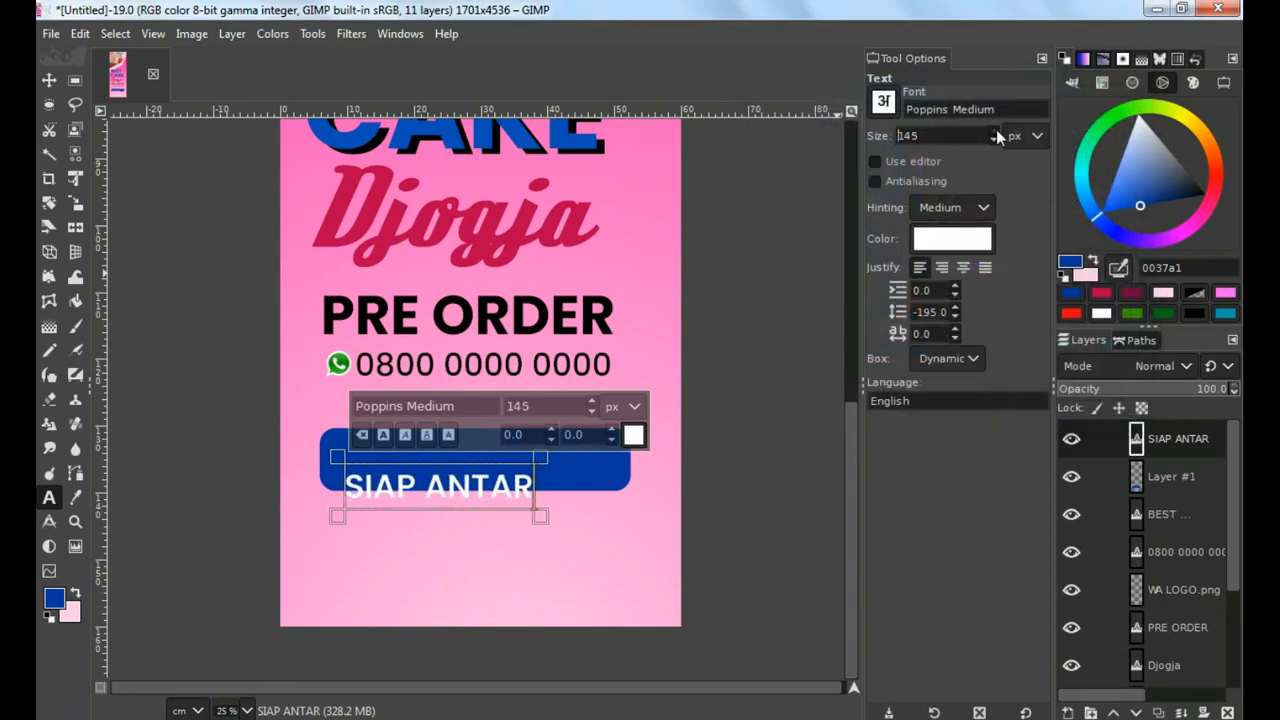
click(993, 131)
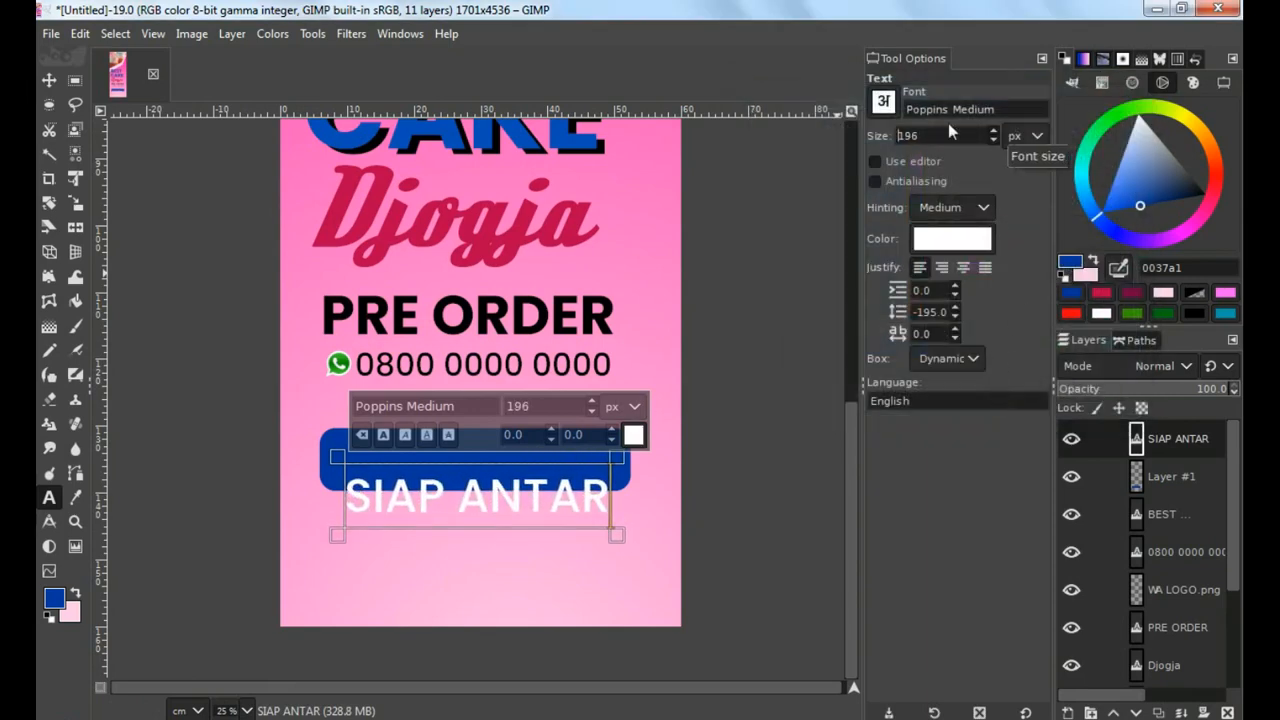
key(m)
drag(478, 508, 487, 470)
Move the phone number, WhatsApp logo and PRE ORDER heading slightly down, closer to the blue bar
key(minus)
scroll(487, 468, up, 2)
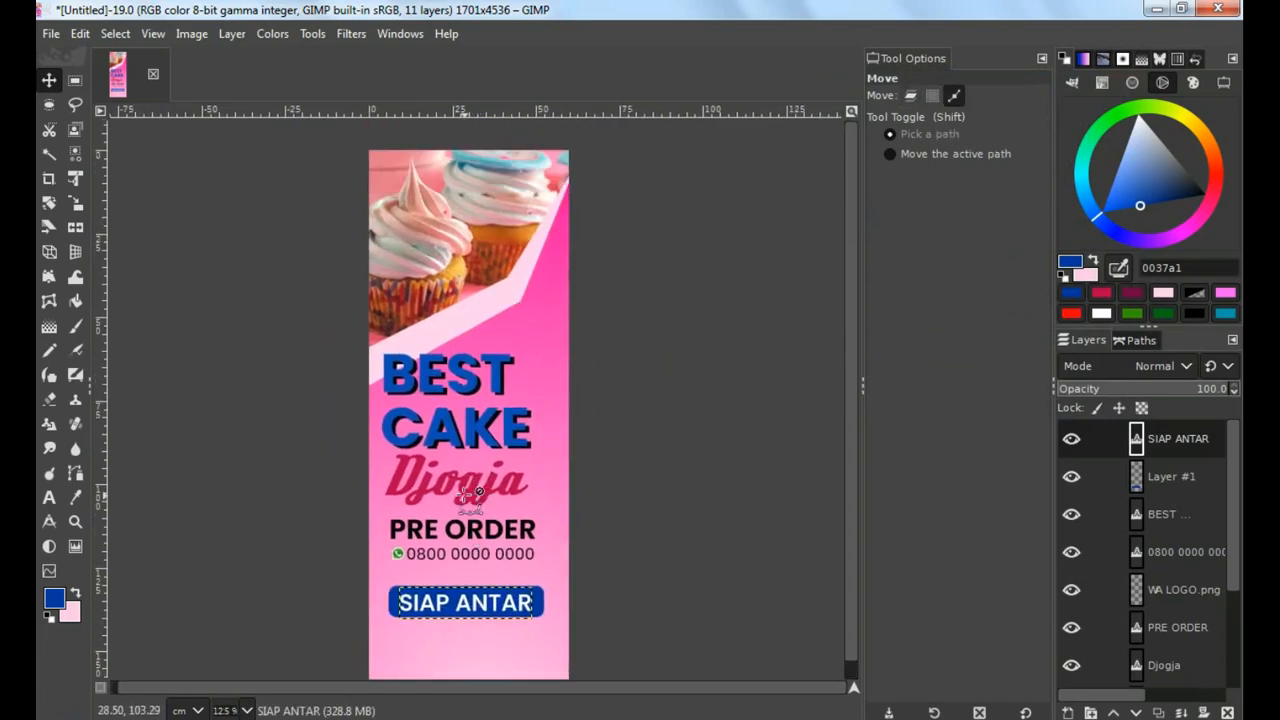
scroll(468, 545, up, 3)
scroll(465, 540, up, 1)
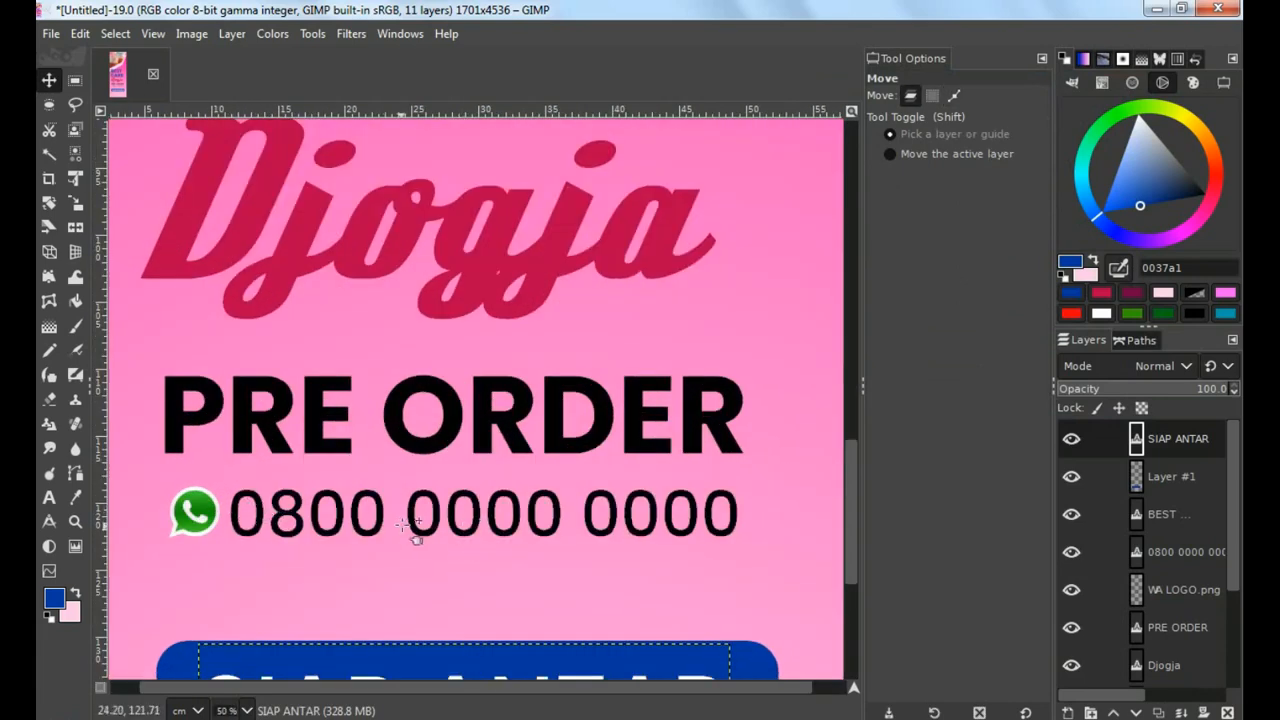
drag(413, 525, 420, 556)
drag(190, 503, 190, 532)
drag(397, 437, 408, 451)
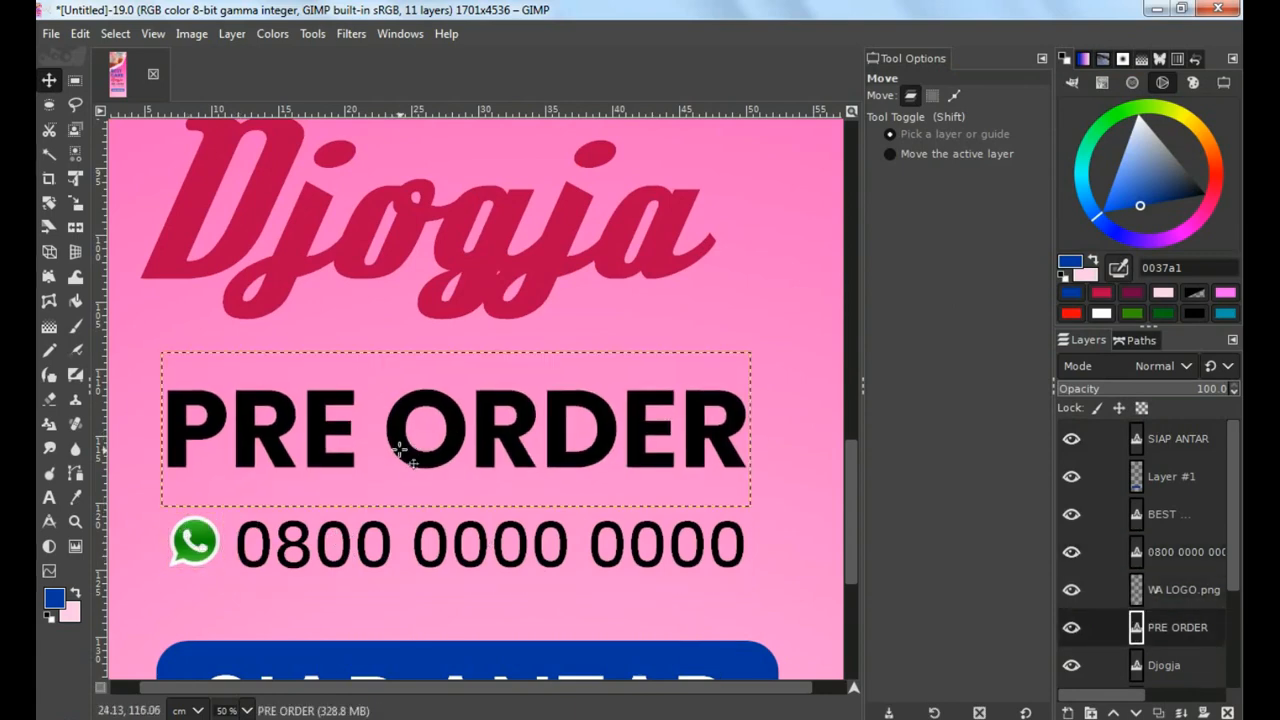
Create a new transparent layer above the SIAP ANTAR text layer
scroll(408, 451, down, 2)
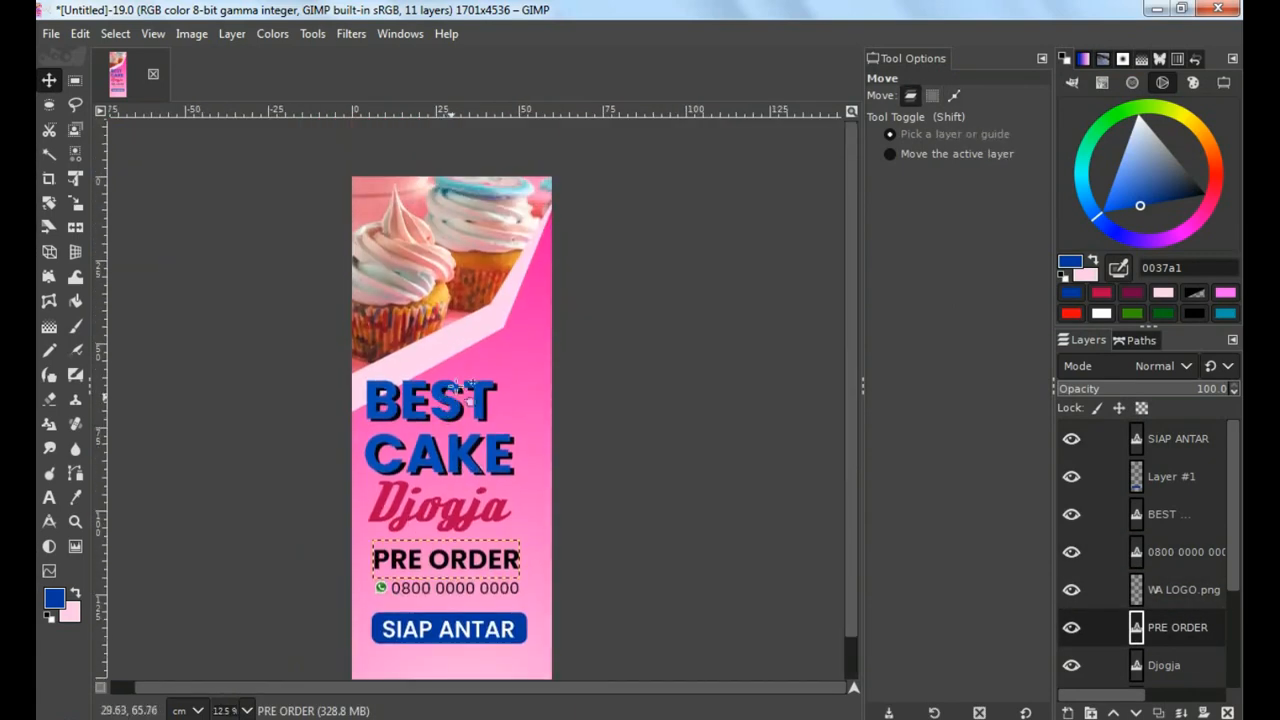
scroll(450, 350, up, 1)
click(1200, 442)
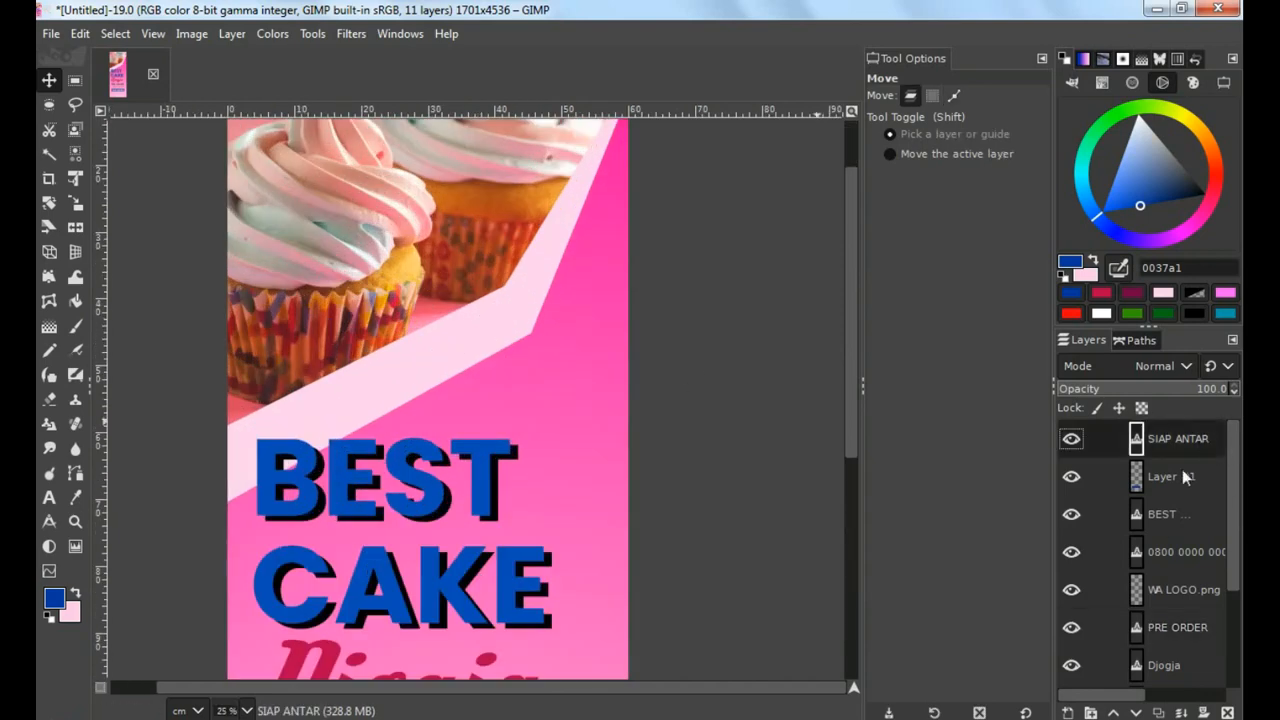
click(1068, 712)
click(1094, 694)
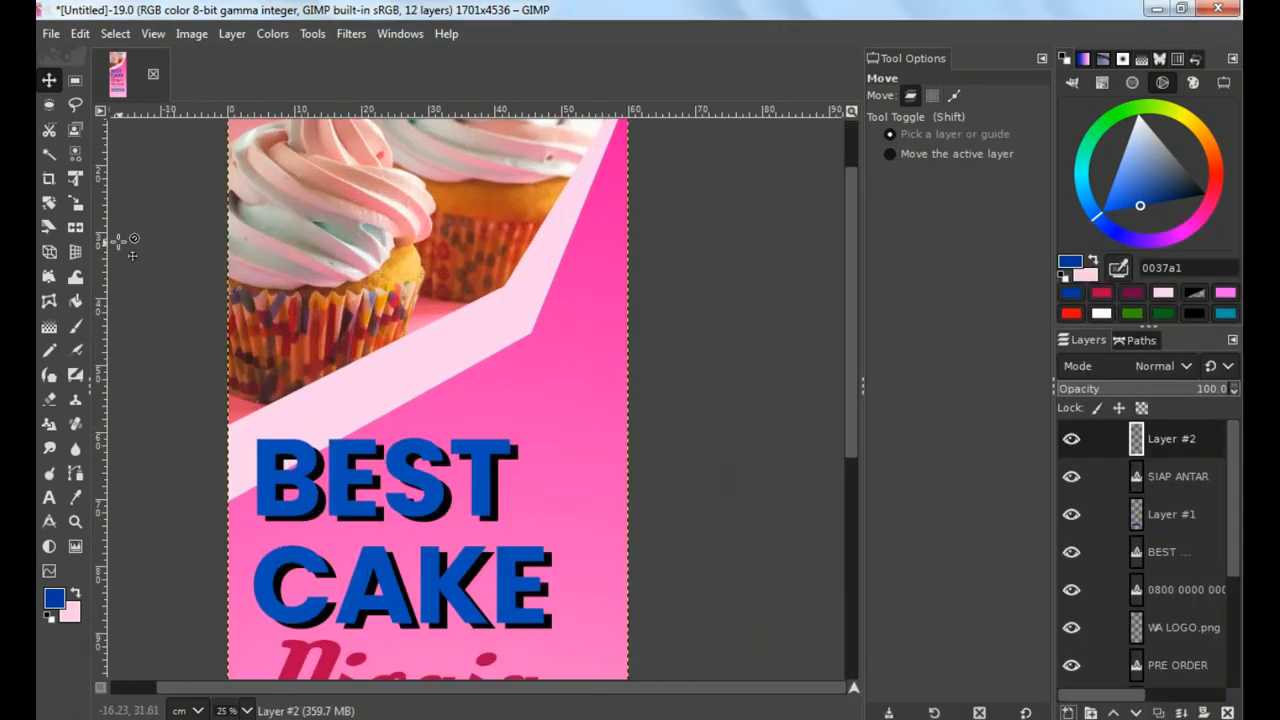
Select a circle of about 664 px over the bend of the light pink band and fill it with bright pink ff0074
click(48, 105)
drag(495, 322, 567, 248)
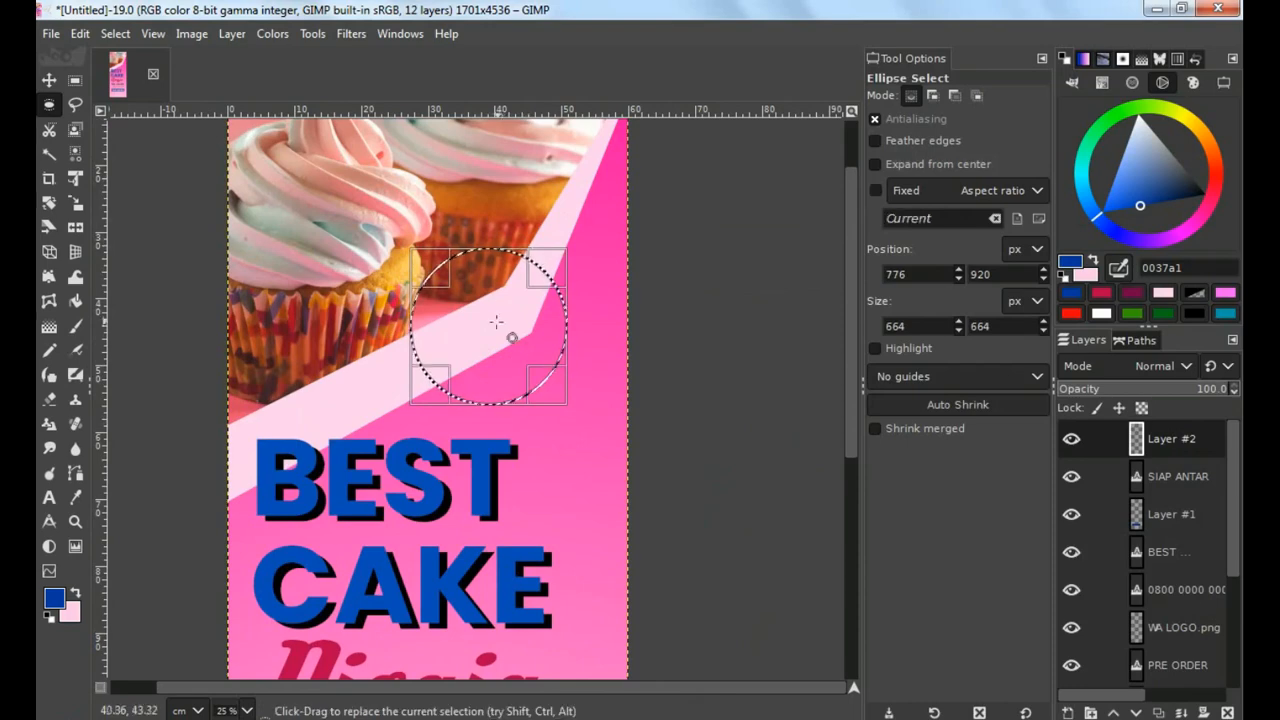
key(shift+b)
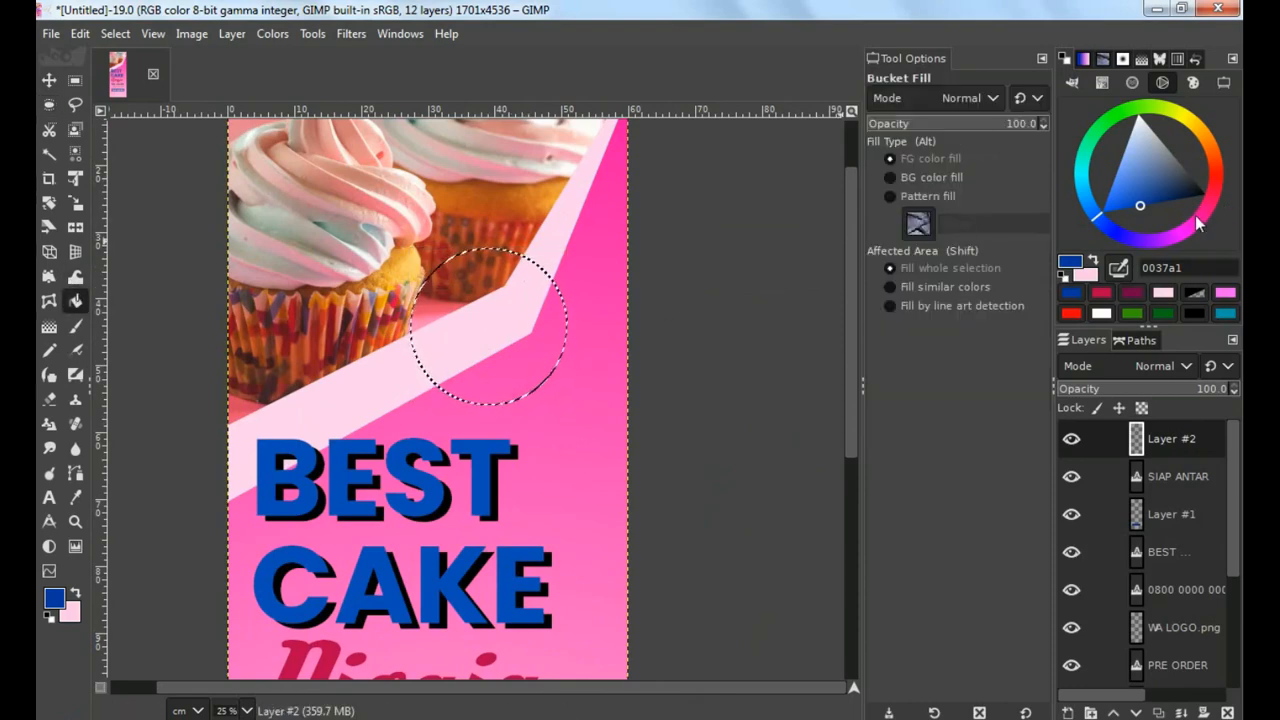
click(1207, 207)
click(500, 288)
click(1203, 201)
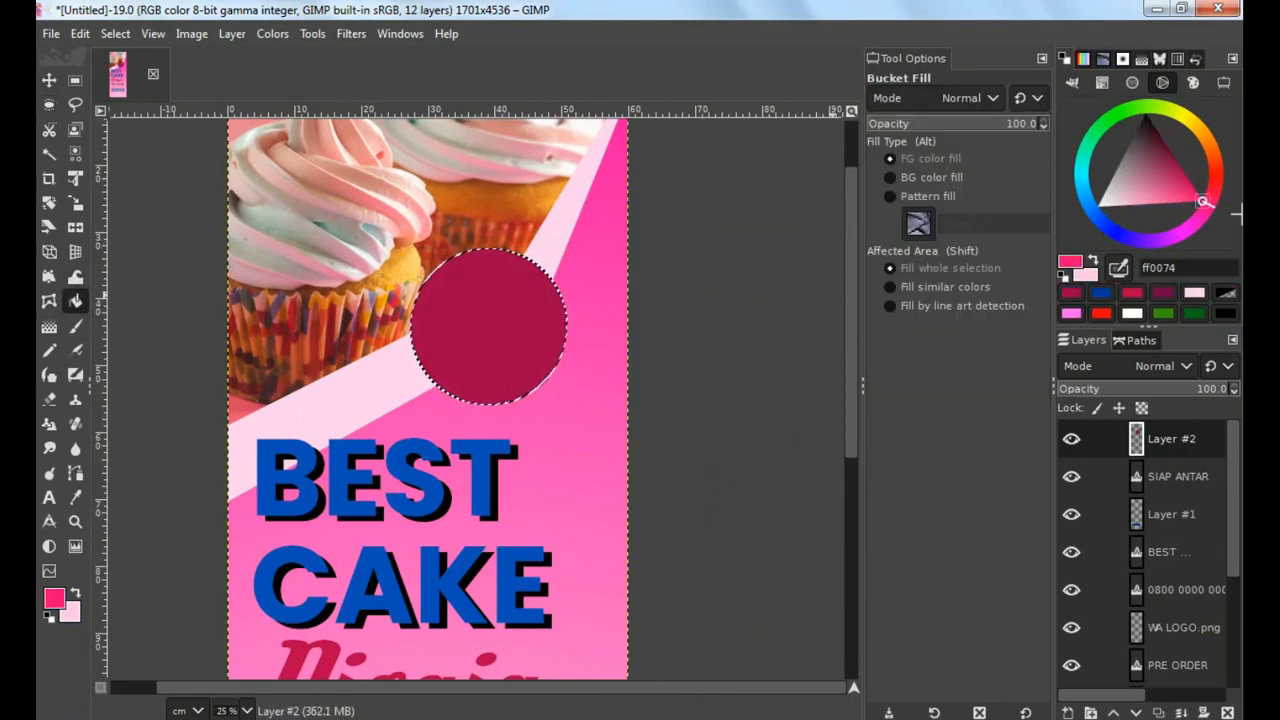
key(ctrl+z)
click(491, 288)
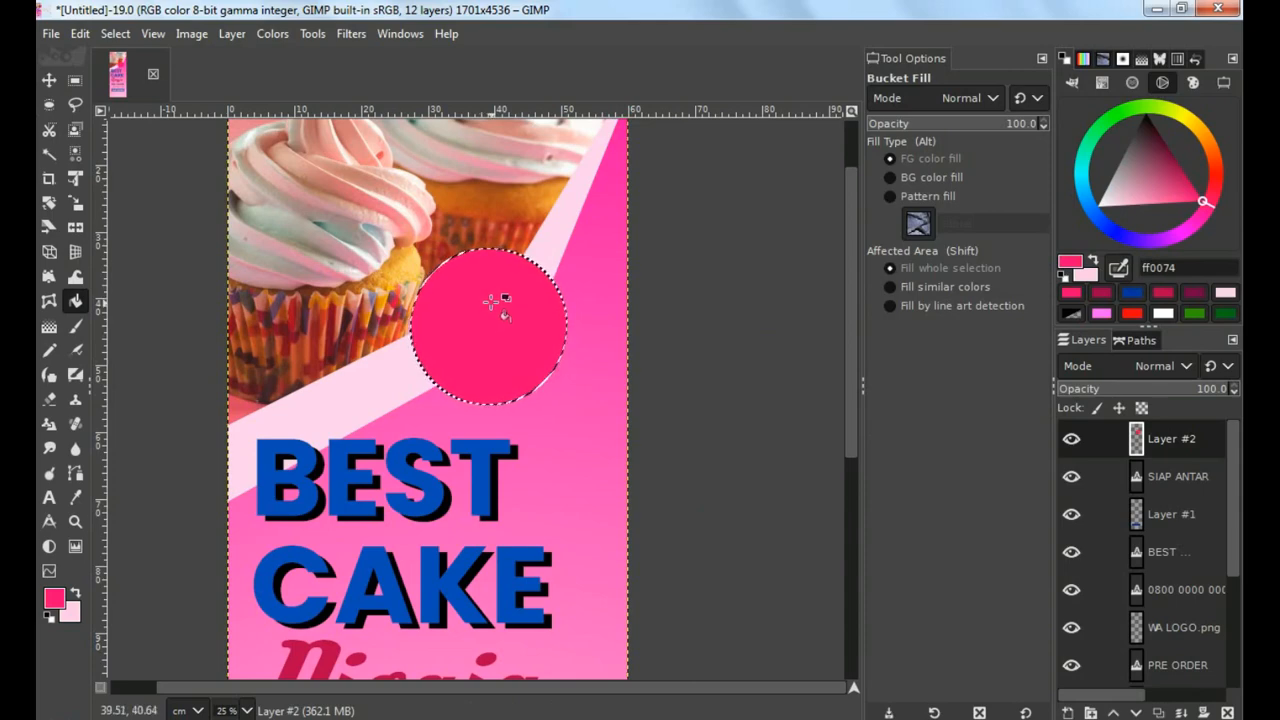
Select a concentric circle of about 748 px around the pink one and add a new layer below the pink circle's layer
ctrl+scroll(500, 294, up, 1)
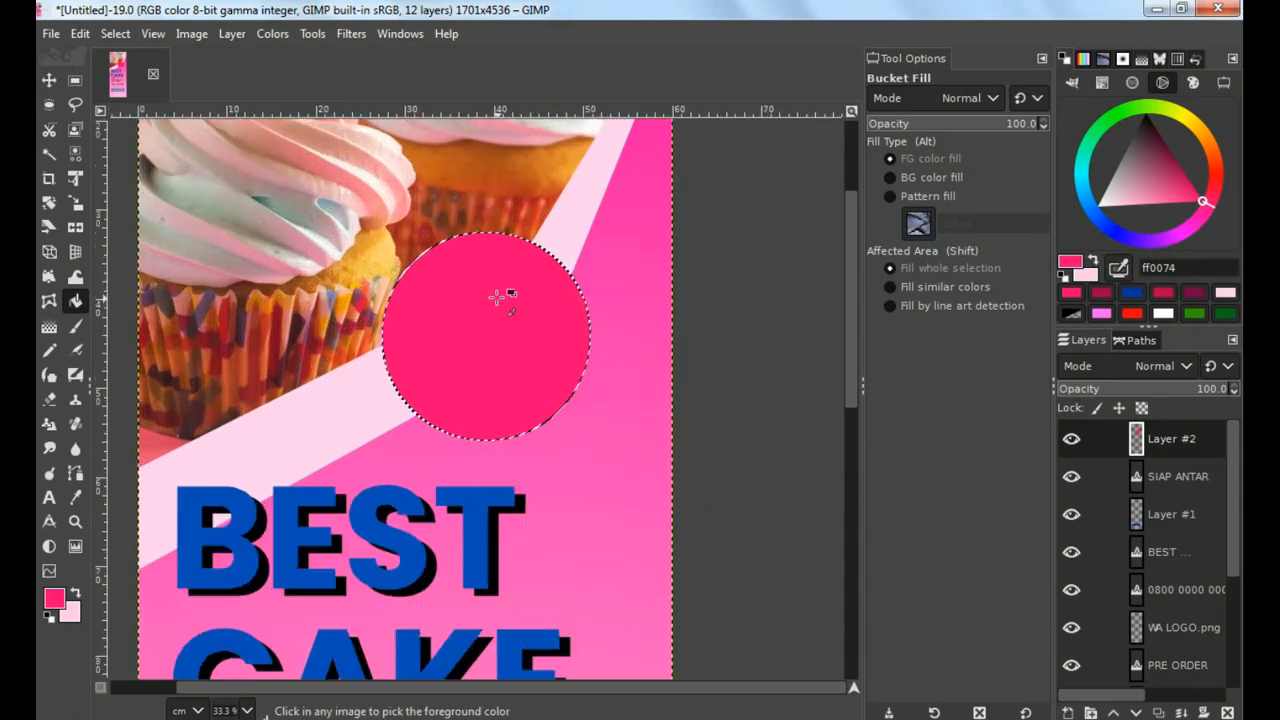
click(48, 104)
drag(486, 336, 582, 414)
key(shift+ctrl+n)
click(1106, 697)
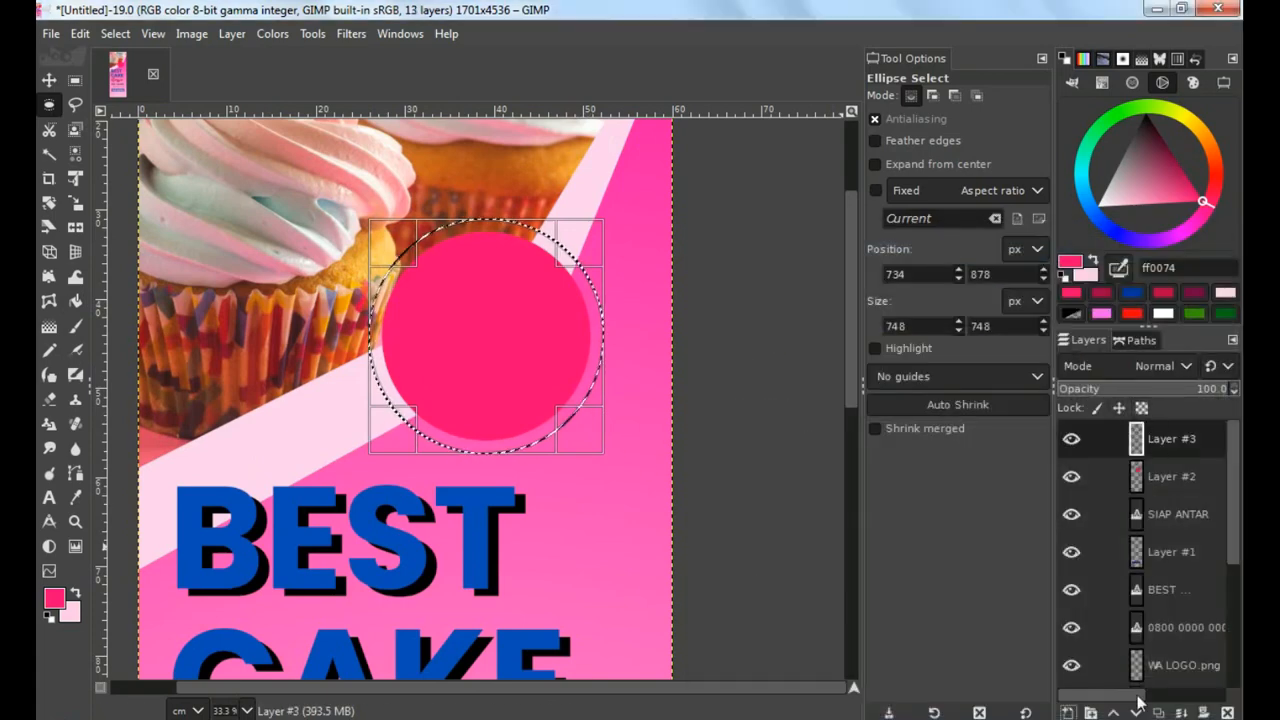
click(1136, 711)
Fill the larger circle with white ffffff to form a ring around the pink circle and clear the selection
click(75, 300)
click(1163, 313)
click(514, 295)
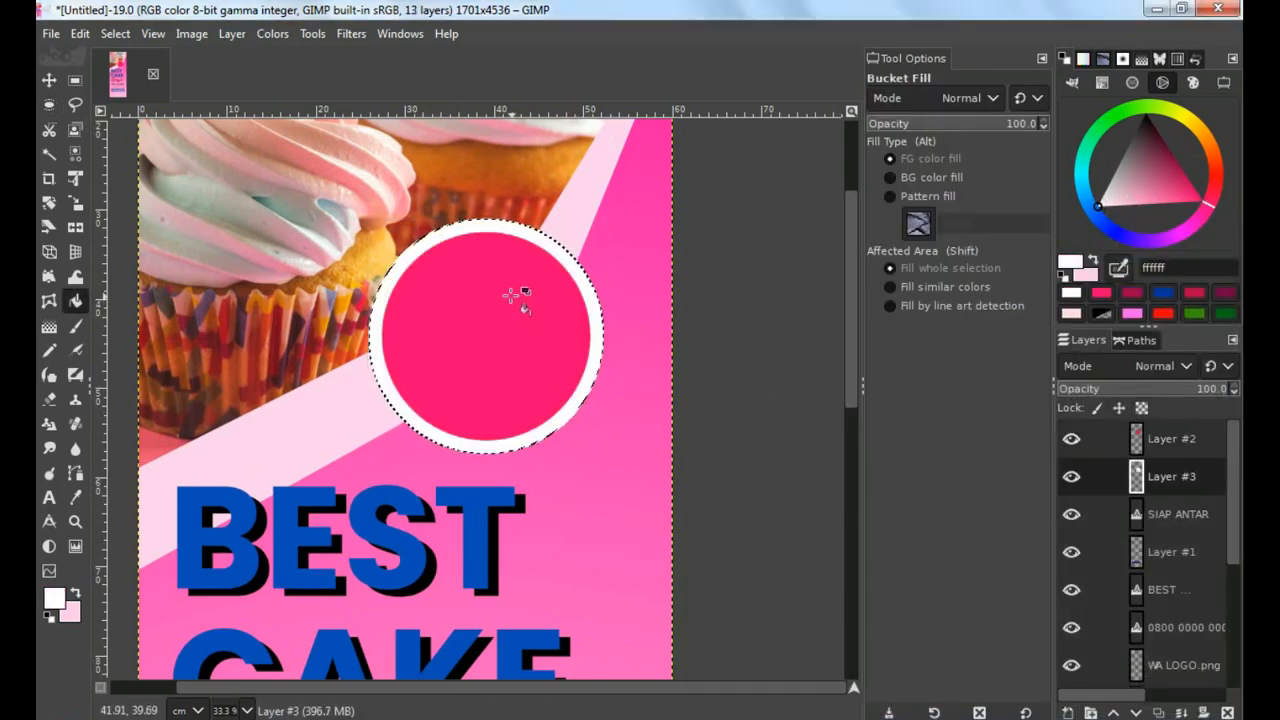
key(shift+ctrl+a)
Add white 50K text in Poppins Medium above the pink circle's layer and move it to the circle's middle
click(1183, 441)
click(49, 497)
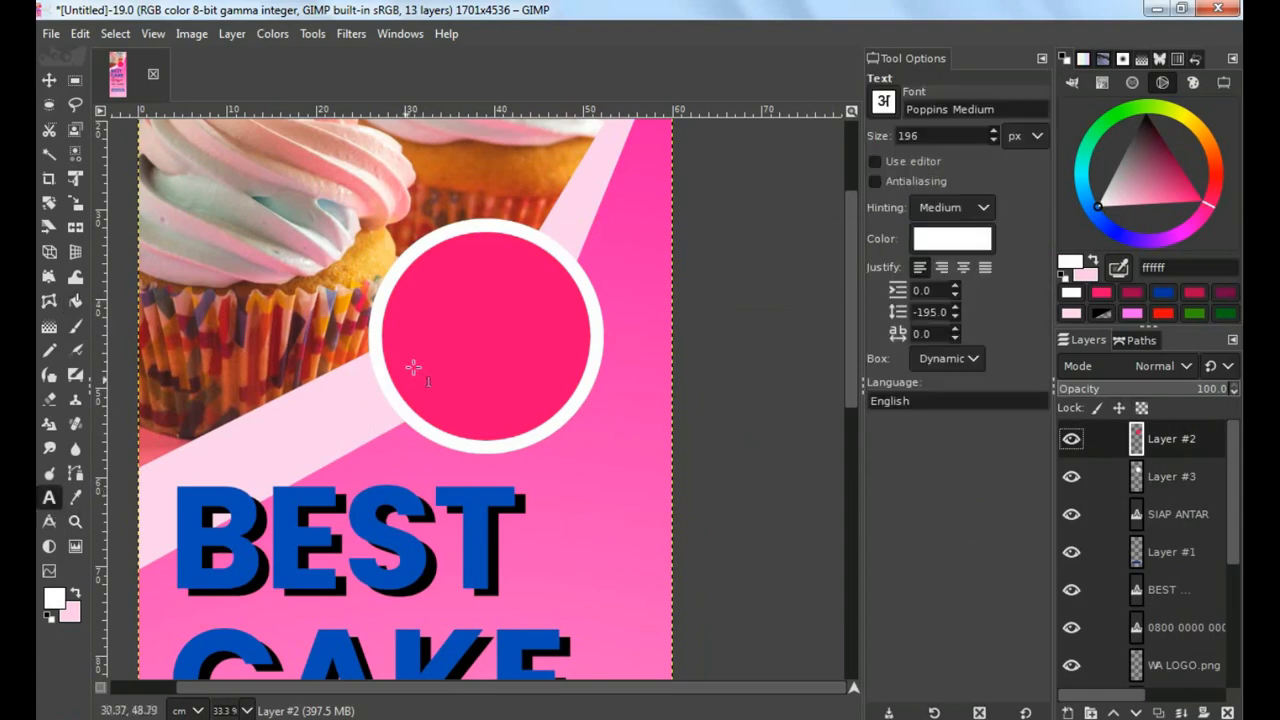
click(413, 323)
text(50K)
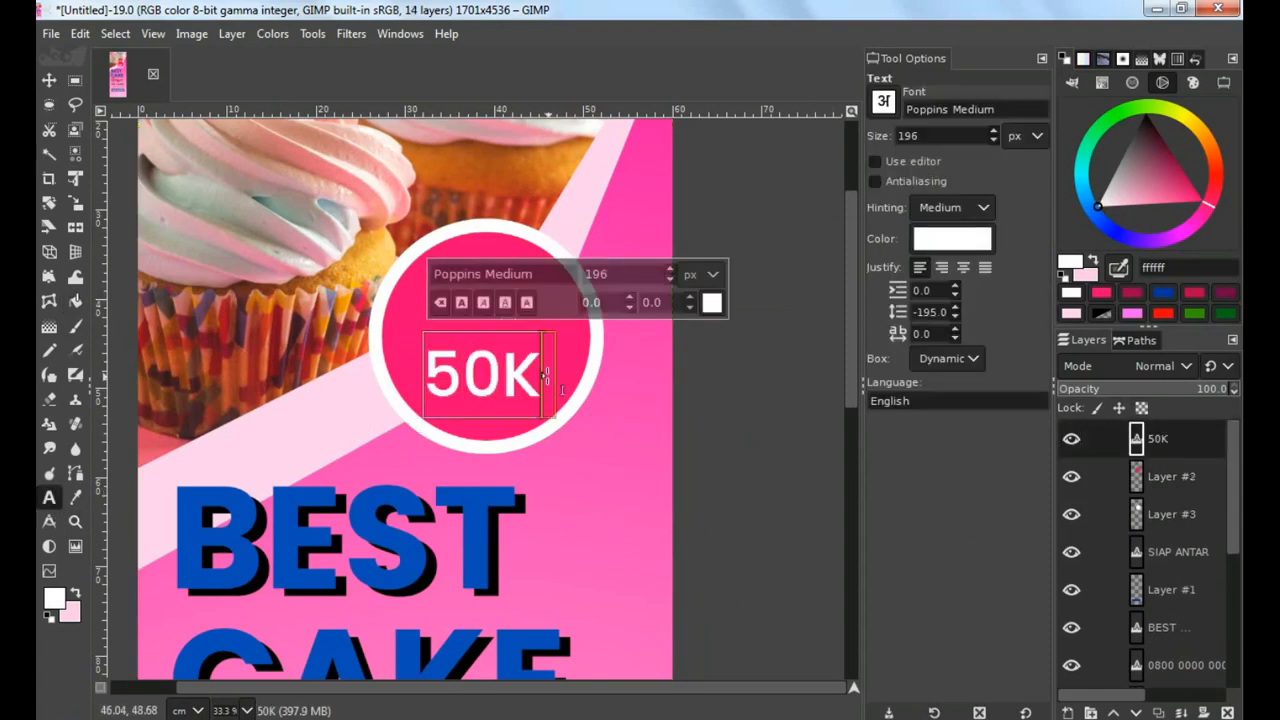
click(49, 80)
drag(507, 372, 505, 341)
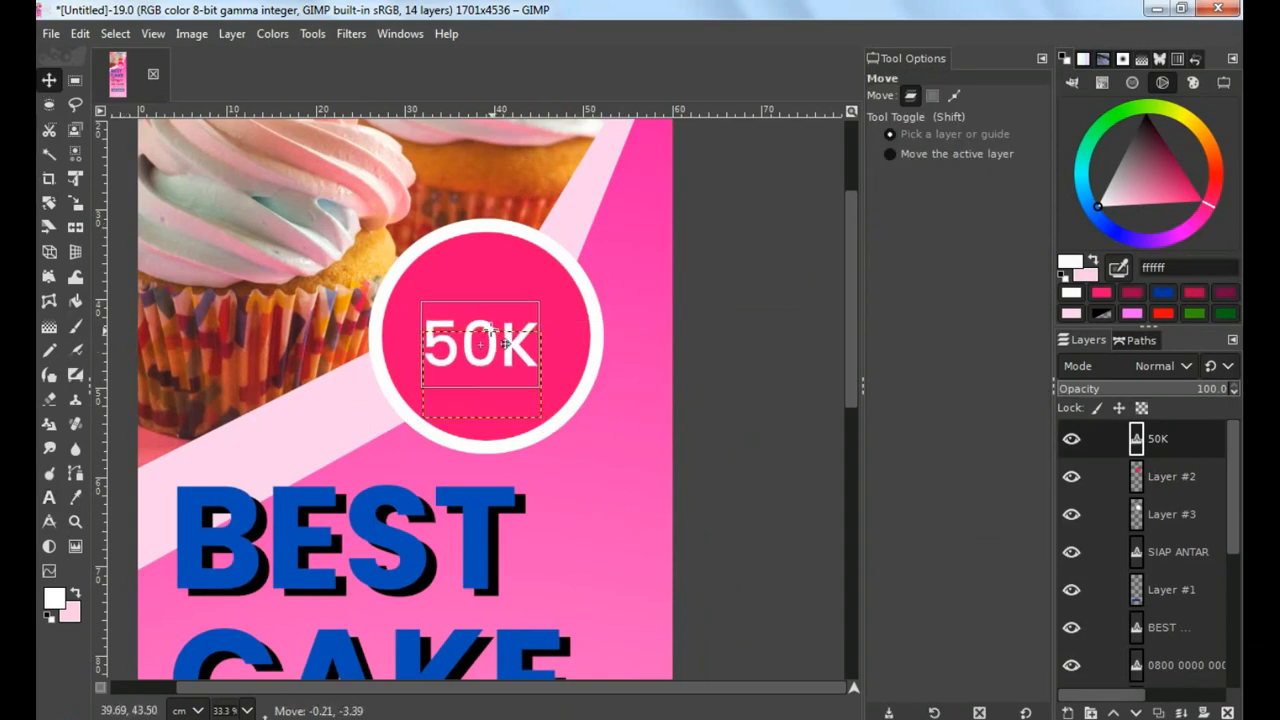
Enlarge the 50K text to 276 px and recentre it inside the pink circle
click(49, 495)
double_click(470, 345)
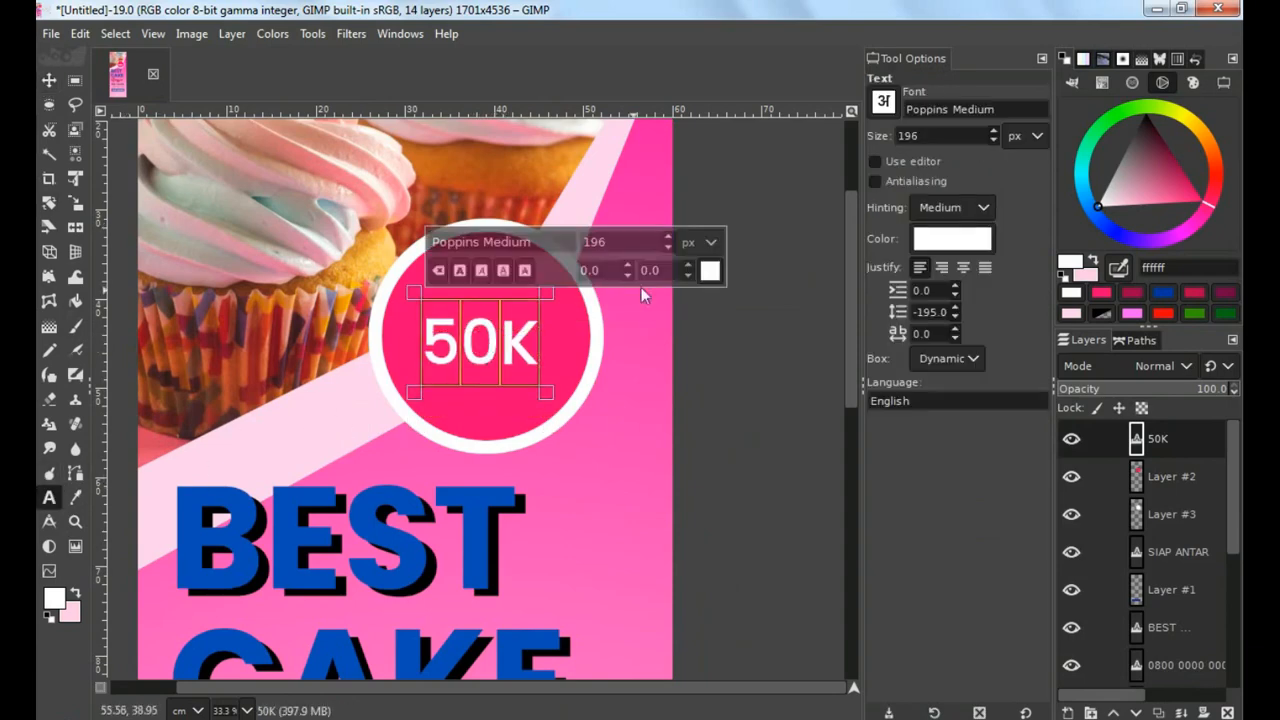
click(670, 238)
click(667, 249)
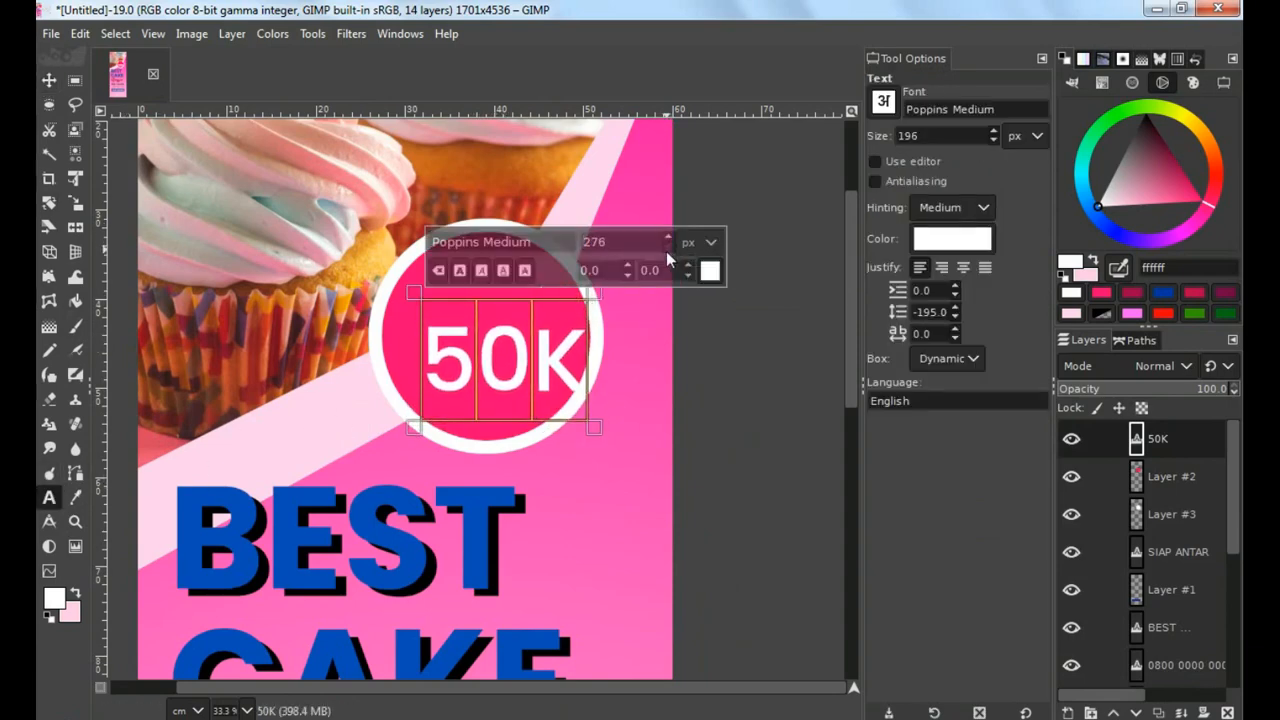
click(49, 80)
drag(515, 349, 563, 308)
Select the Background layer and review the whole banner layout
scroll(503, 334, down, 3)
click(910, 95)
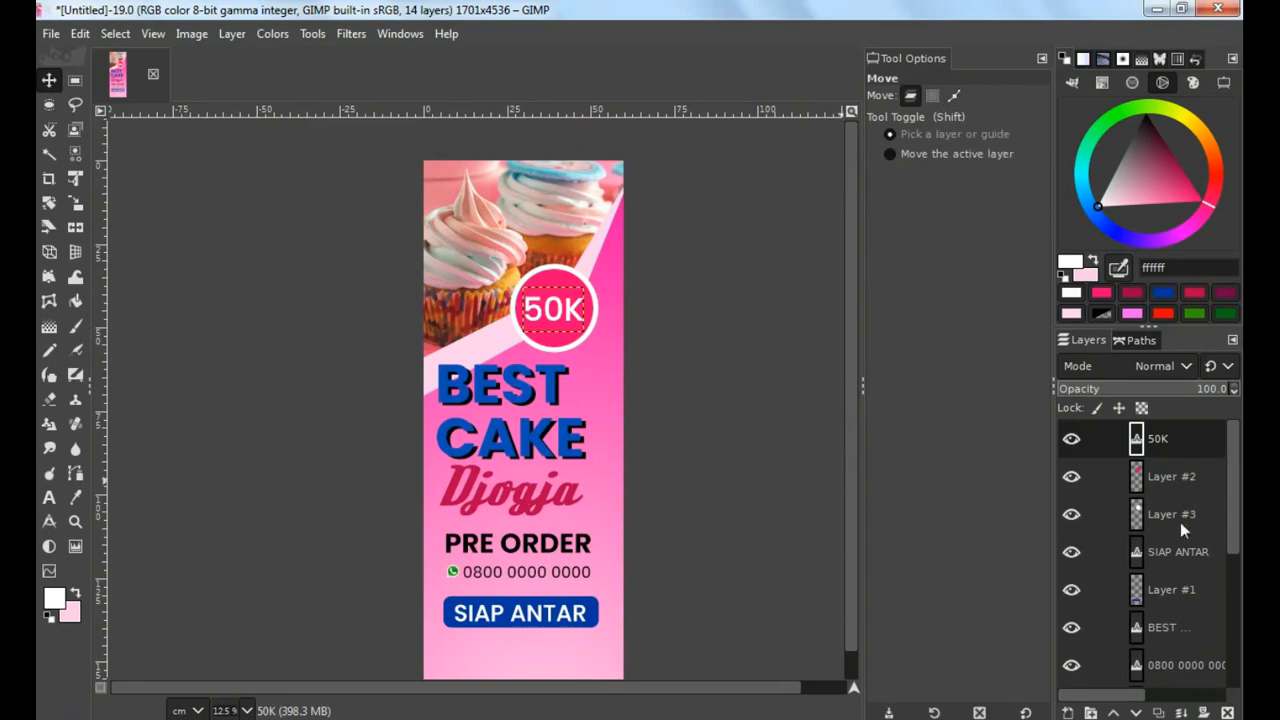
scroll(1180, 522, down, 5)
click(1182, 668)
drag(690, 556, 643, 550)
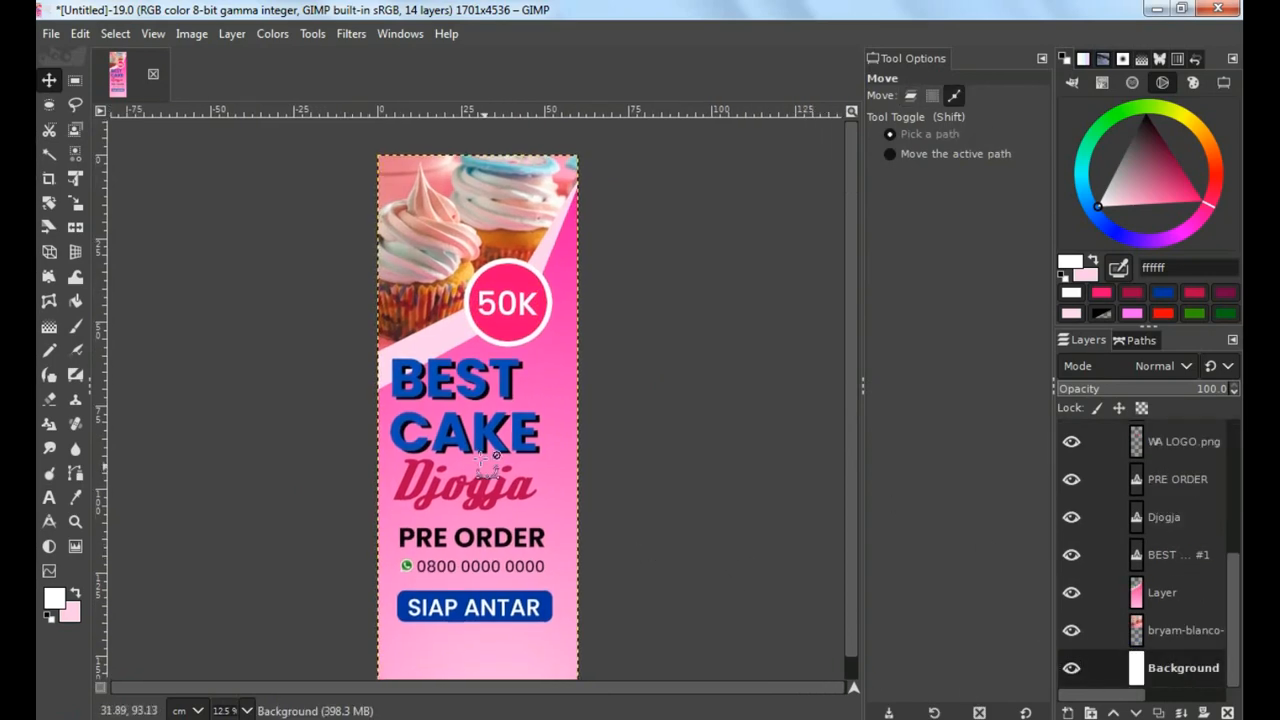
scroll(483, 458, up, 8)
scroll(481, 460, down, 8)
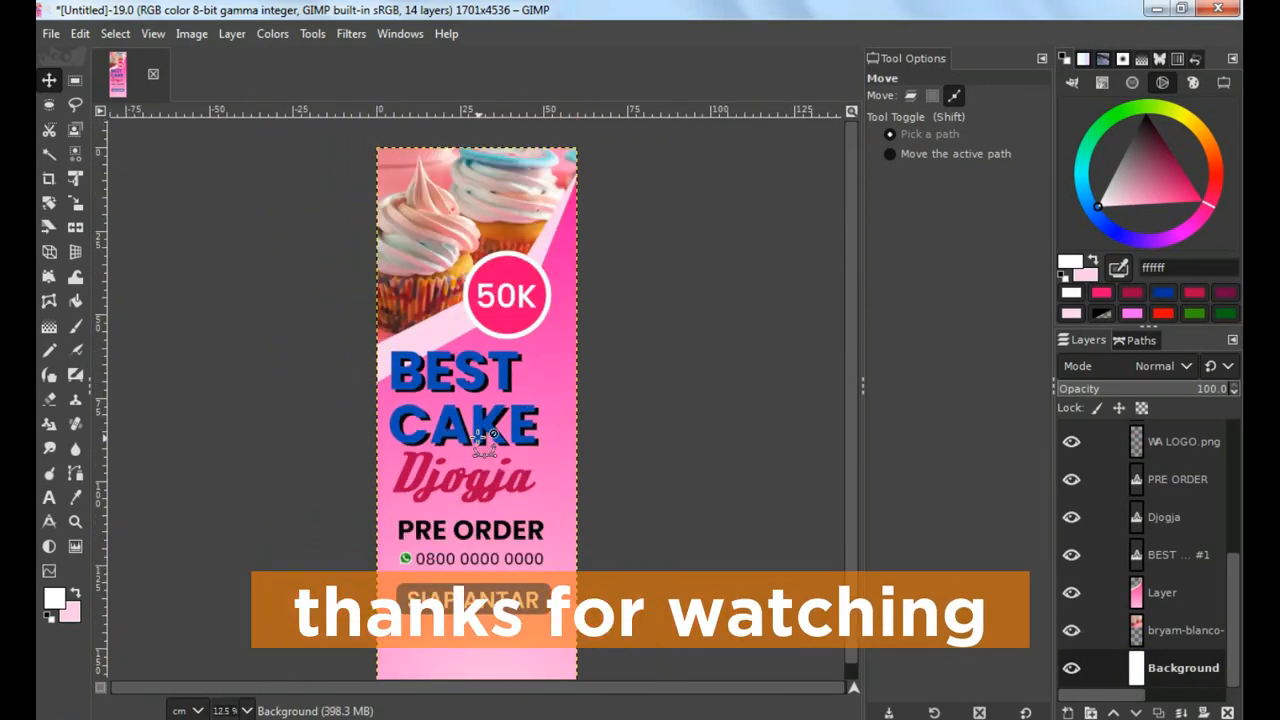